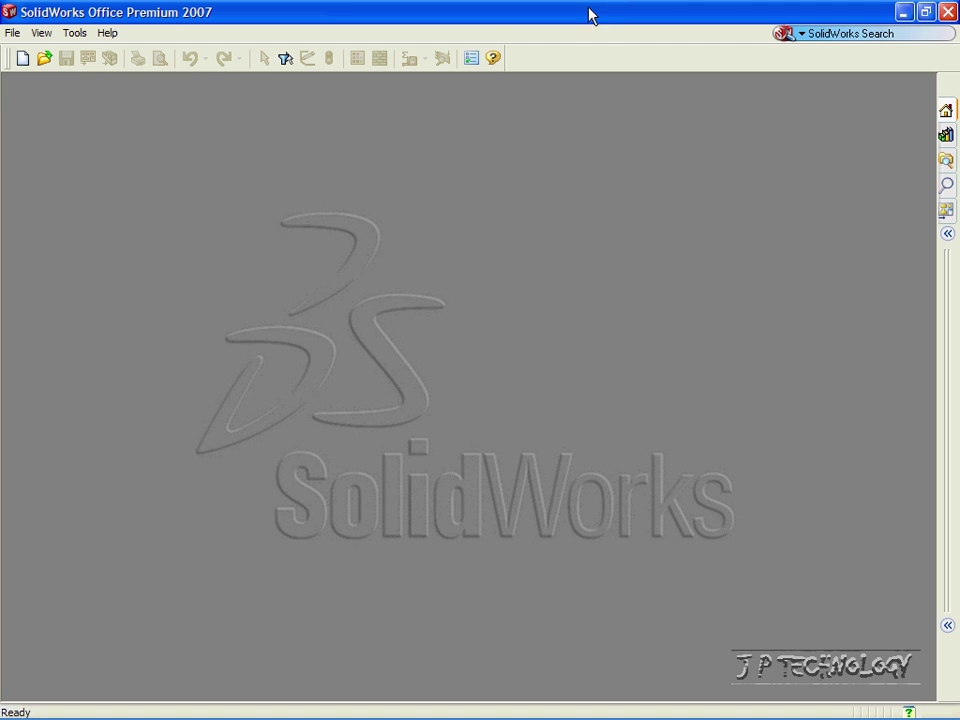
- Create a new part from the PART-MM-ANSI-AL6061 template
{"action": "left_click", "coordinate": [18, 32]}
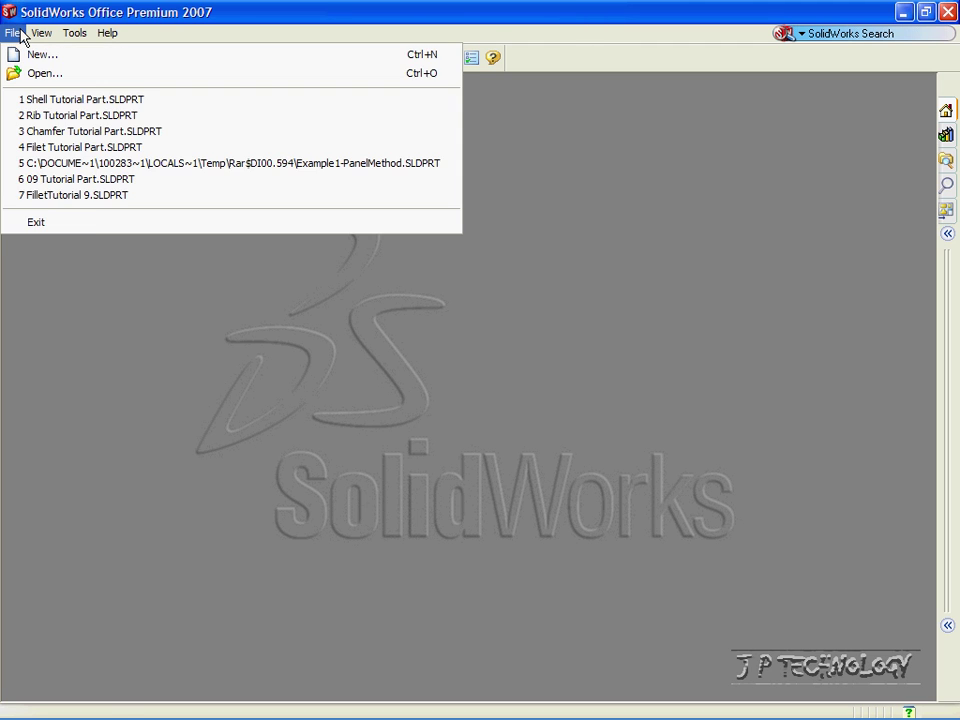
{"action": "left_click", "coordinate": [40, 55]}
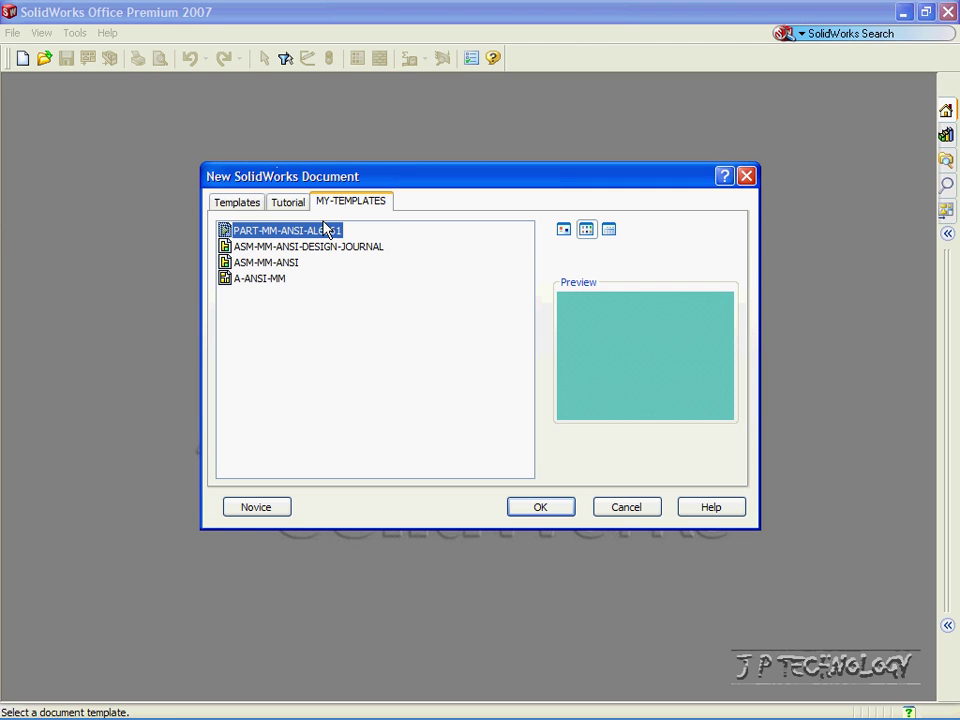
{"action": "left_click", "coordinate": [534, 510]}
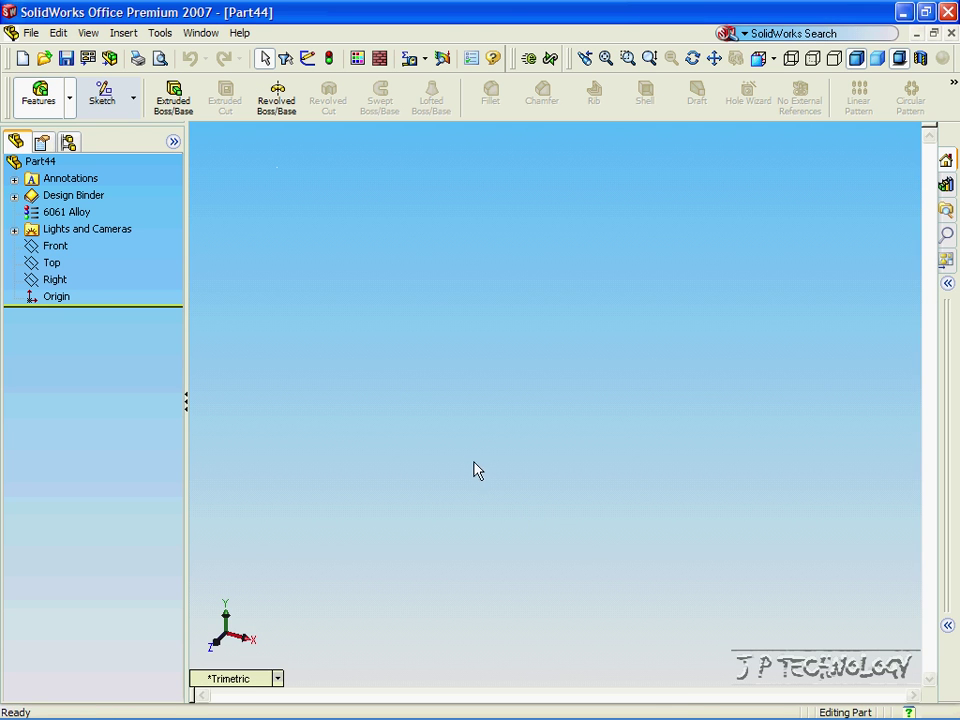
- Sketch a radius-50 circle centred on the origin of the Front plane
{"action": "left_click", "coordinate": [102, 96]}
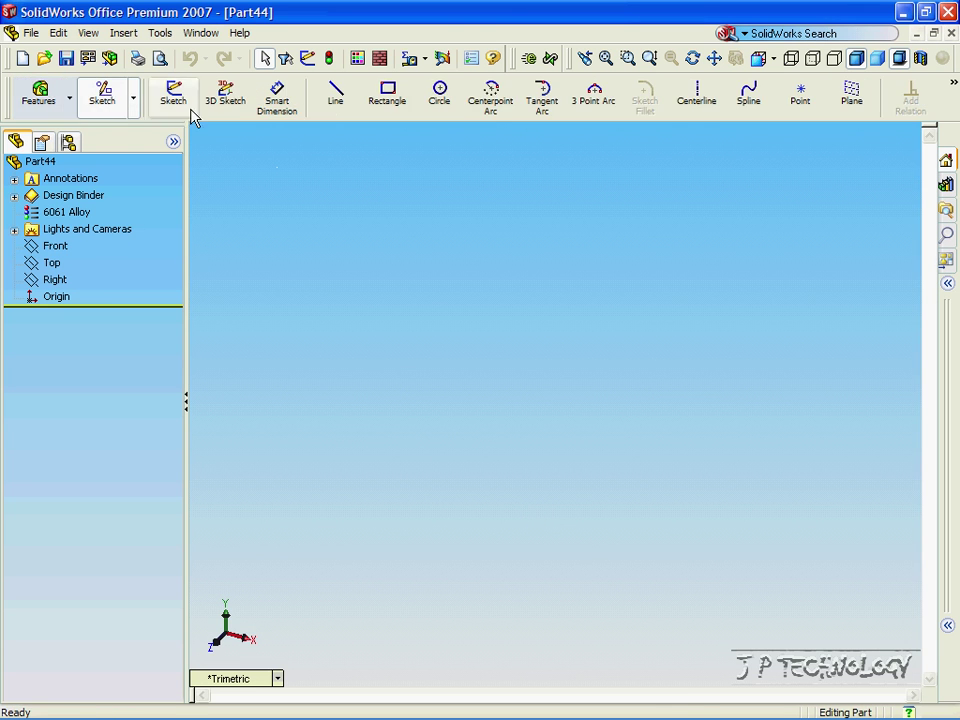
{"action": "left_click", "coordinate": [441, 100]}
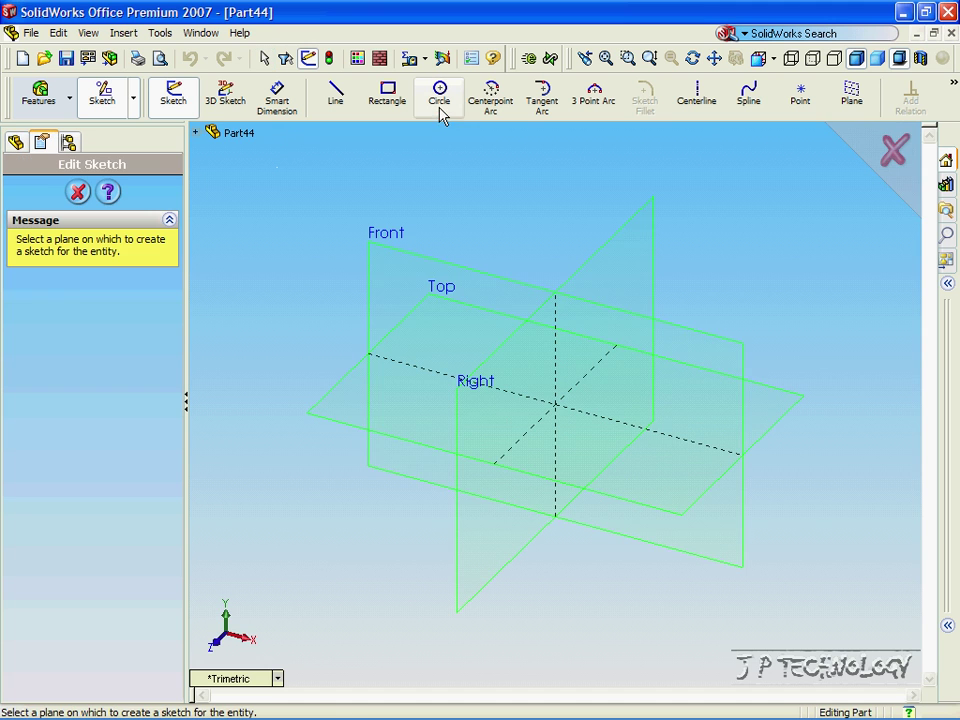
{"action": "left_click", "coordinate": [415, 254]}
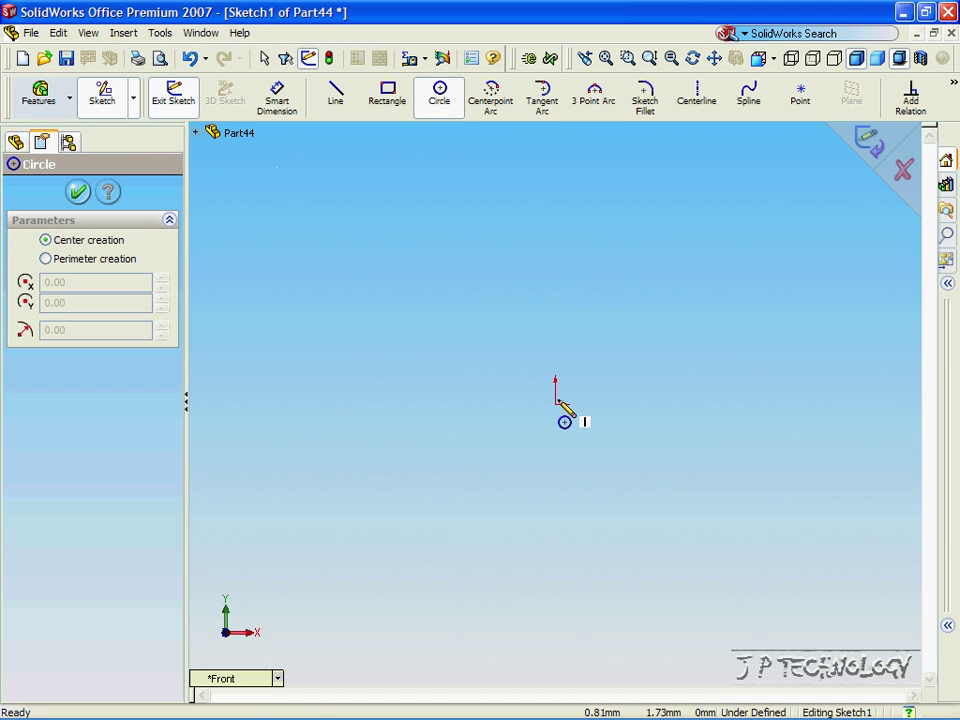
{"action": "left_click", "coordinate": [556, 404]}
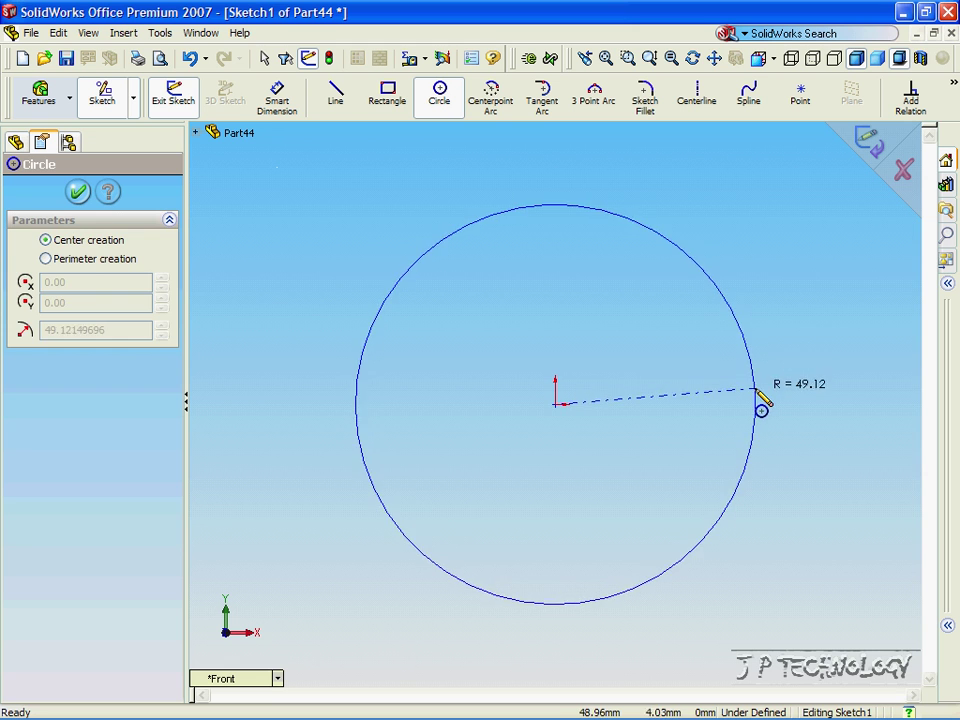
{"action": "left_click", "coordinate": [752, 404]}
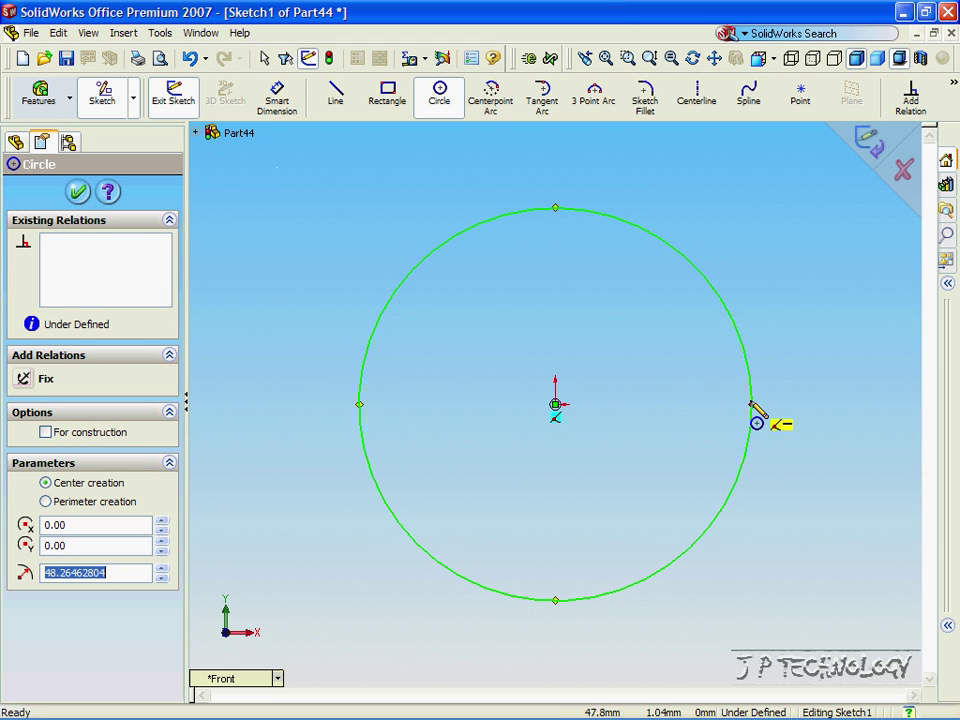
{"action": "type", "text": "50"}
{"action": "key", "text": "Return"}
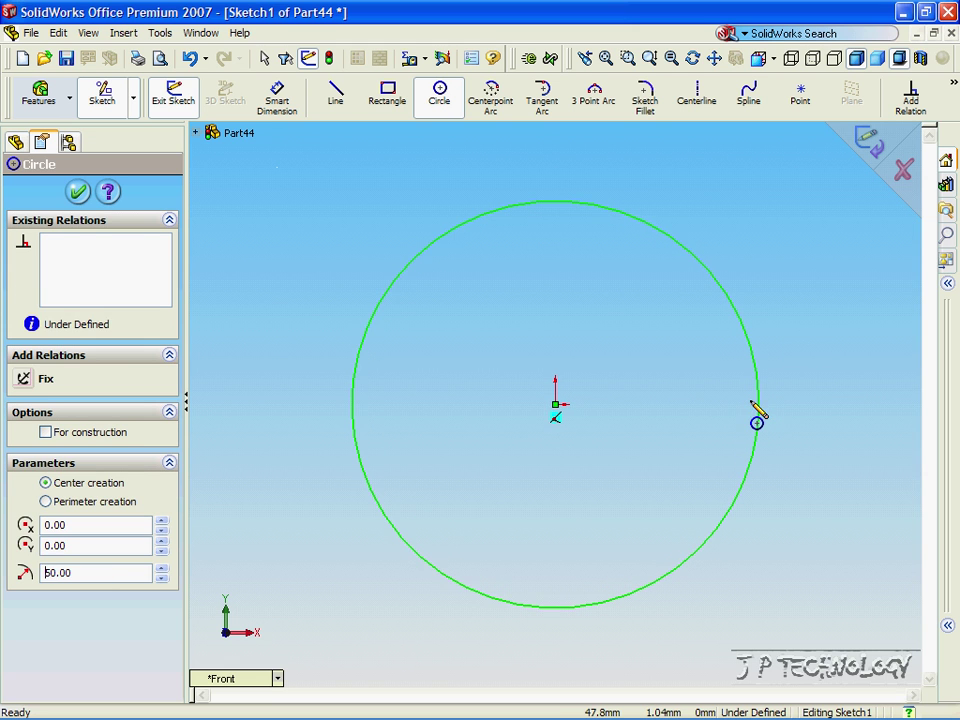
{"action": "left_click", "coordinate": [80, 198]}
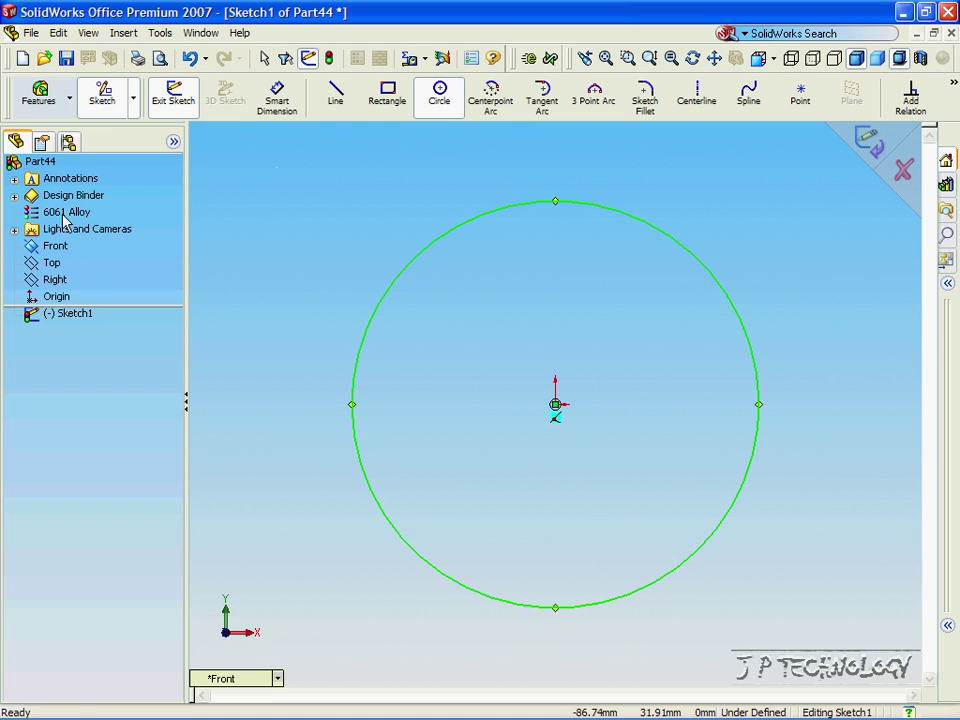
- Extrude the circle 20 mm into a solid disc
{"action": "left_click", "coordinate": [41, 106]}
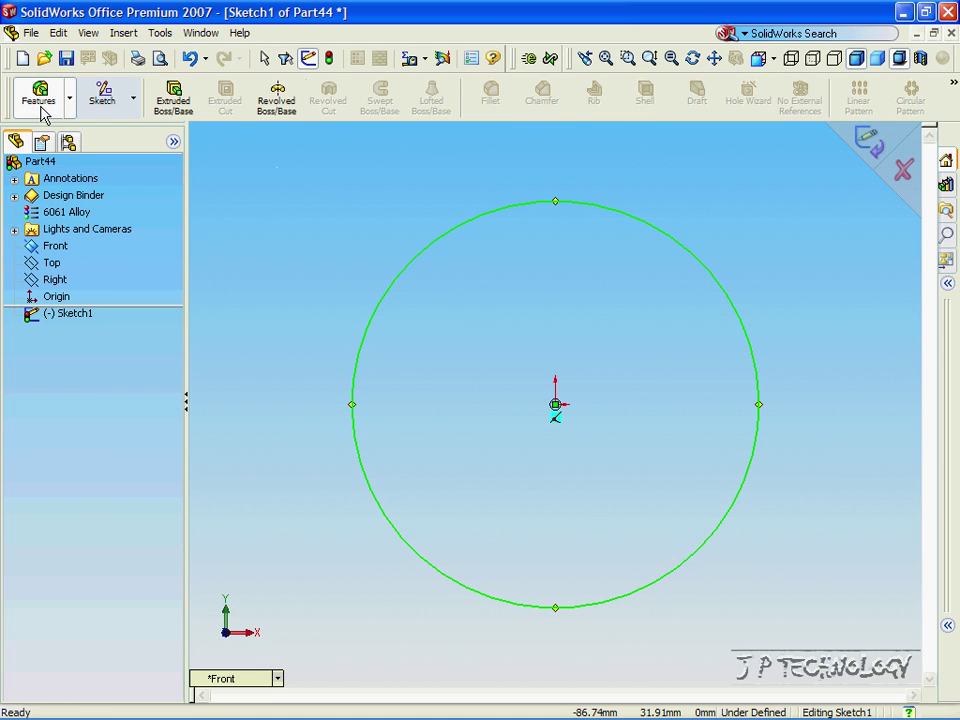
{"action": "left_click", "coordinate": [176, 100]}
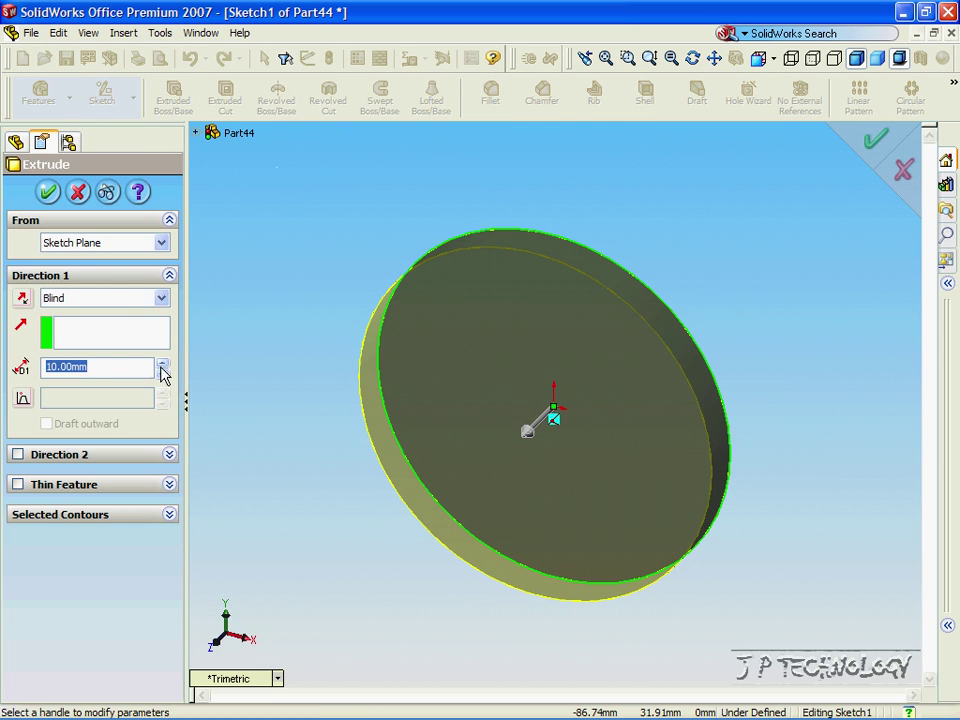
{"action": "type", "text": "20"}
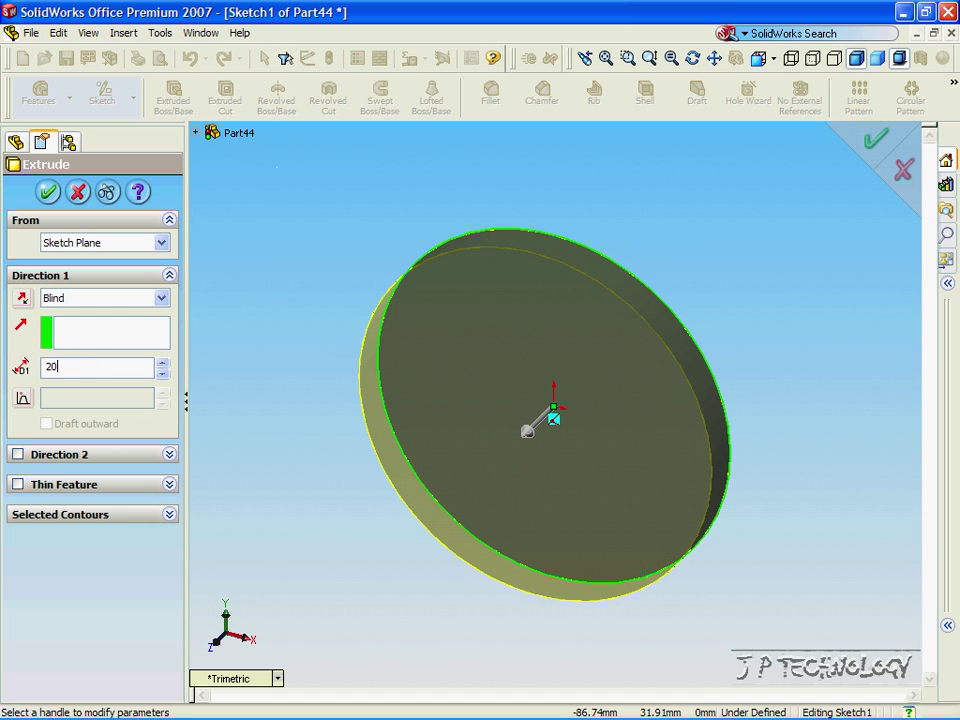
{"action": "key", "text": "Return"}
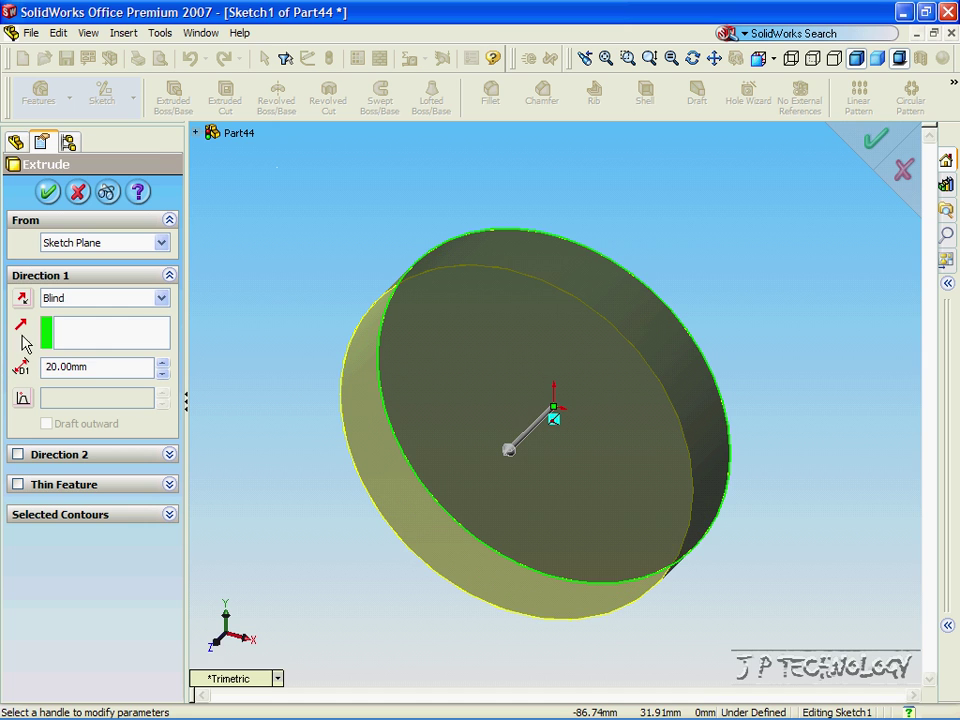
{"action": "left_click", "coordinate": [48, 192]}
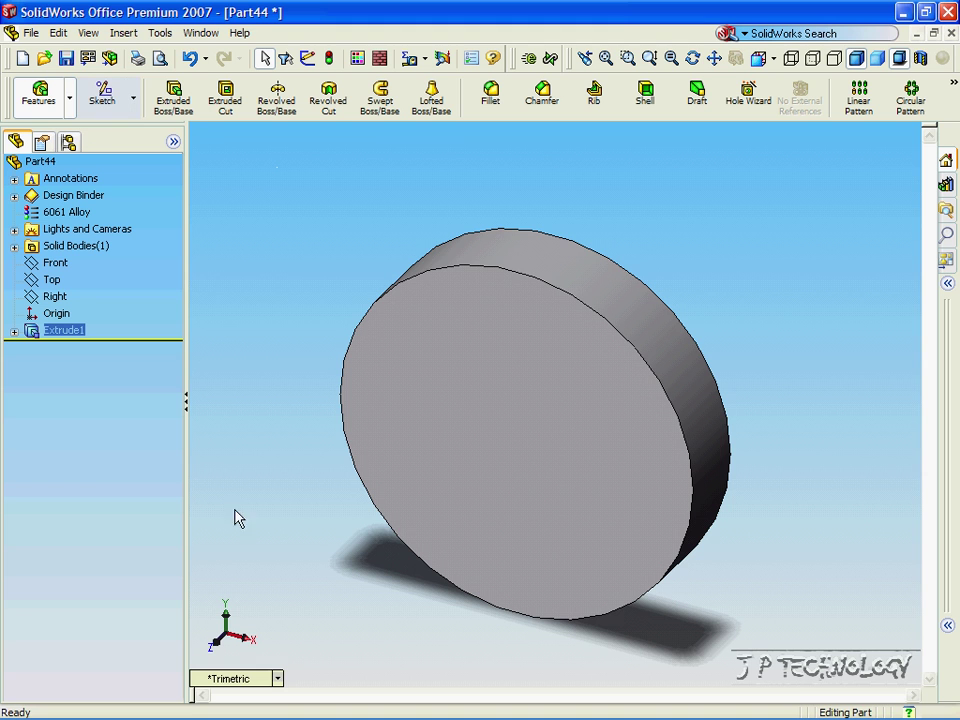
- In Front view, sketch a vertical line down from the rim top and an angled line back to the rim
{"action": "left_click", "coordinate": [268, 684]}
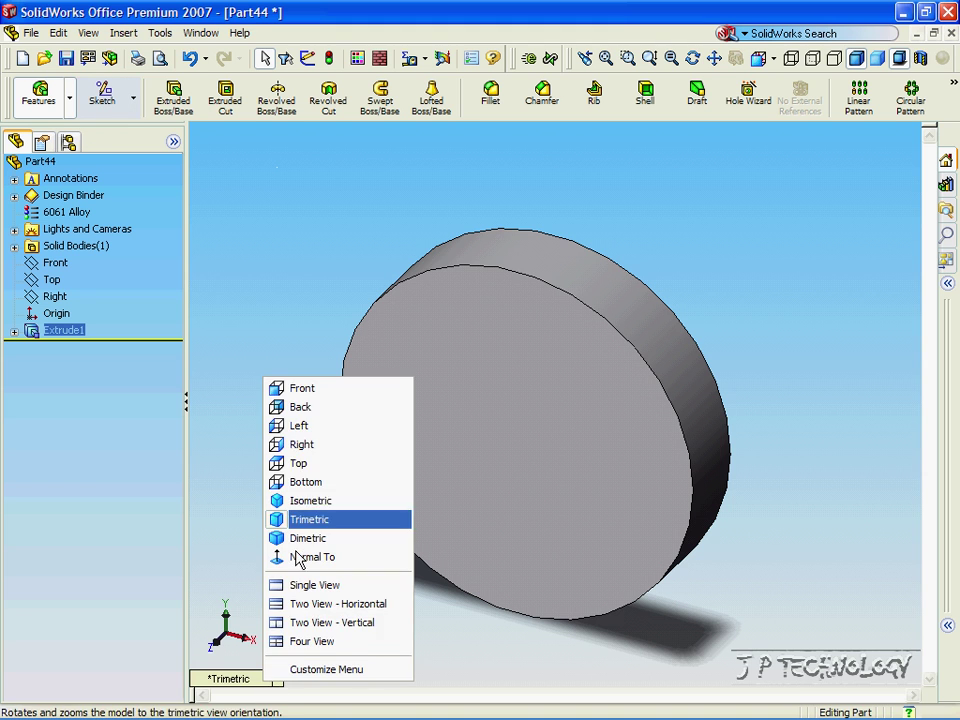
{"action": "left_click", "coordinate": [300, 388]}
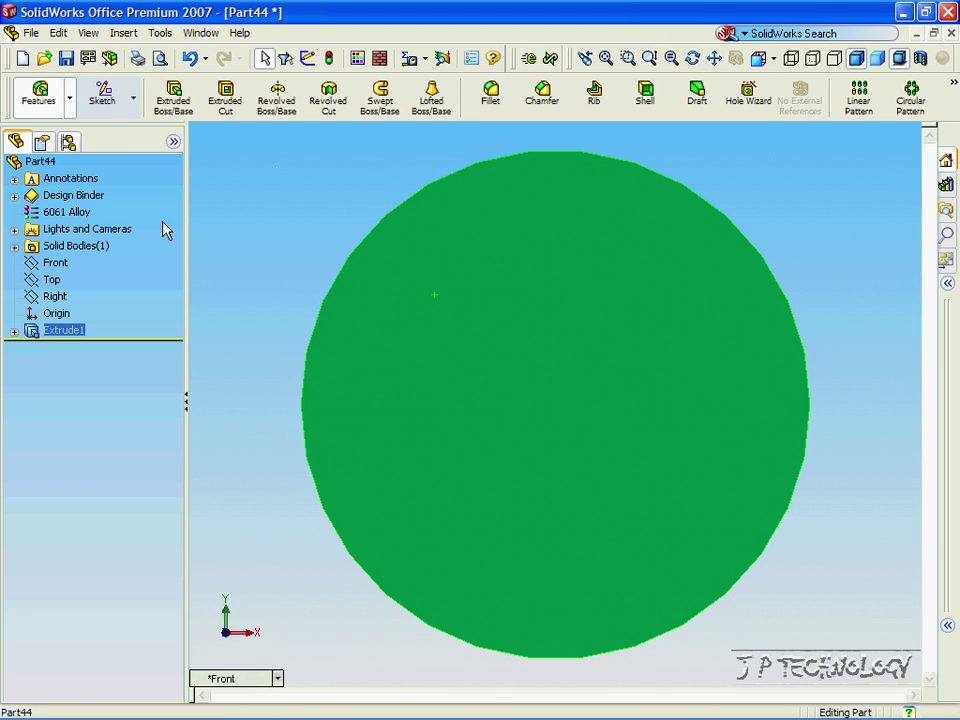
{"action": "left_click", "coordinate": [102, 97]}
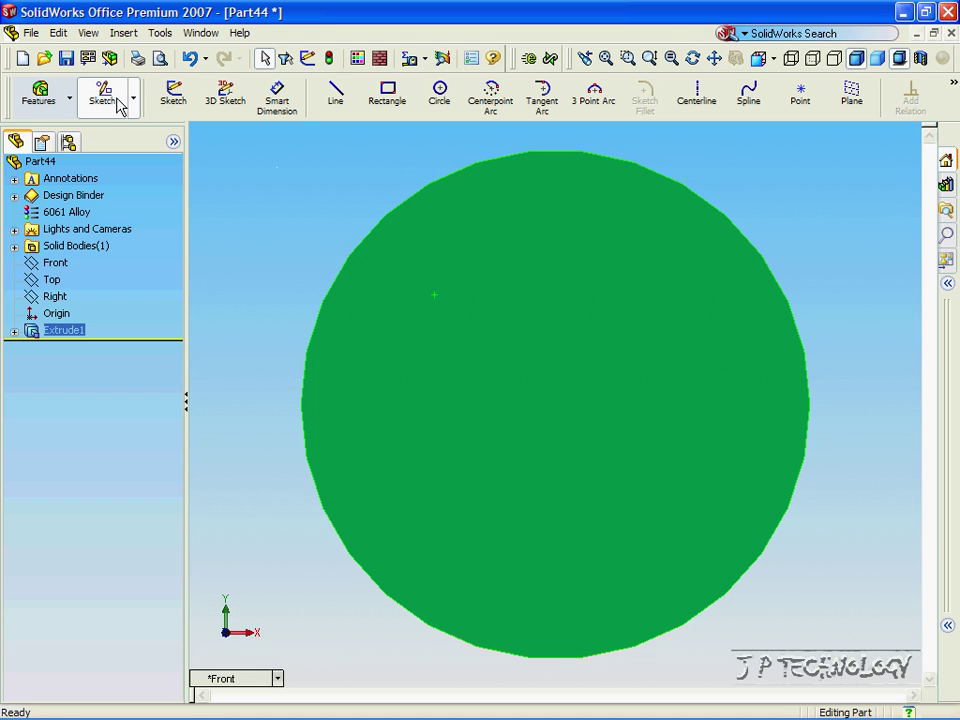
{"action": "left_click", "coordinate": [333, 97]}
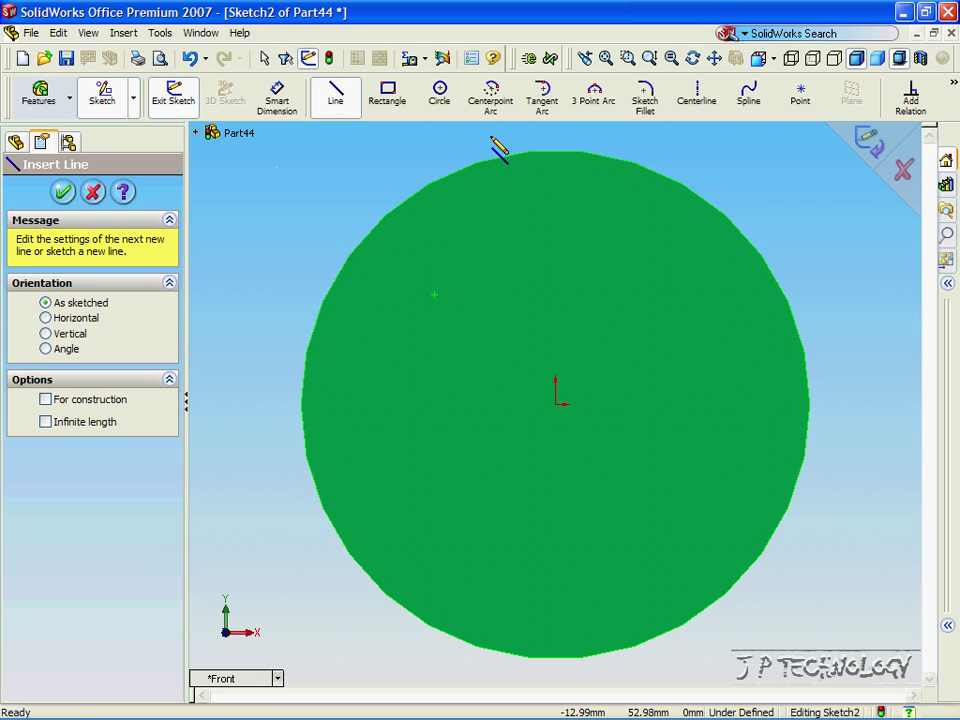
{"action": "left_click", "coordinate": [556, 151]}
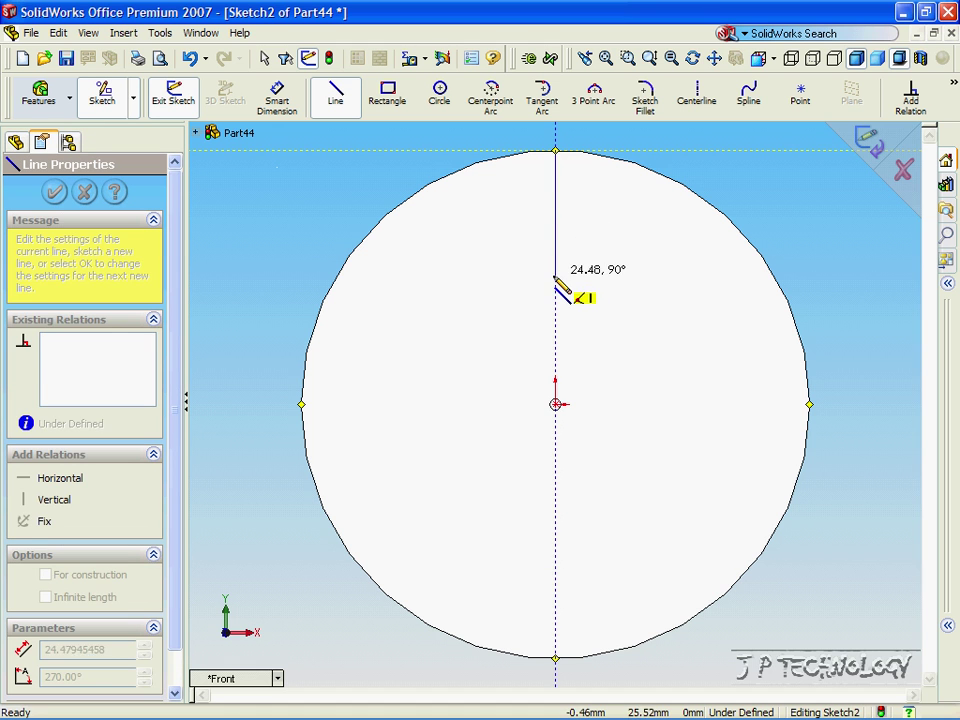
{"action": "left_click", "coordinate": [556, 277]}
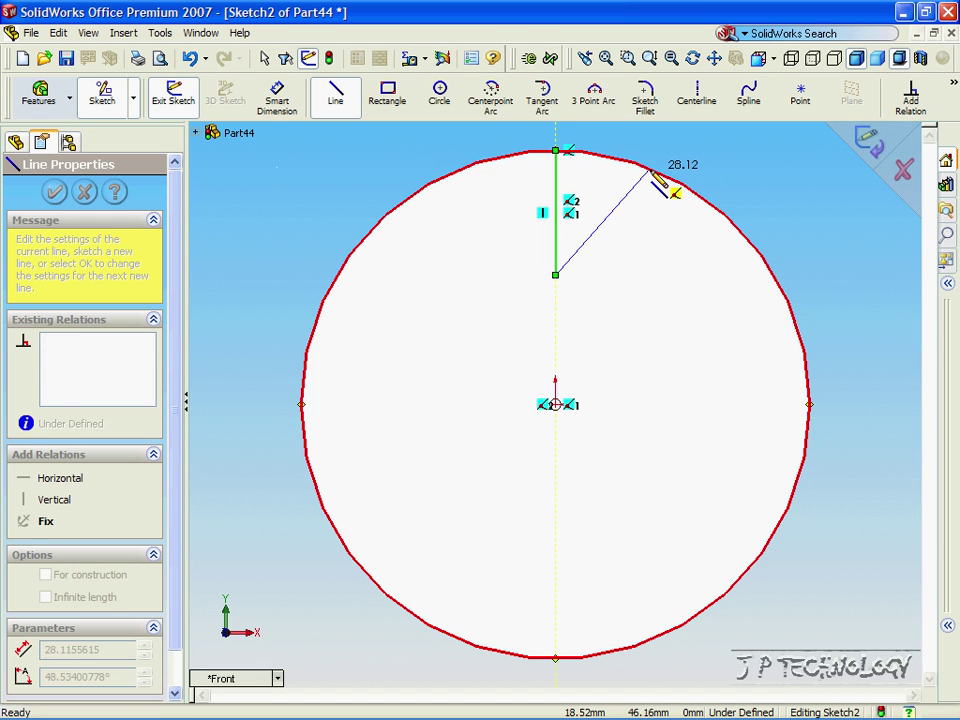
{"action": "left_click", "coordinate": [650, 170]}
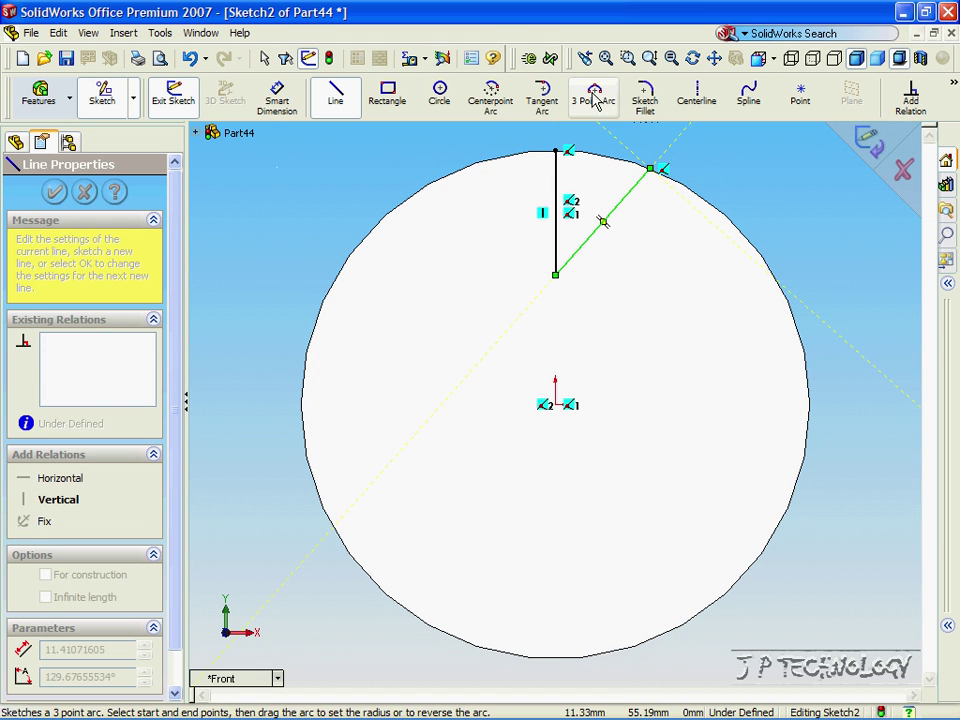
- Close the wedge with a three-point arc following the radius-50 rim
{"action": "left_click", "coordinate": [600, 100]}
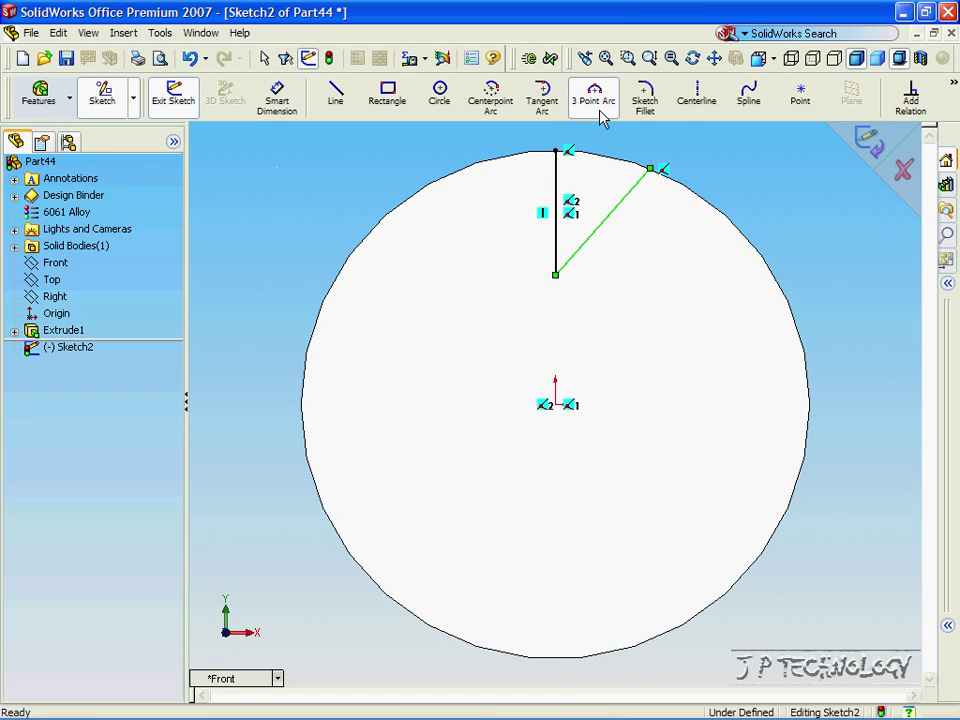
{"action": "left_click", "coordinate": [556, 150]}
{"action": "left_click", "coordinate": [650, 169]}
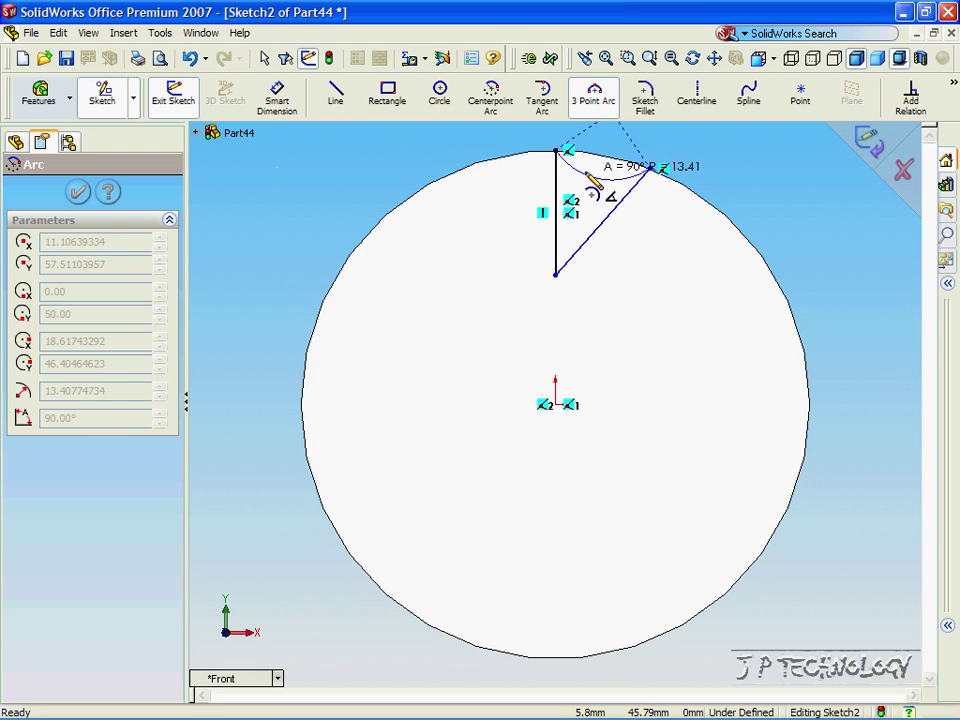
{"action": "left_click", "coordinate": [590, 162]}
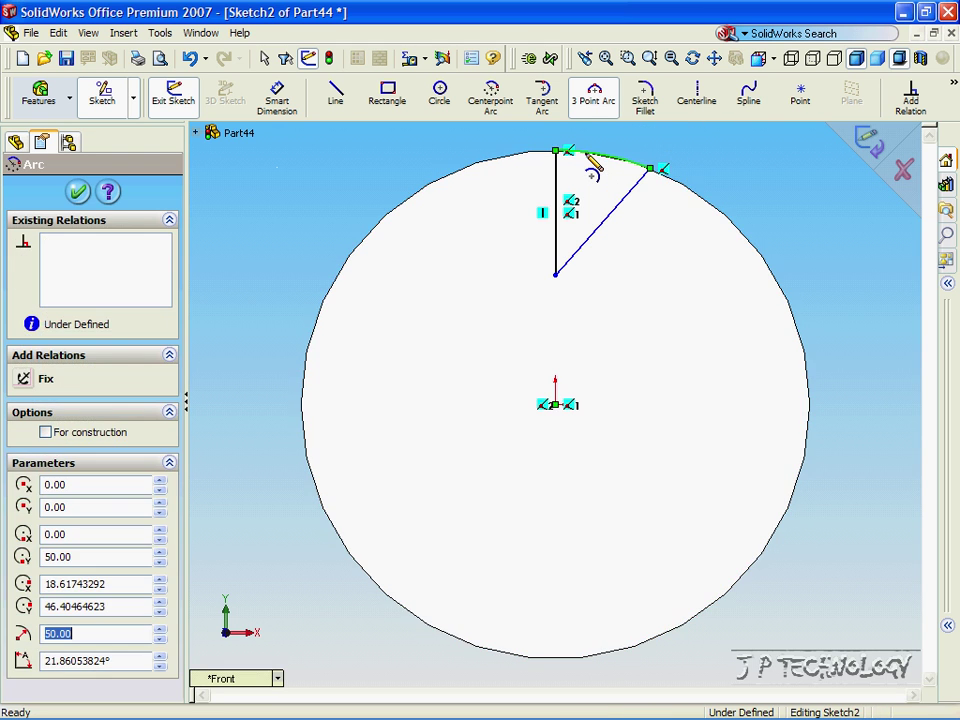
{"action": "left_click", "coordinate": [78, 191]}
{"action": "left_click", "coordinate": [48, 106]}
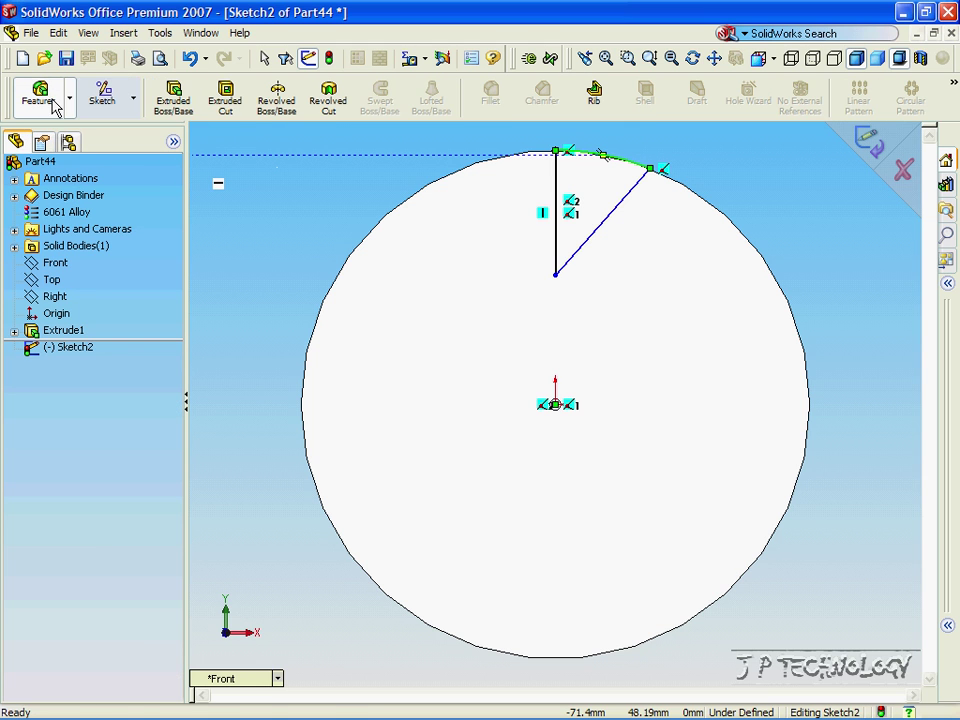
- Extrude-cut the wedge out of the disc and turn the view to inspect the notch
{"action": "left_click", "coordinate": [232, 104]}
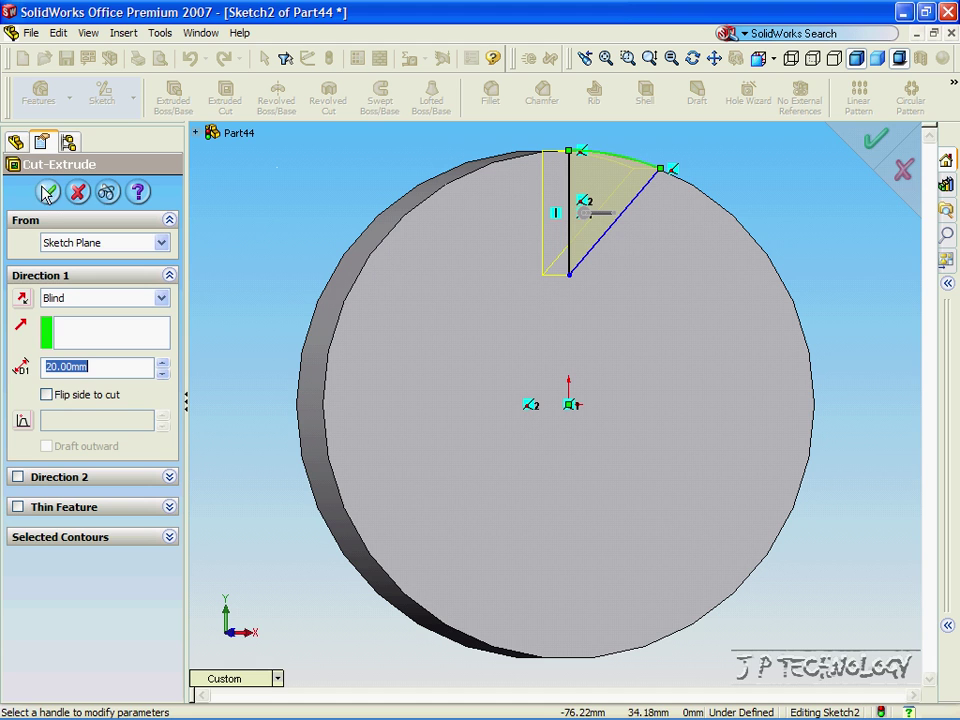
{"action": "left_click", "coordinate": [47, 193]}
{"action": "key", "text": "Left"}
{"action": "key", "text": "Left"}
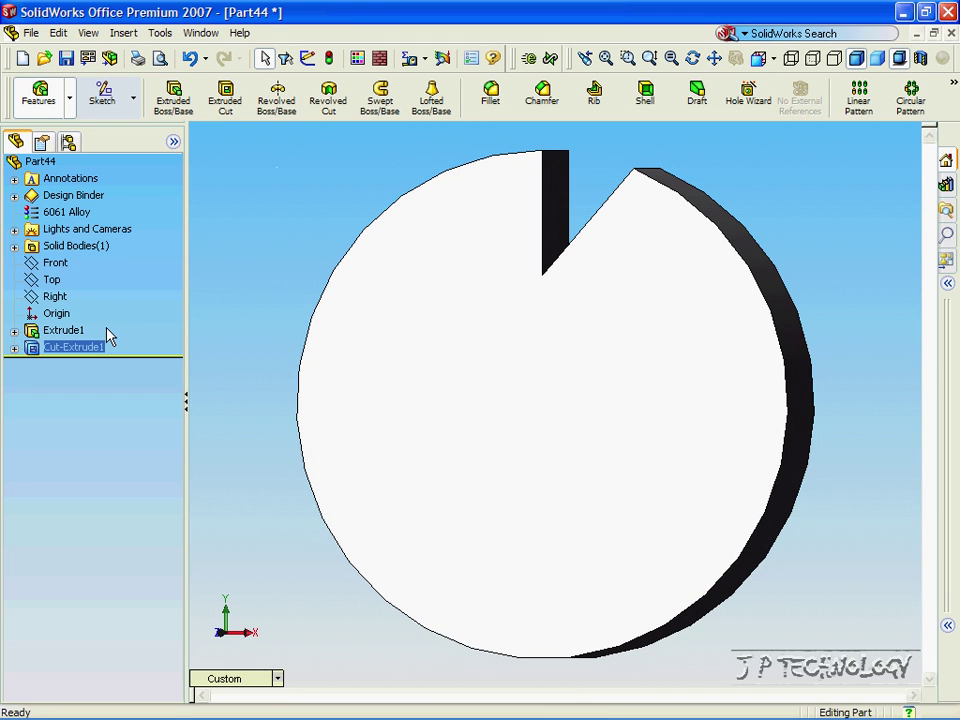
{"action": "key", "text": "Right"}
{"action": "key", "text": "Right"}
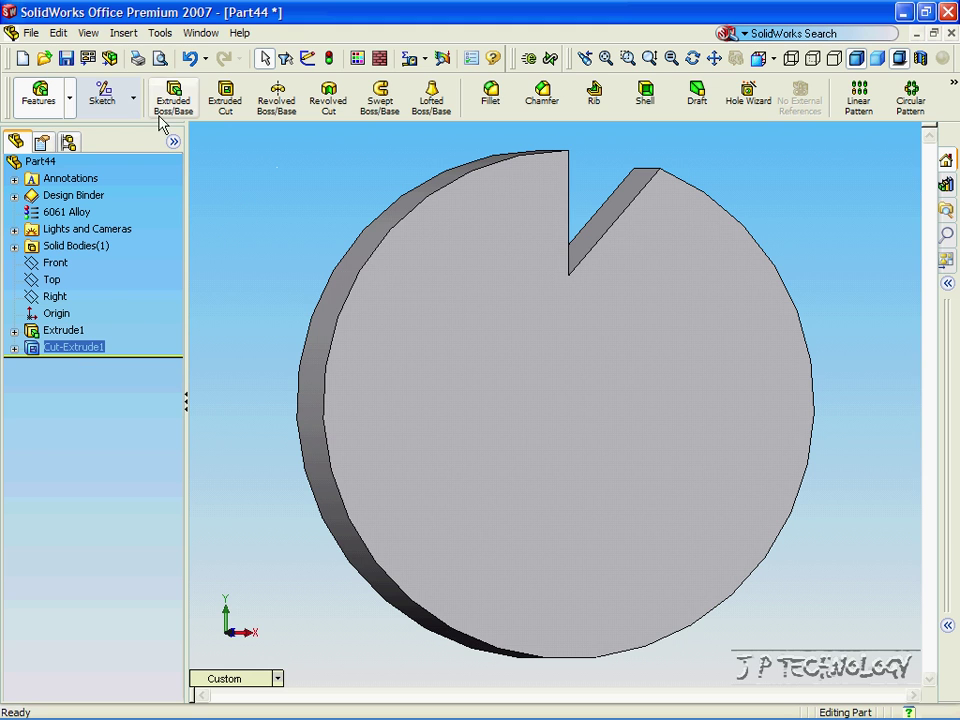
- Show temporary axes and start a circular pattern about the disc's centre axis
{"action": "left_click", "coordinate": [94, 35]}
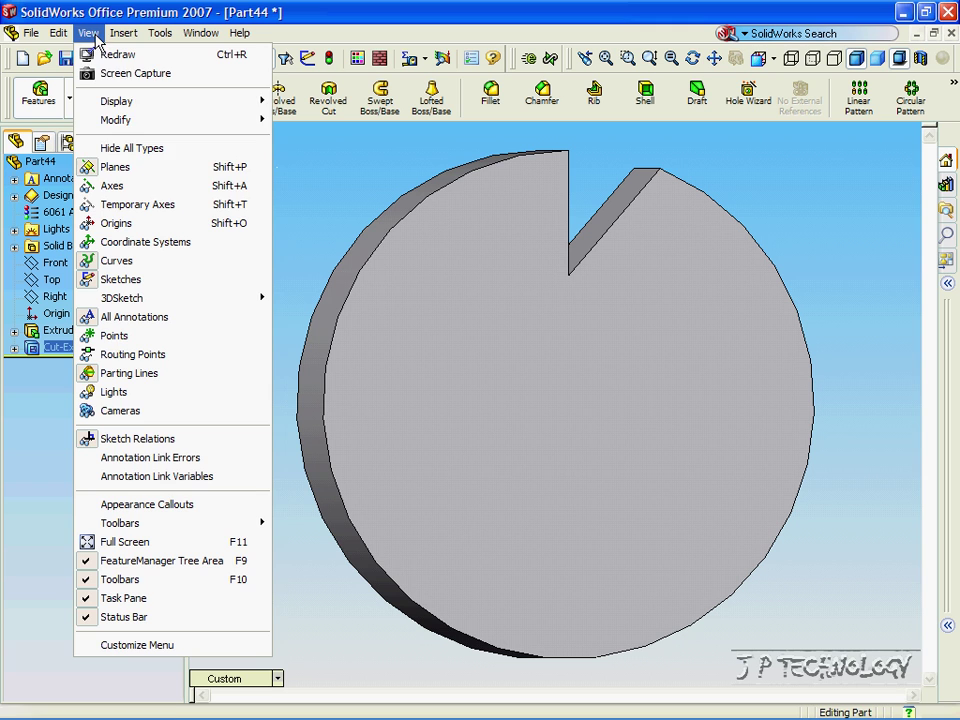
{"action": "left_click", "coordinate": [133, 206]}
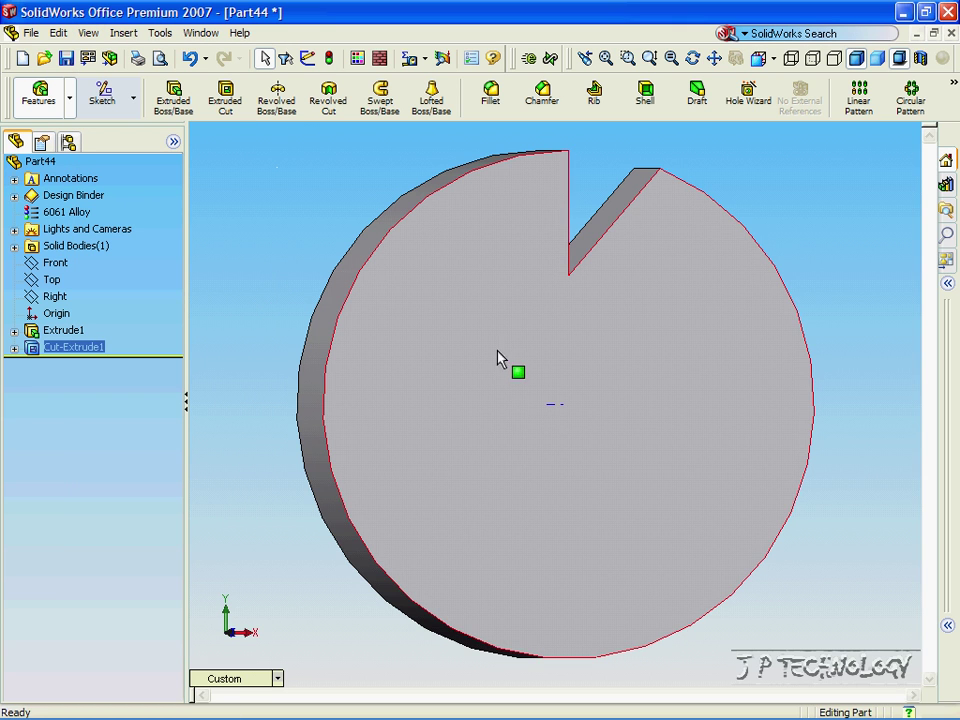
{"action": "middle_click_drag", "start_coordinate": [549, 413], "coordinate": [568, 418]}
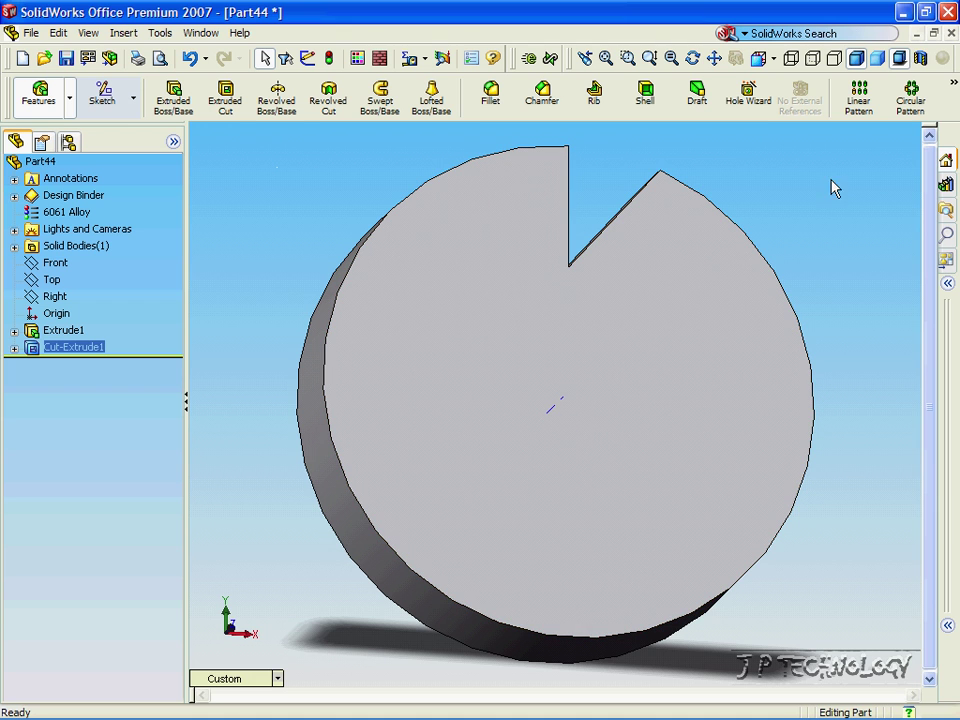
{"action": "left_click", "coordinate": [911, 97]}
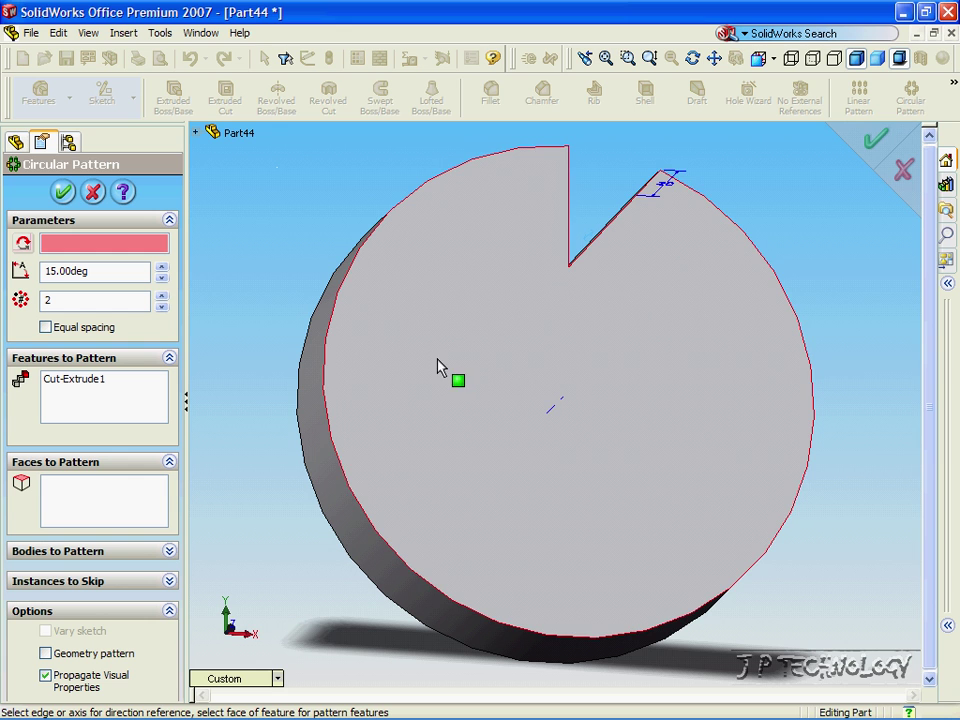
{"action": "left_click", "coordinate": [550, 412]}
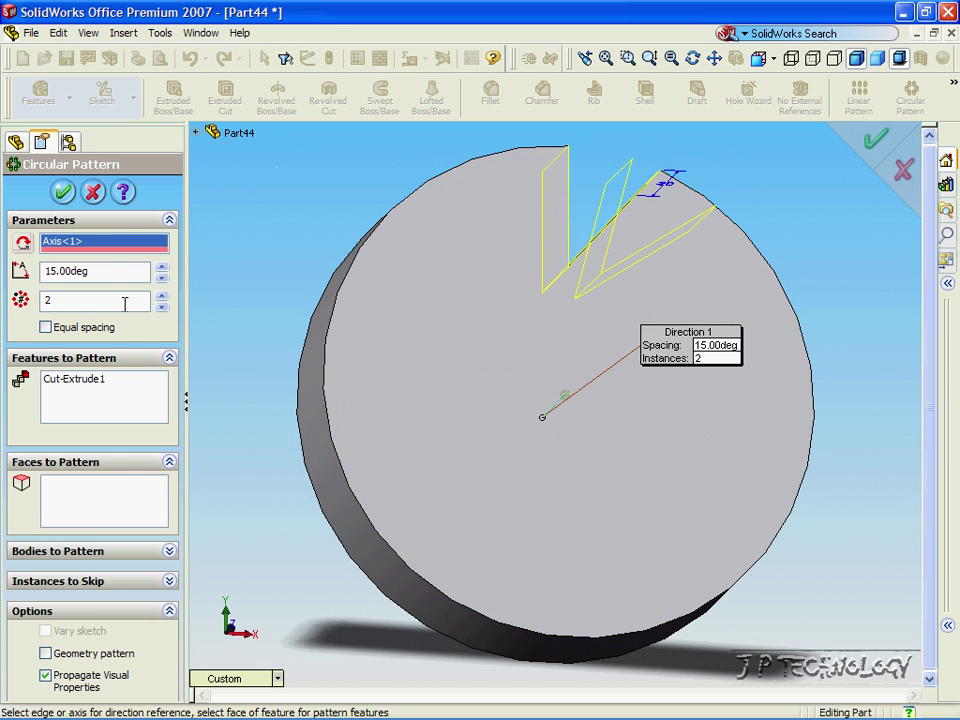
- Set the pattern to 60-degree spacing with 5 instances and apply it
{"action": "left_click_drag", "start_coordinate": [105, 271], "coordinate": [49, 271]}
{"action": "left_click_drag", "start_coordinate": [88, 305], "coordinate": [44, 298]}
{"action": "key", "text": "Delete"}
{"action": "double_click", "coordinate": [89, 271]}
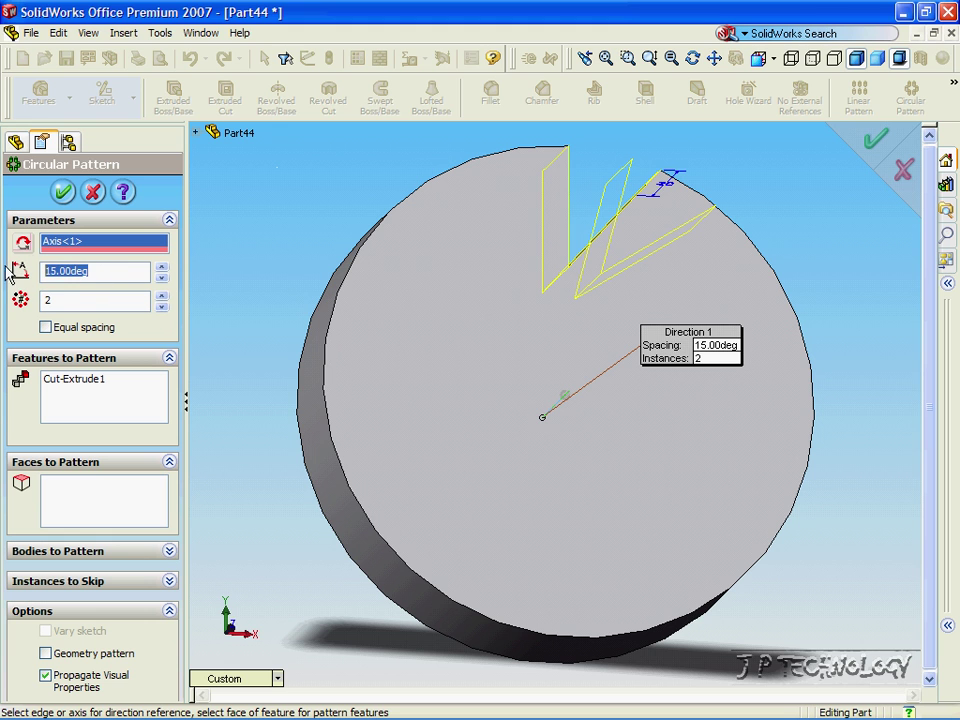
{"action": "left_click", "coordinate": [160, 268]}
{"action": "left_click_drag", "start_coordinate": [160, 270], "coordinate": [160, 296]}
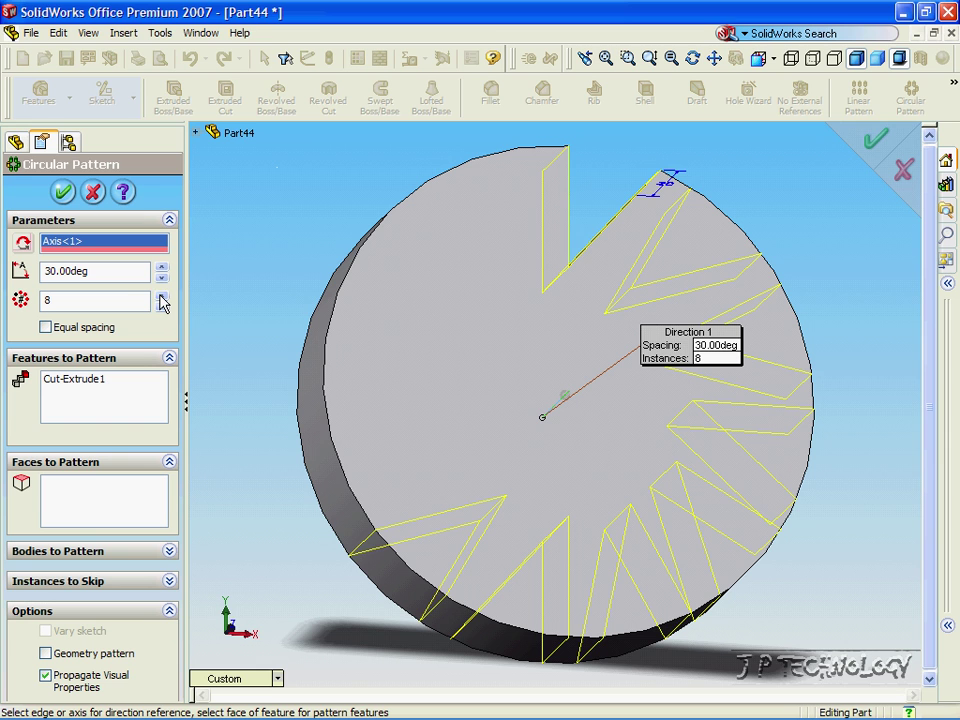
{"action": "double_click", "coordinate": [97, 274]}
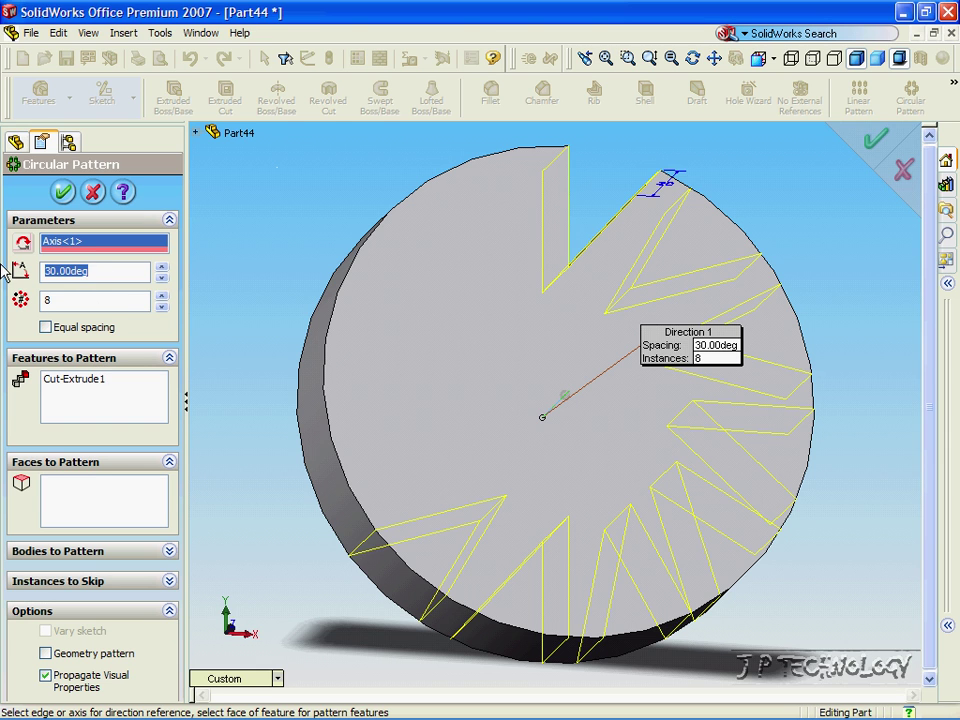
{"action": "type", "text": "60"}
{"action": "key", "text": "Return"}
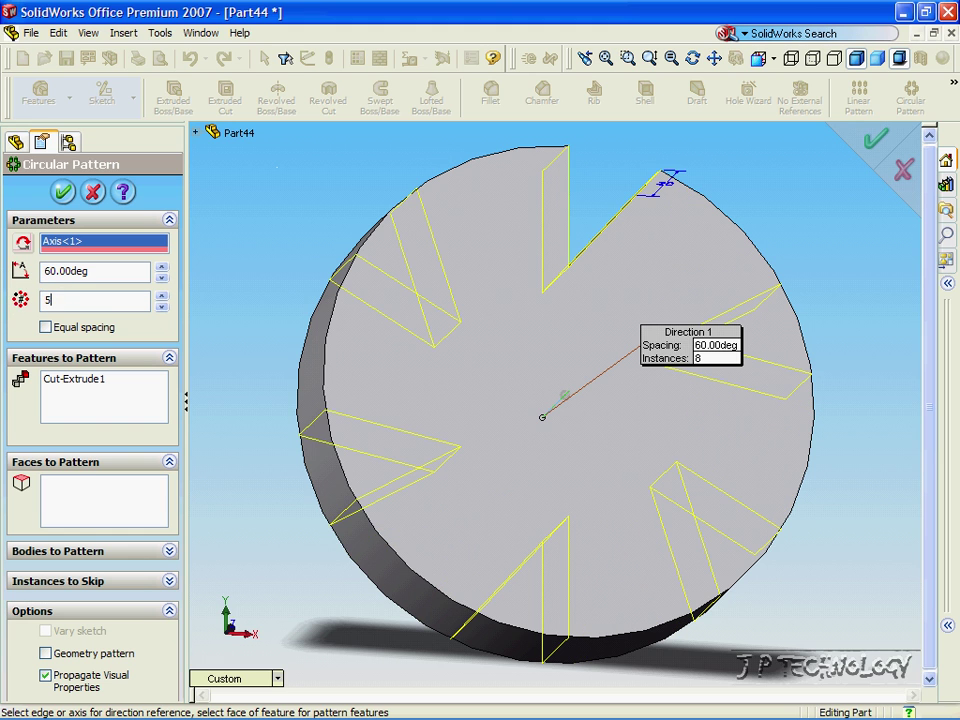
{"action": "left_click", "coordinate": [62, 193]}
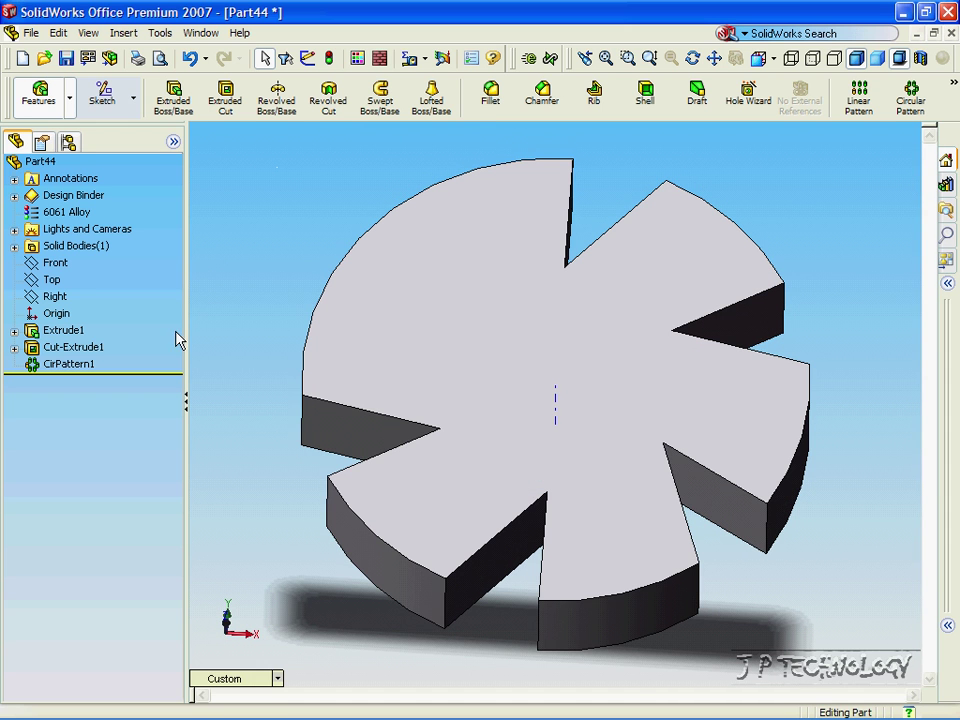
- Edit CirPattern1 to 6 instances, then start a new document via File > New
{"action": "left_click", "coordinate": [79, 366]}
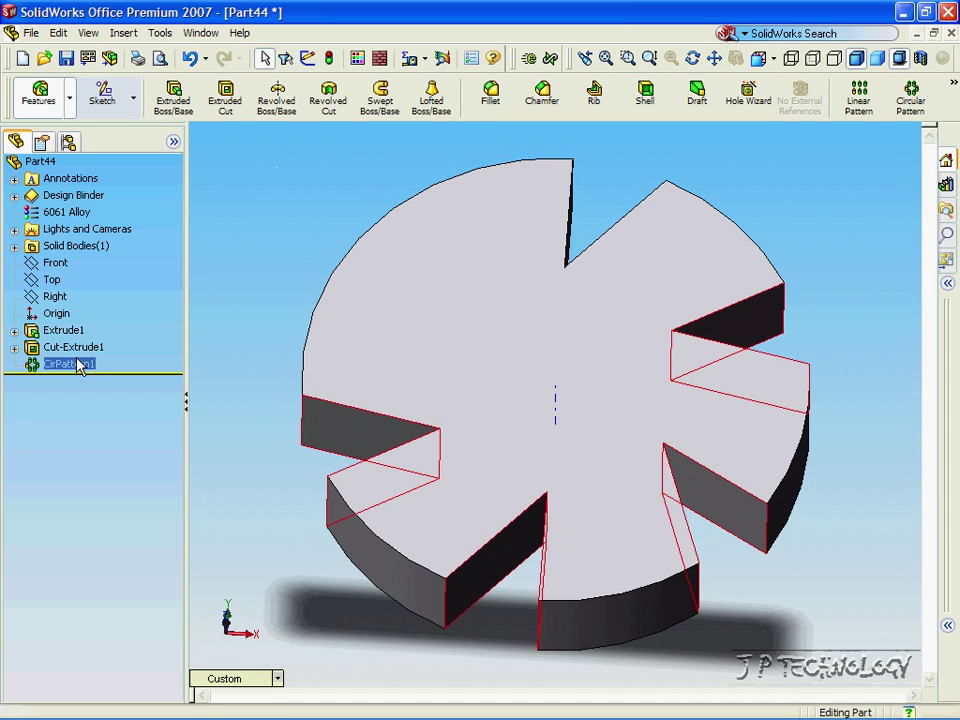
{"action": "right_click", "coordinate": [74, 366]}
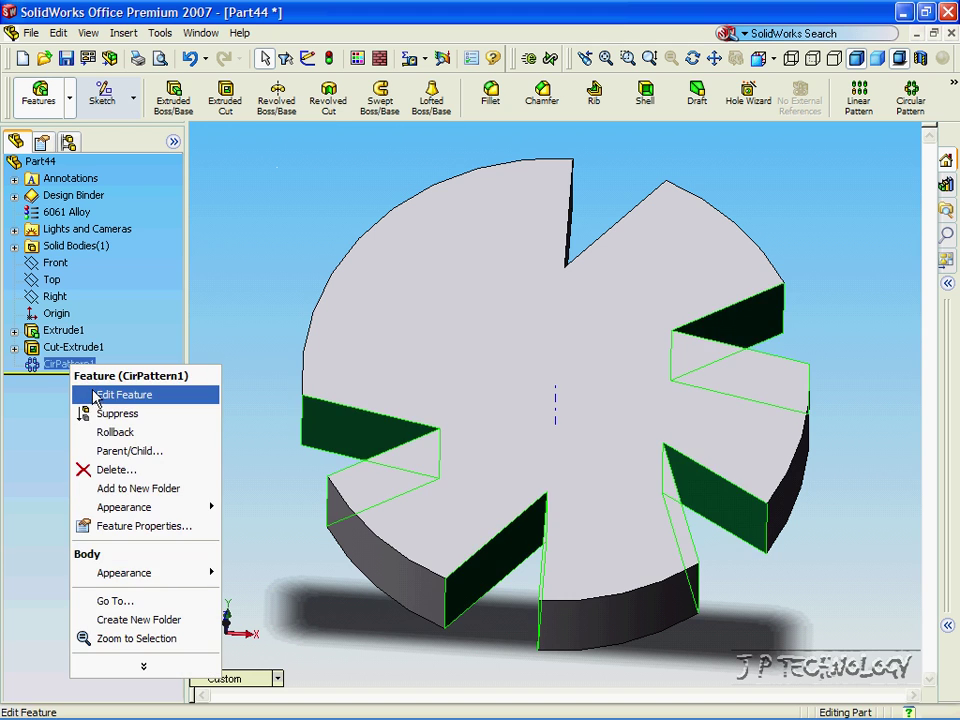
{"action": "left_click", "coordinate": [97, 394]}
{"action": "left_click", "coordinate": [118, 299]}
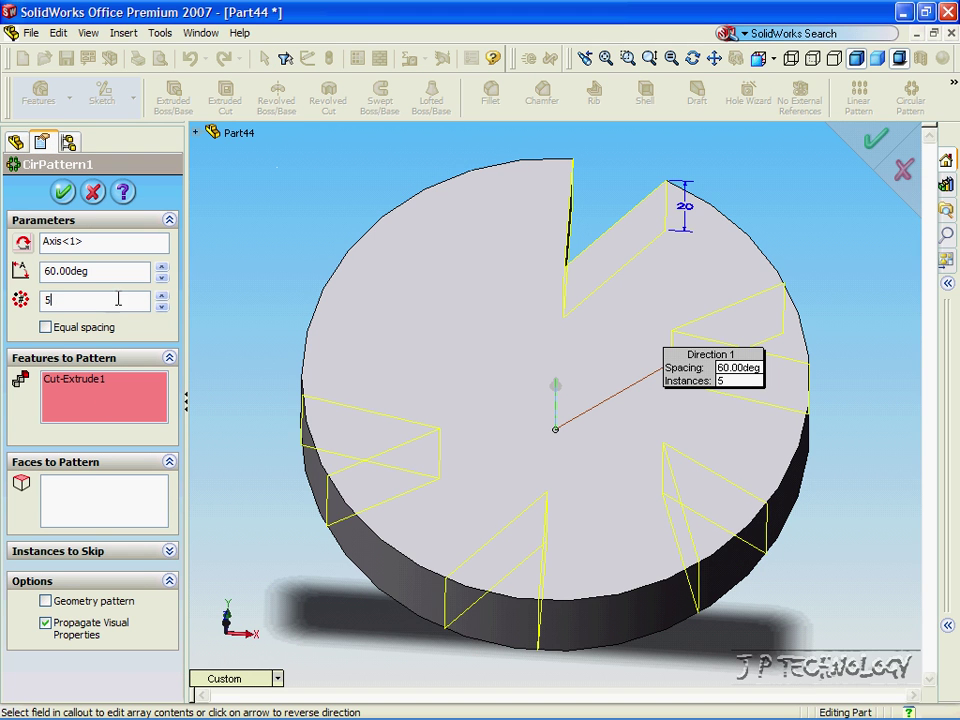
{"action": "left_click", "coordinate": [160, 297]}
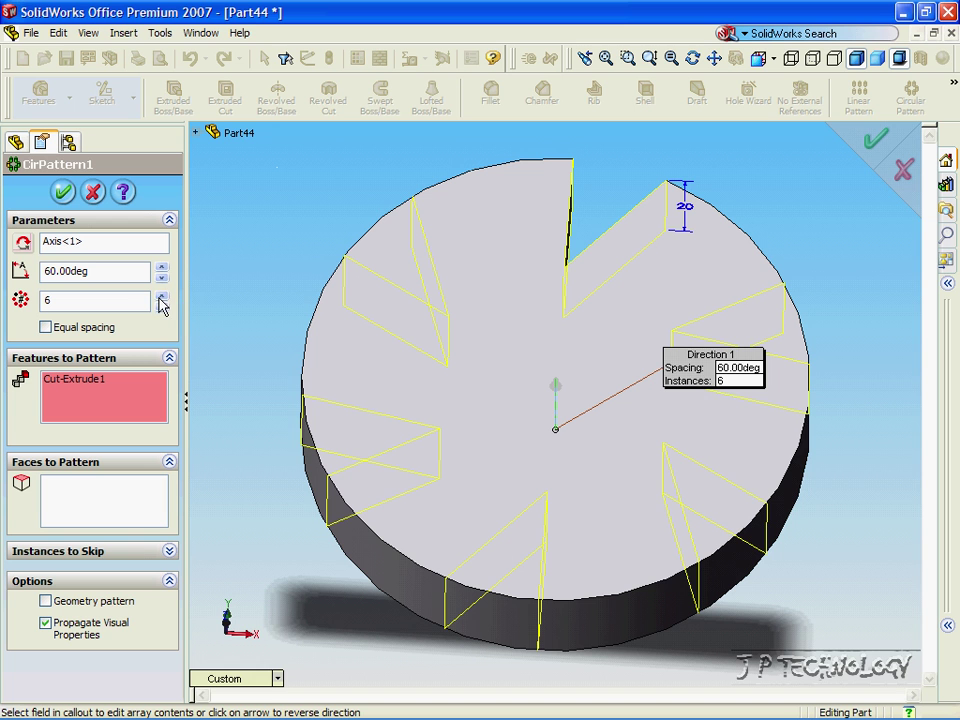
{"action": "left_click", "coordinate": [63, 192]}
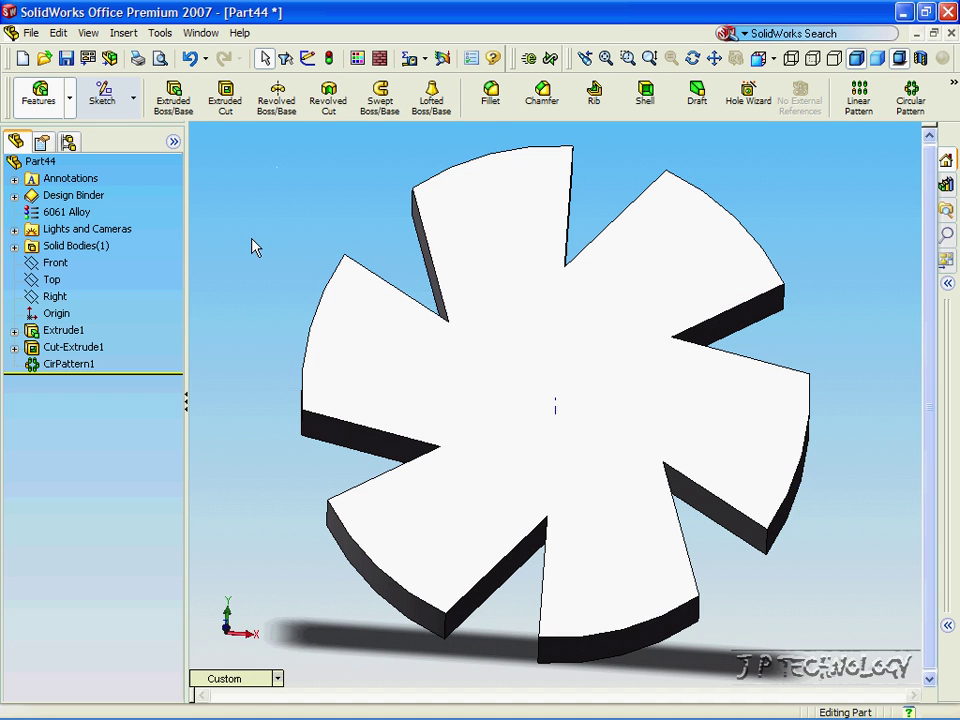
{"action": "left_click", "coordinate": [31, 33]}
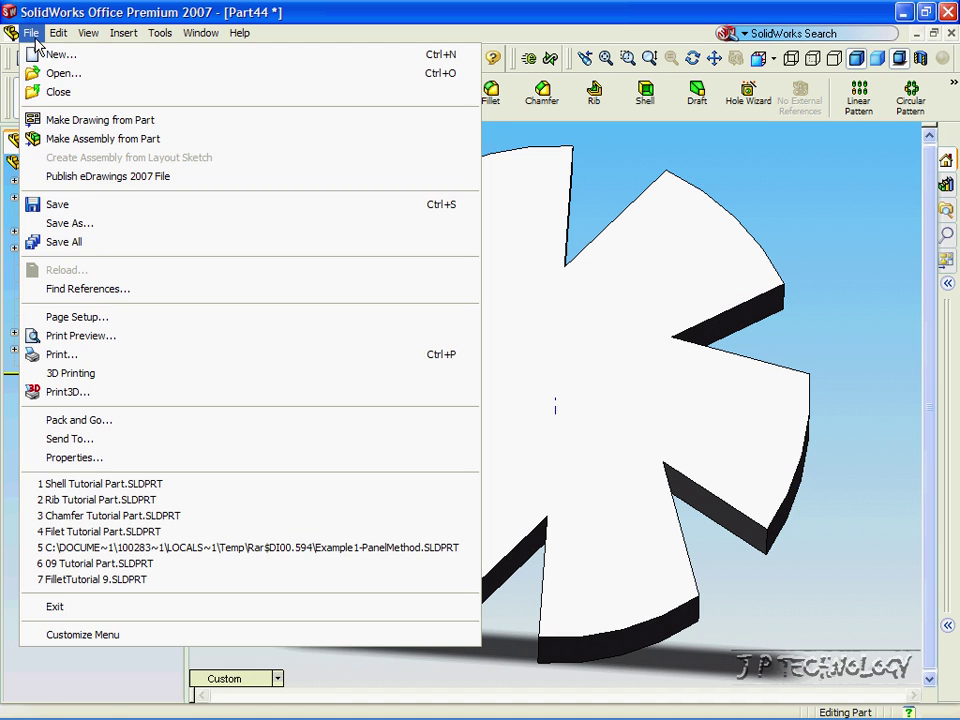
{"action": "left_click", "coordinate": [45, 57]}
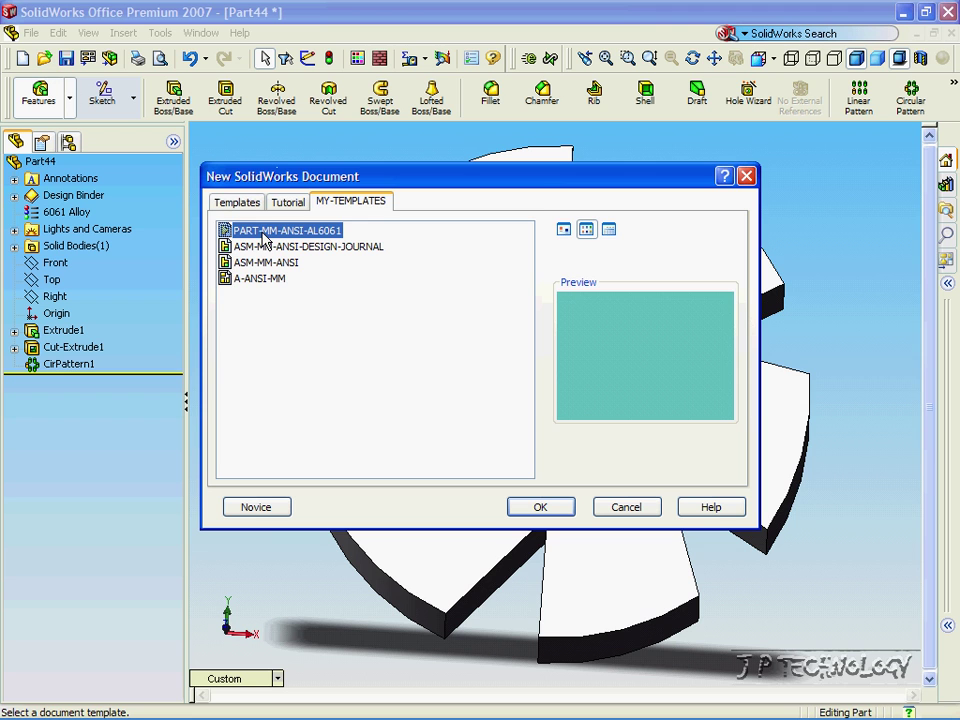
- Create a new part and sketch a radius-50 circle at the Front plane origin
{"action": "left_click", "coordinate": [544, 511]}
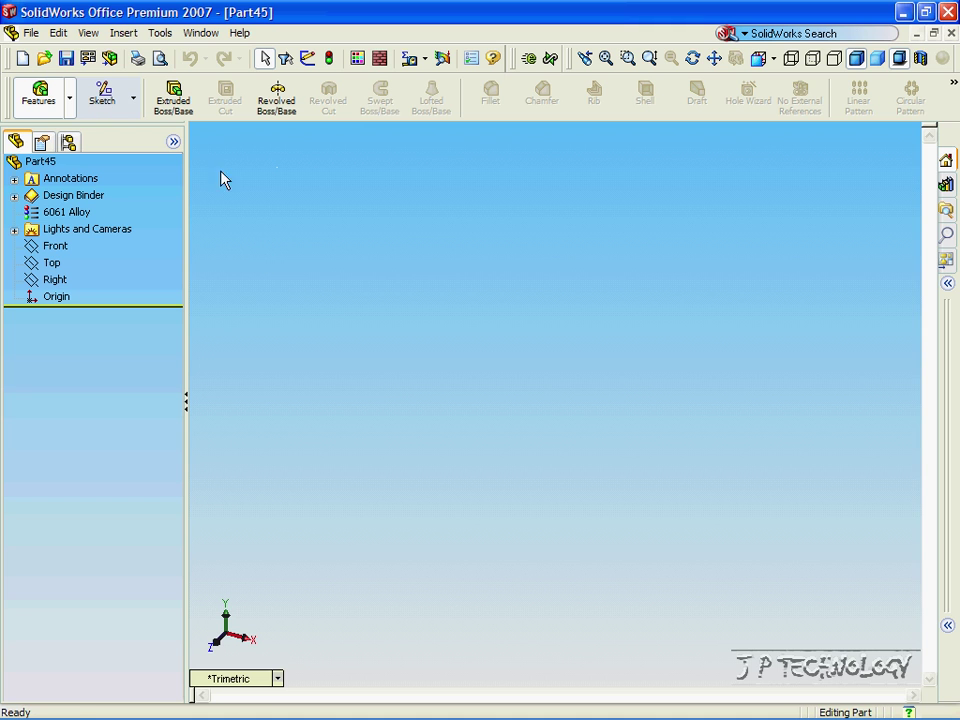
{"action": "left_click", "coordinate": [104, 100]}
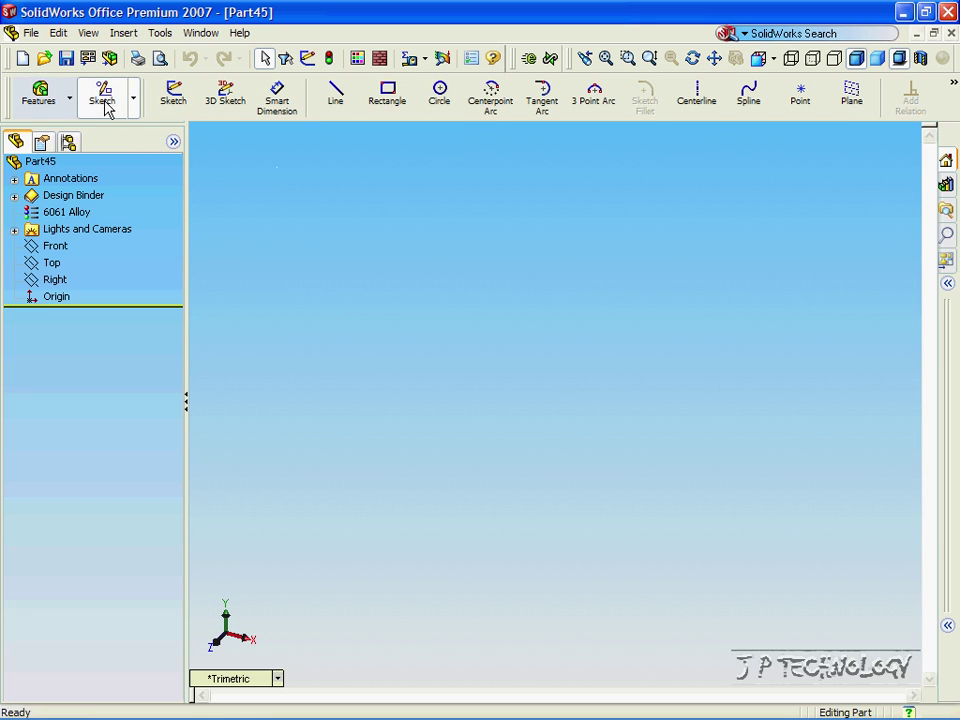
{"action": "left_click", "coordinate": [56, 246]}
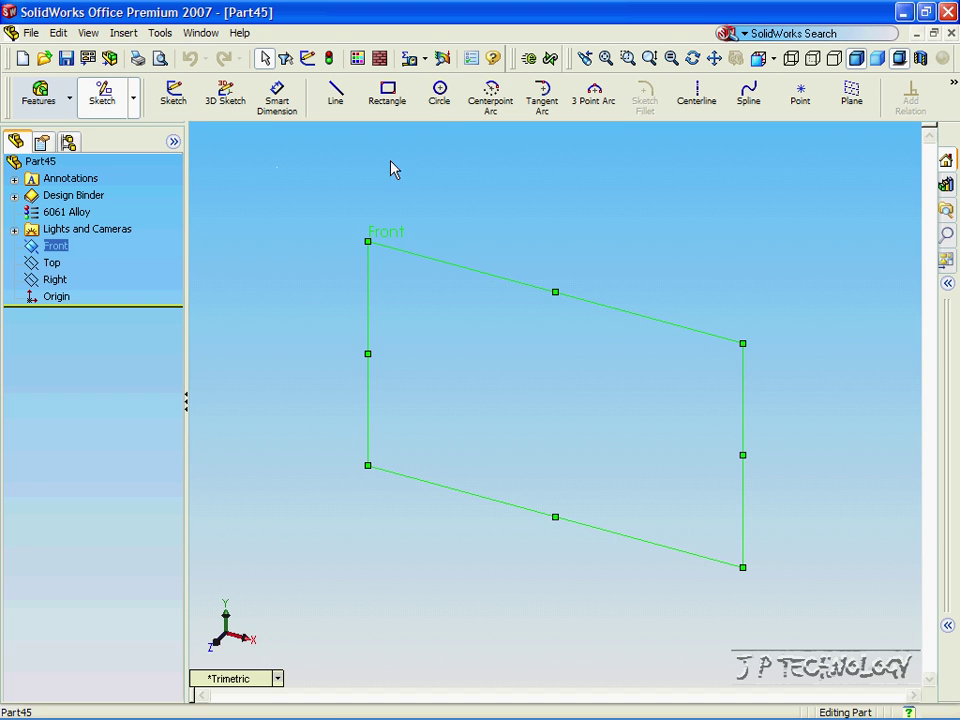
{"action": "left_click", "coordinate": [437, 102]}
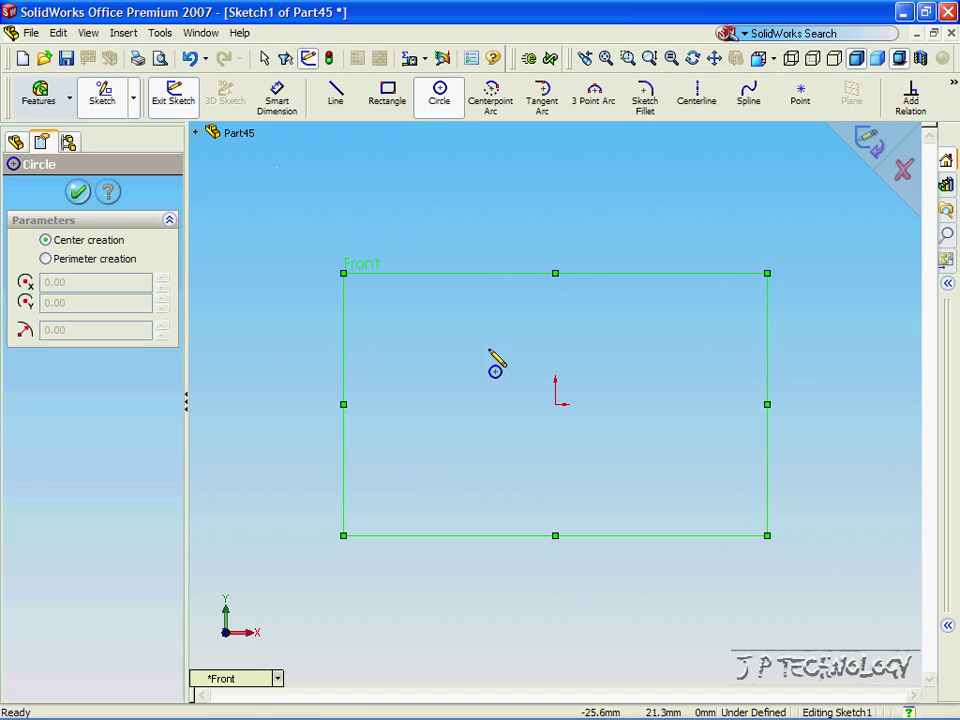
{"action": "left_click", "coordinate": [555, 404]}
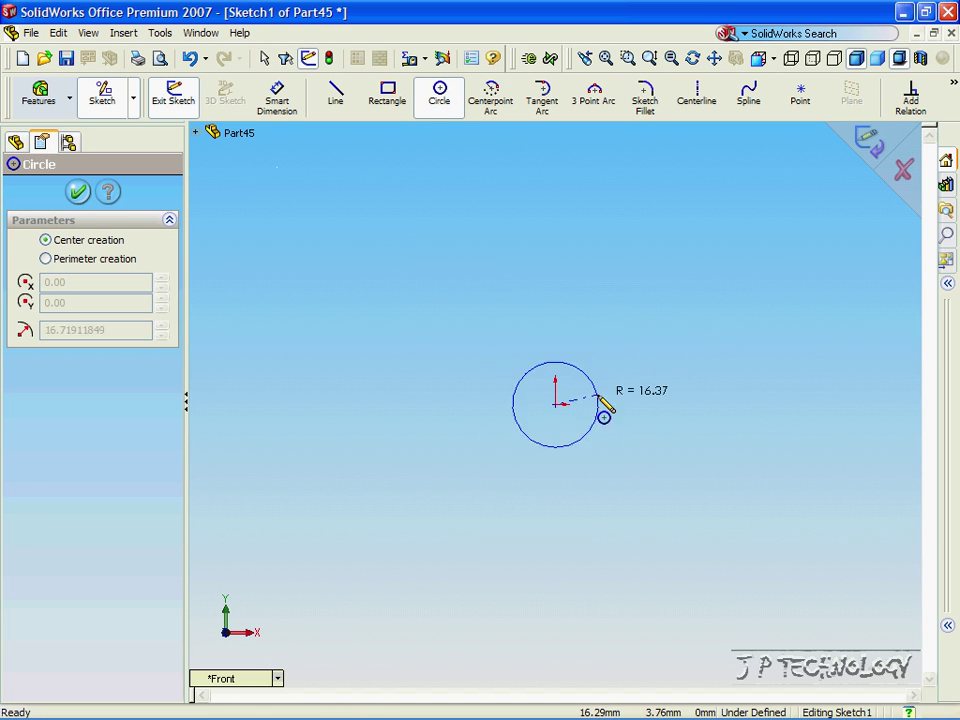
{"action": "left_click", "coordinate": [746, 410]}
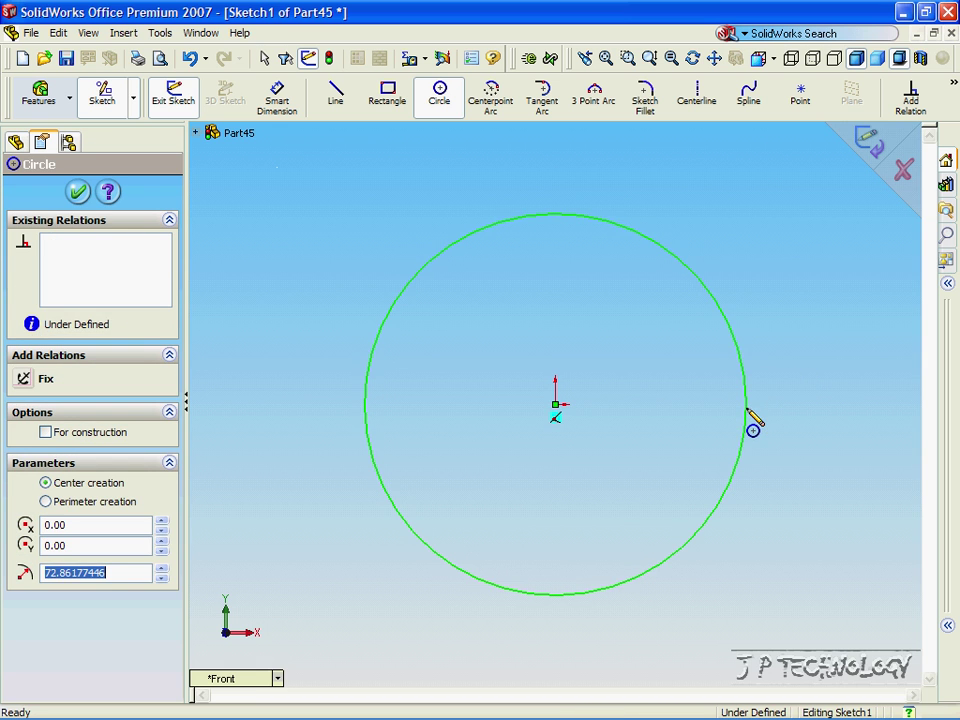
{"action": "type", "text": "50"}
{"action": "key", "text": "Return"}
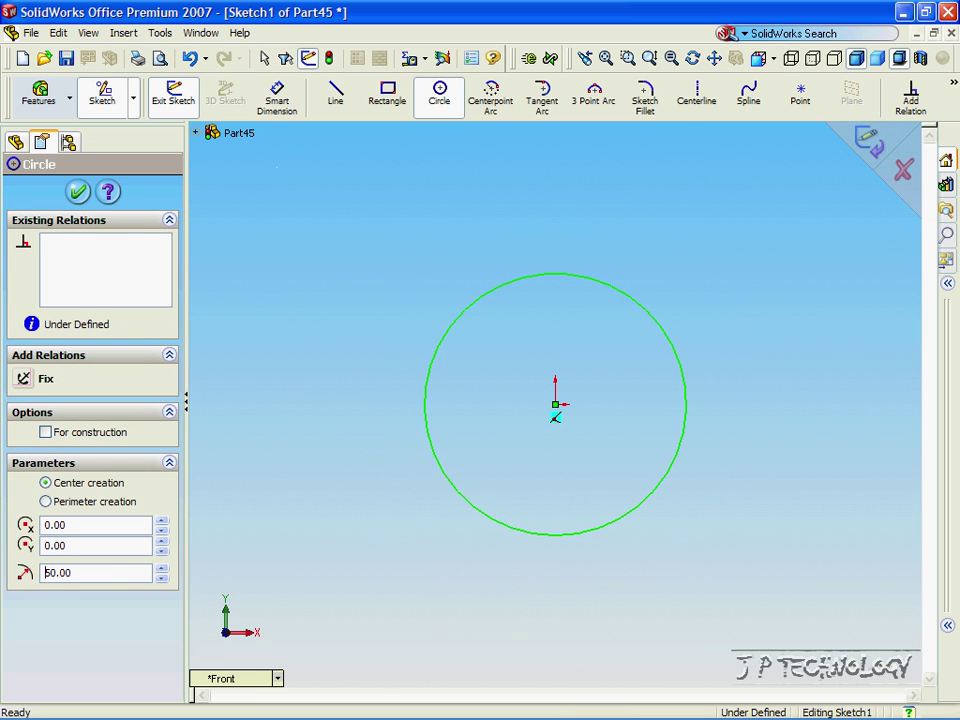
{"action": "left_click", "coordinate": [80, 193]}
- Extrude the circle 5 mm into a thin disc
{"action": "left_click", "coordinate": [40, 96]}
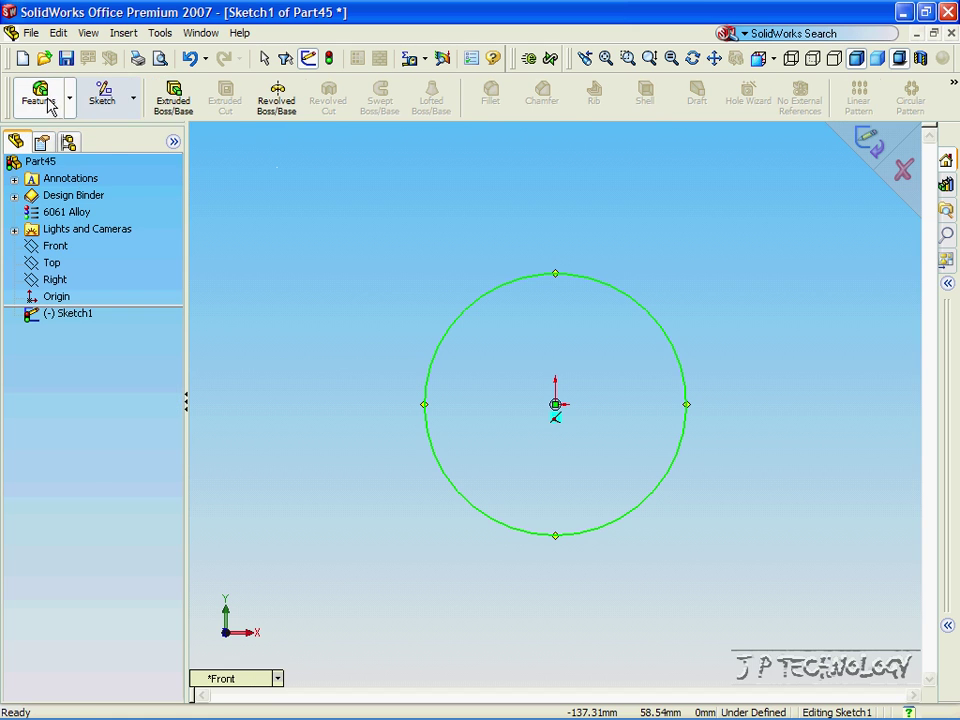
{"action": "left_click", "coordinate": [177, 98]}
{"action": "type", "text": "5"}
{"action": "key", "text": "Return"}
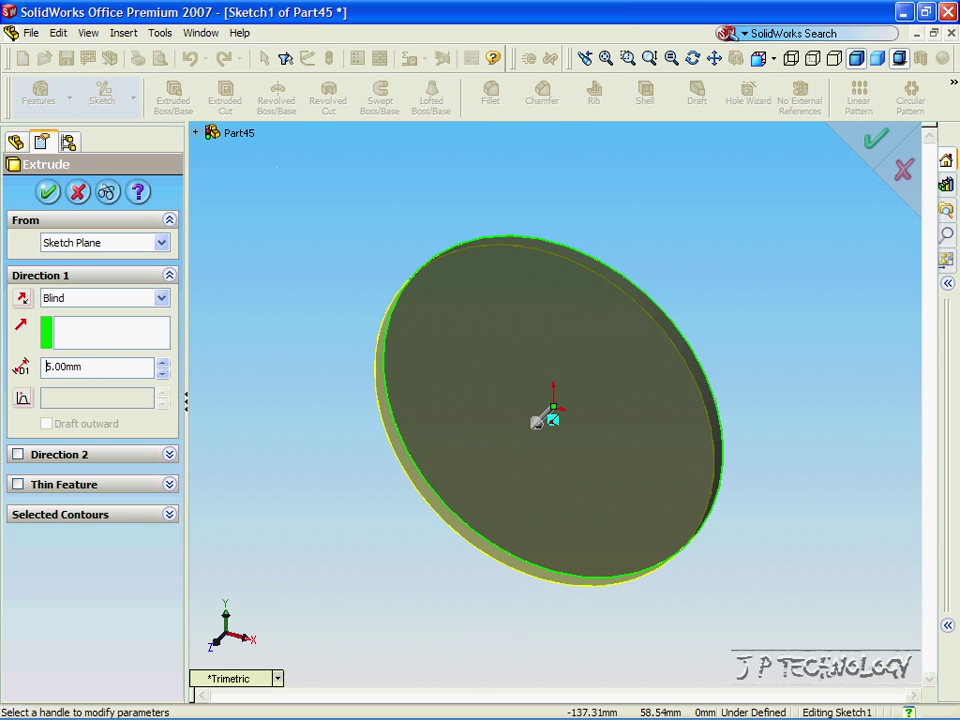
{"action": "left_click", "coordinate": [48, 192]}
{"action": "left_click", "coordinate": [229, 678]}
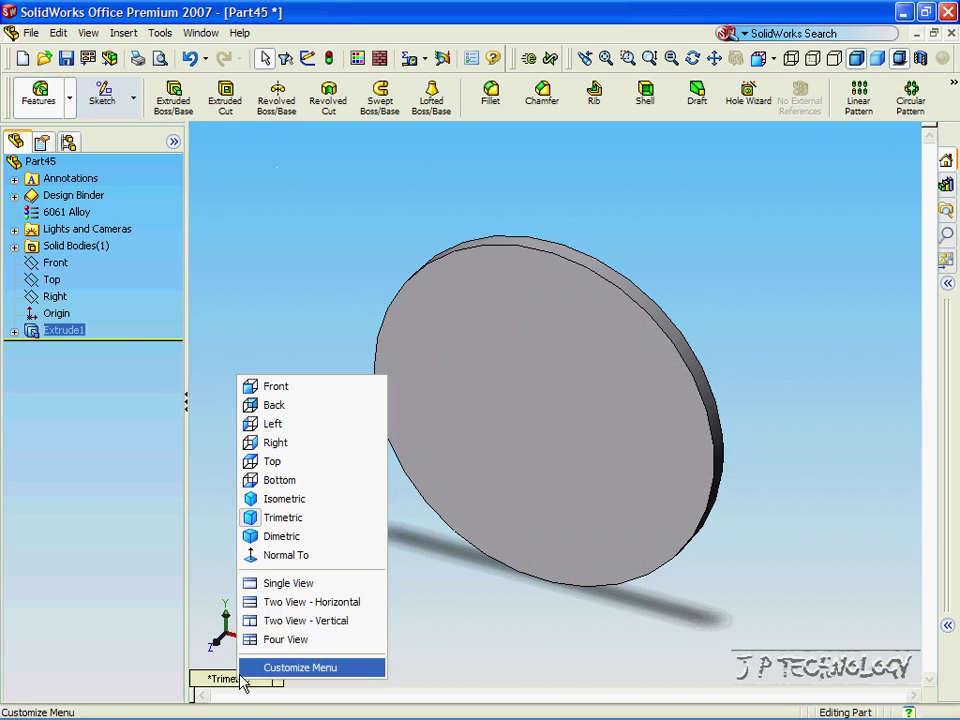
- In Front view, sketch a three-line wedge at the top rim of the disc's front face
{"action": "left_click", "coordinate": [303, 390]}
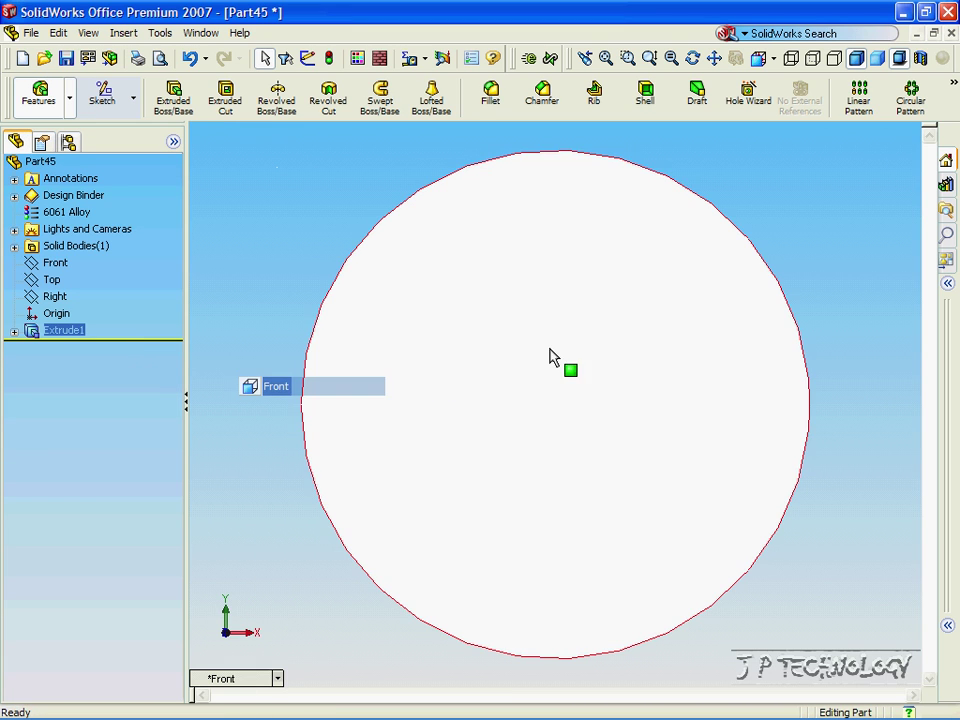
{"action": "left_click", "coordinate": [506, 264]}
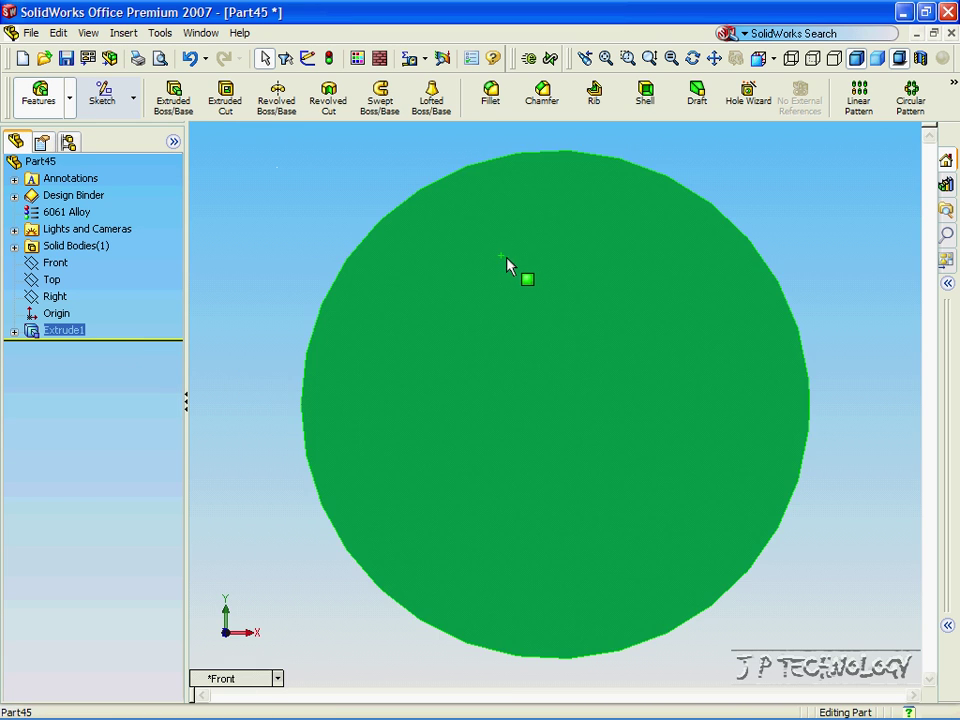
{"action": "left_click", "coordinate": [108, 105]}
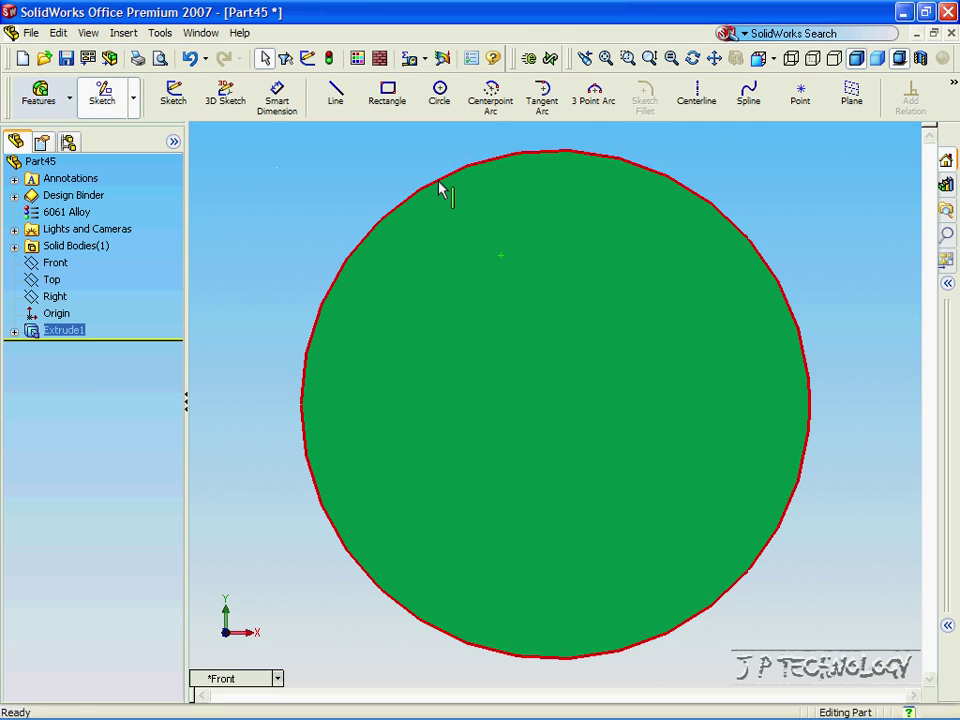
{"action": "left_click", "coordinate": [340, 101]}
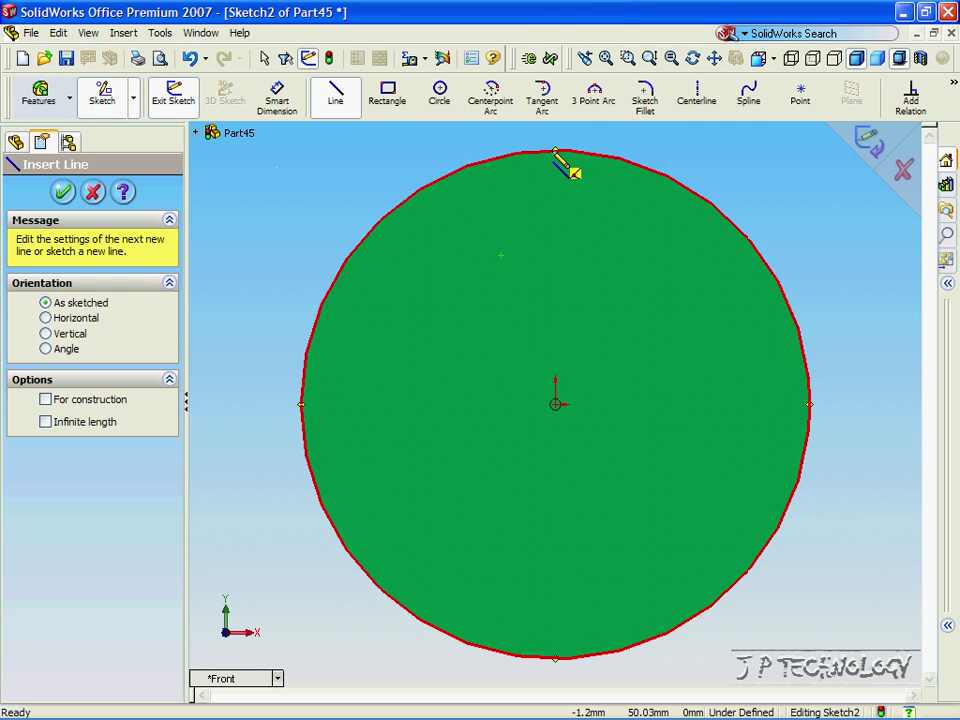
{"action": "left_click", "coordinate": [556, 151]}
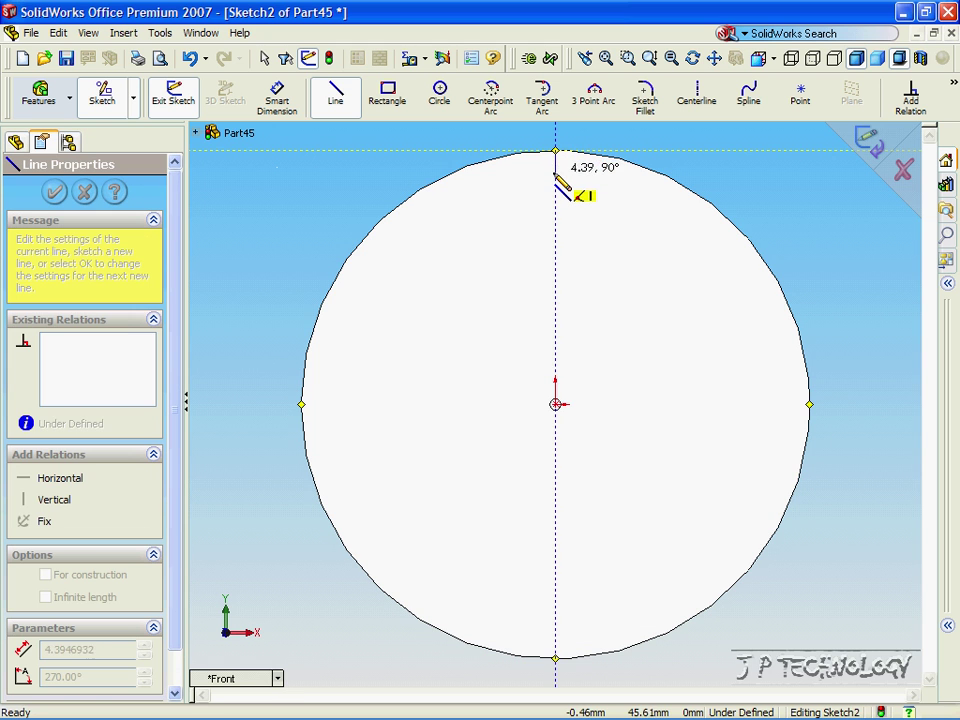
{"action": "left_click", "coordinate": [556, 179]}
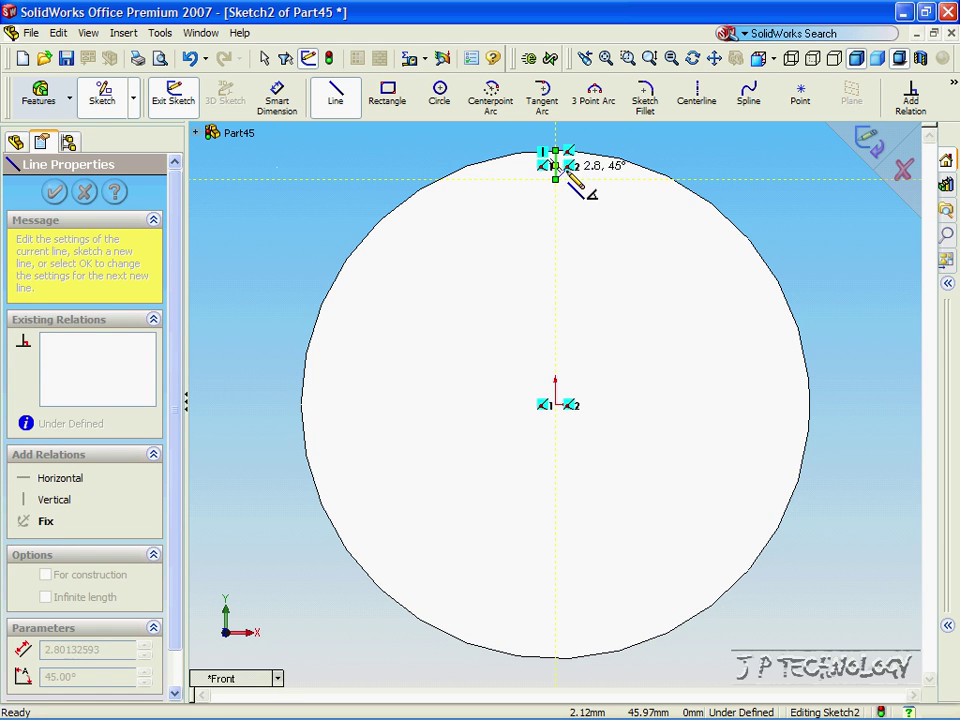
{"action": "double_click", "coordinate": [627, 137]}
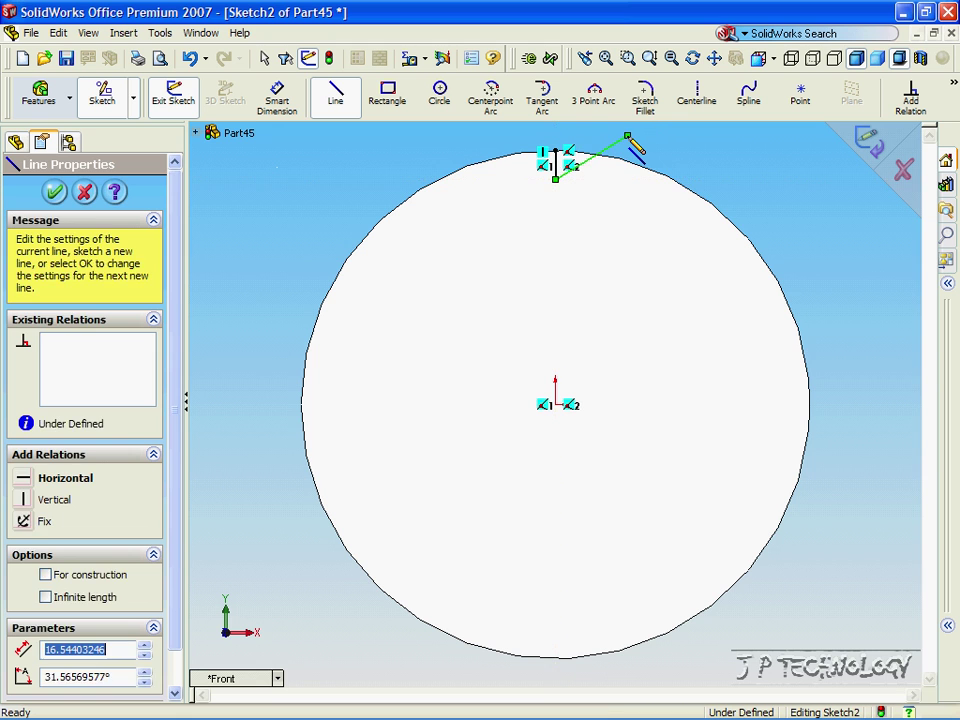
{"action": "left_click", "coordinate": [628, 137]}
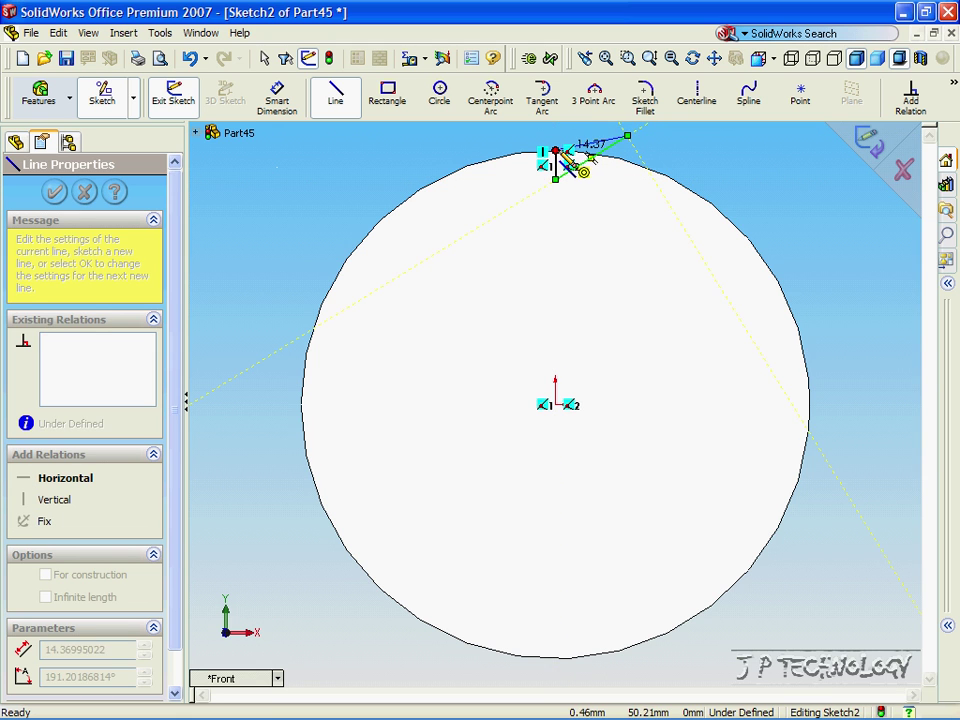
{"action": "double_click", "coordinate": [562, 156]}
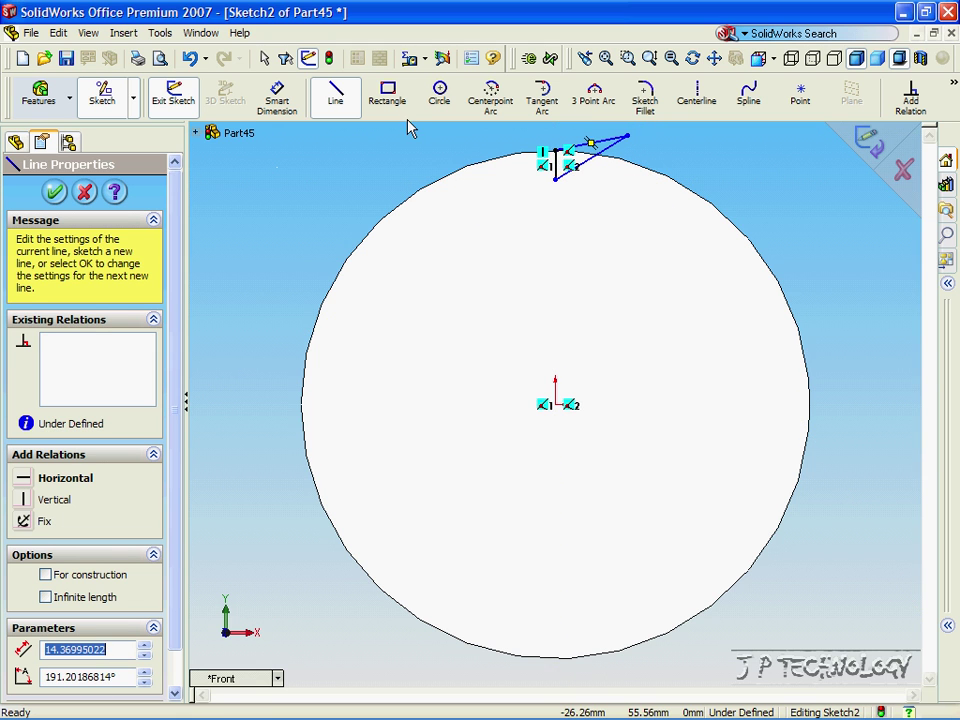
- Extrude-cut the wedge through the disc and return to the front view
{"action": "left_click", "coordinate": [40, 100]}
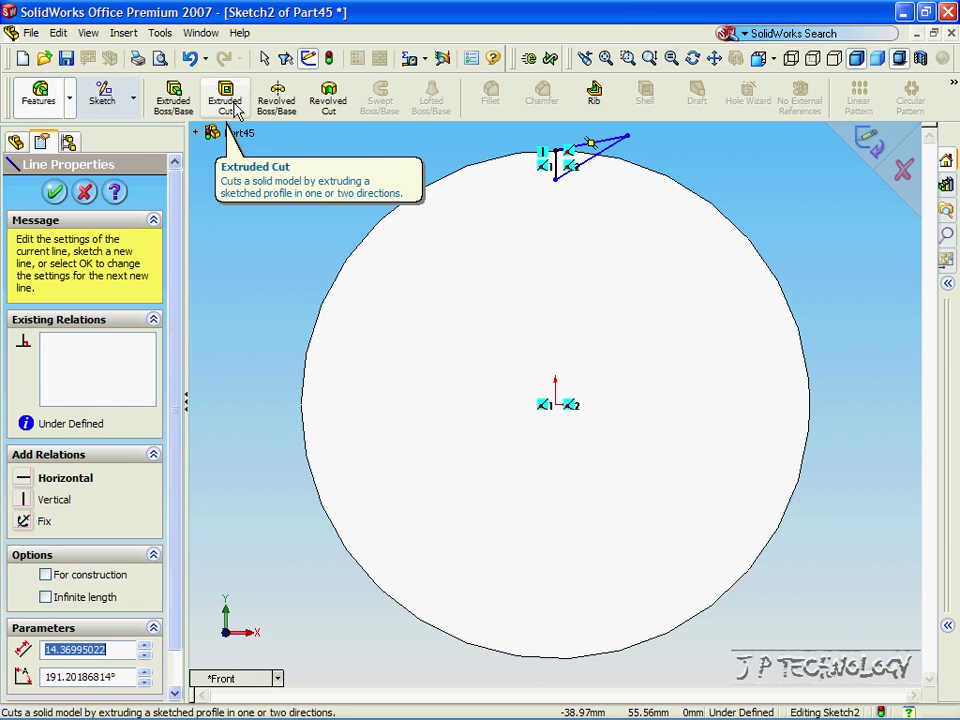
{"action": "left_click", "coordinate": [237, 110]}
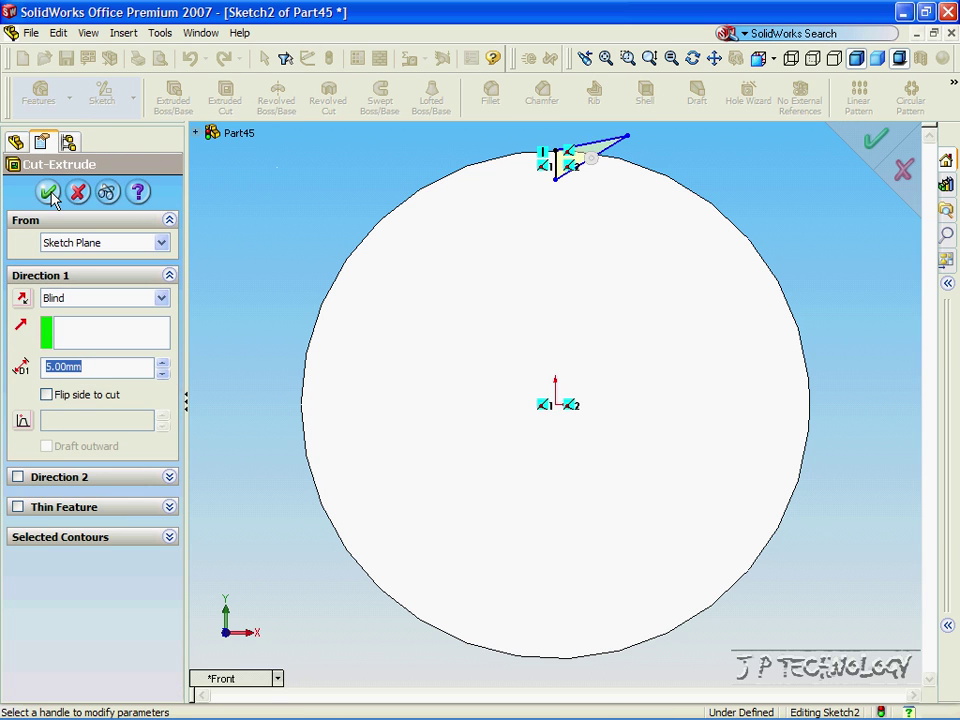
{"action": "left_click", "coordinate": [49, 193]}
{"action": "middle_click_drag", "start_coordinate": [215, 214], "coordinate": [250, 218]}
{"action": "key", "text": "ctrl+1"}
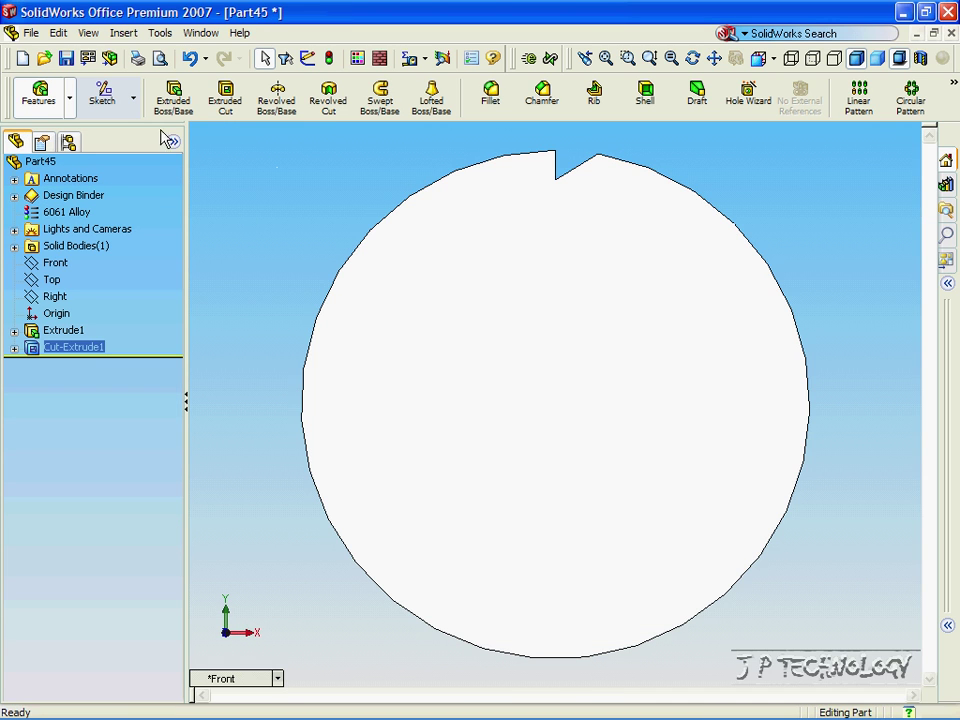
- Show temporary axes and set up a circular pattern of the notch cut about the centre axis
{"action": "left_click", "coordinate": [88, 33]}
{"action": "left_click", "coordinate": [148, 207]}
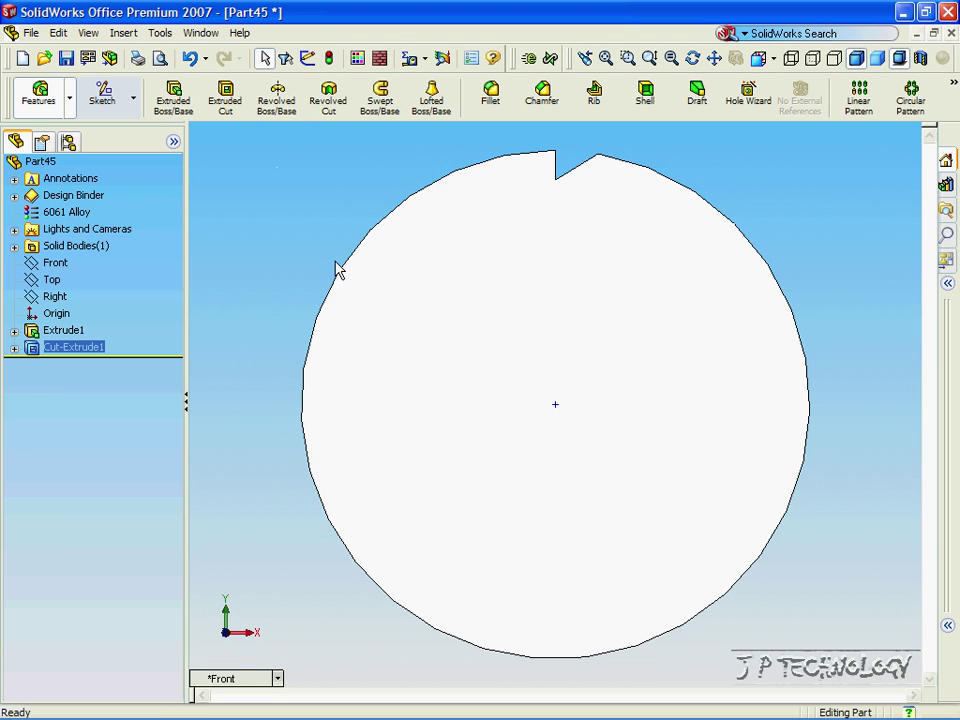
{"action": "key", "text": "ctrl+shift+z"}
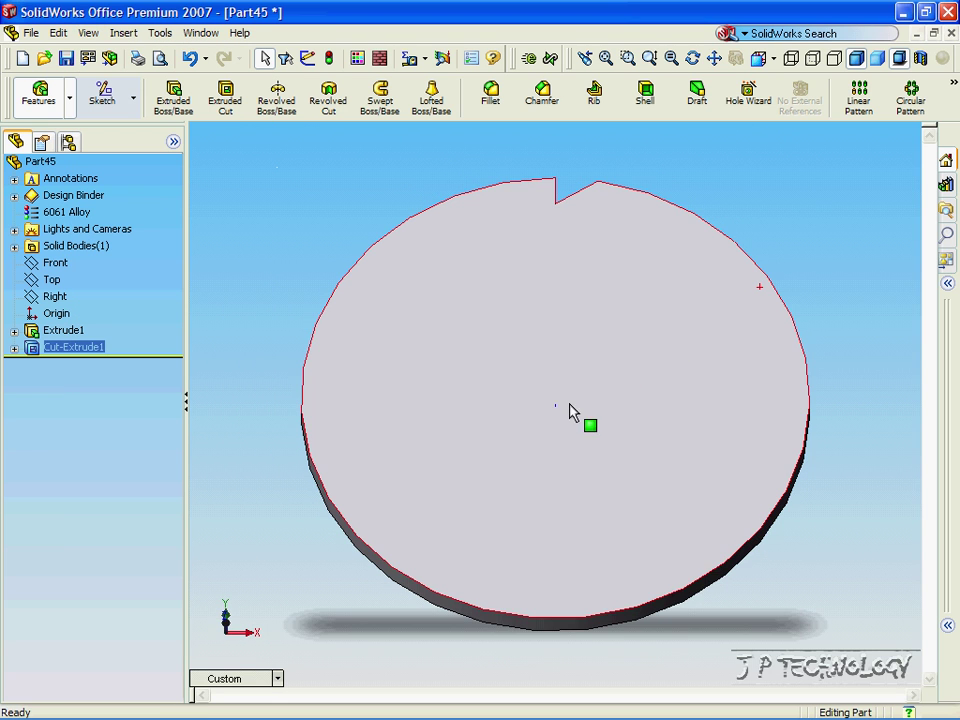
{"action": "left_click", "coordinate": [858, 243]}
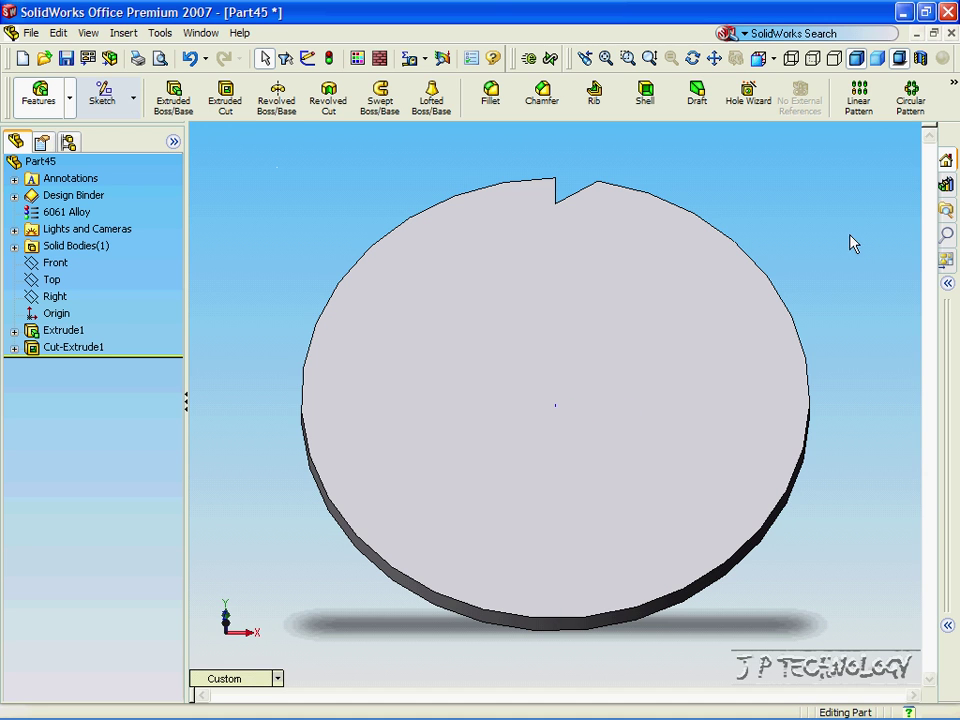
{"action": "left_click", "coordinate": [910, 97]}
{"action": "scroll", "coordinate": [552, 410], "scroll_direction": "down", "scroll_amount": 5}
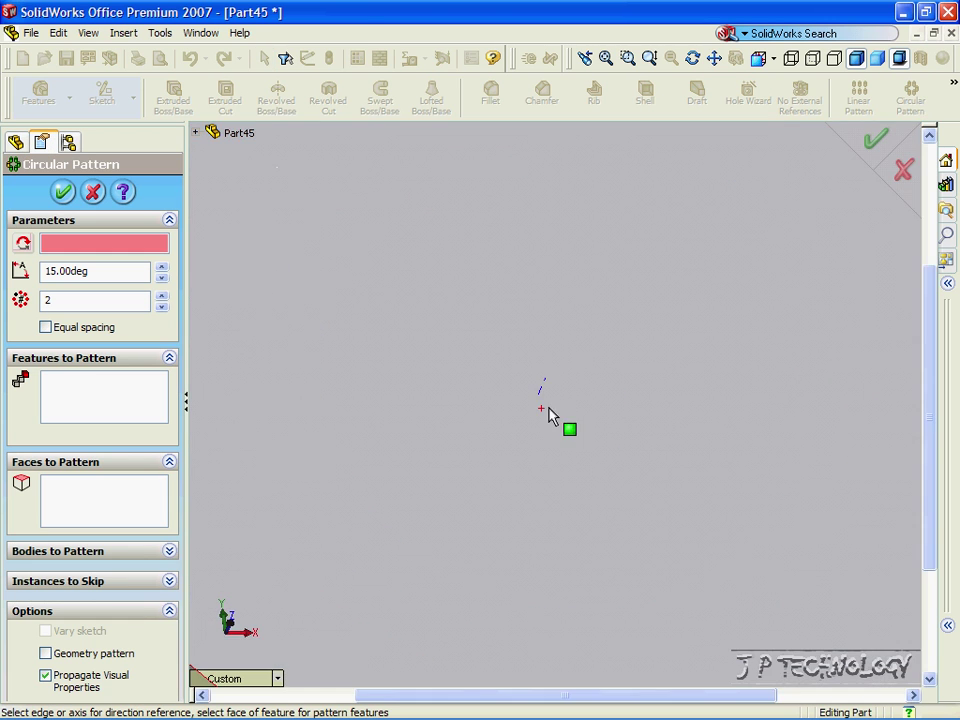
{"action": "left_click", "coordinate": [541, 398]}
{"action": "scroll", "coordinate": [541, 398], "scroll_direction": "up", "scroll_amount": 5}
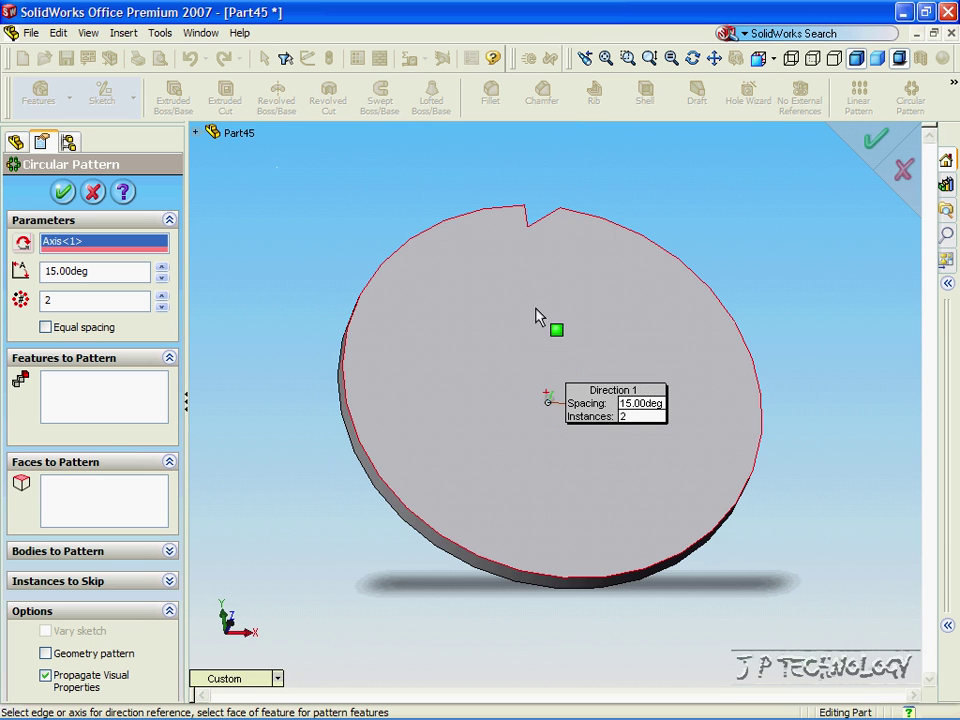
{"action": "left_click", "coordinate": [77, 406]}
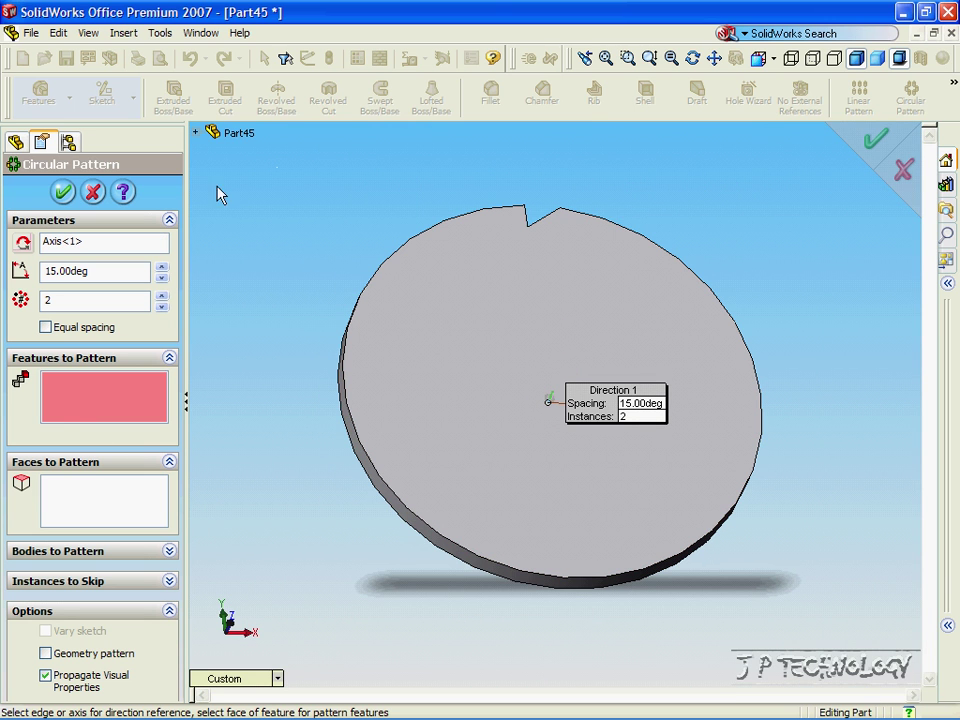
{"action": "left_click", "coordinate": [196, 133]}
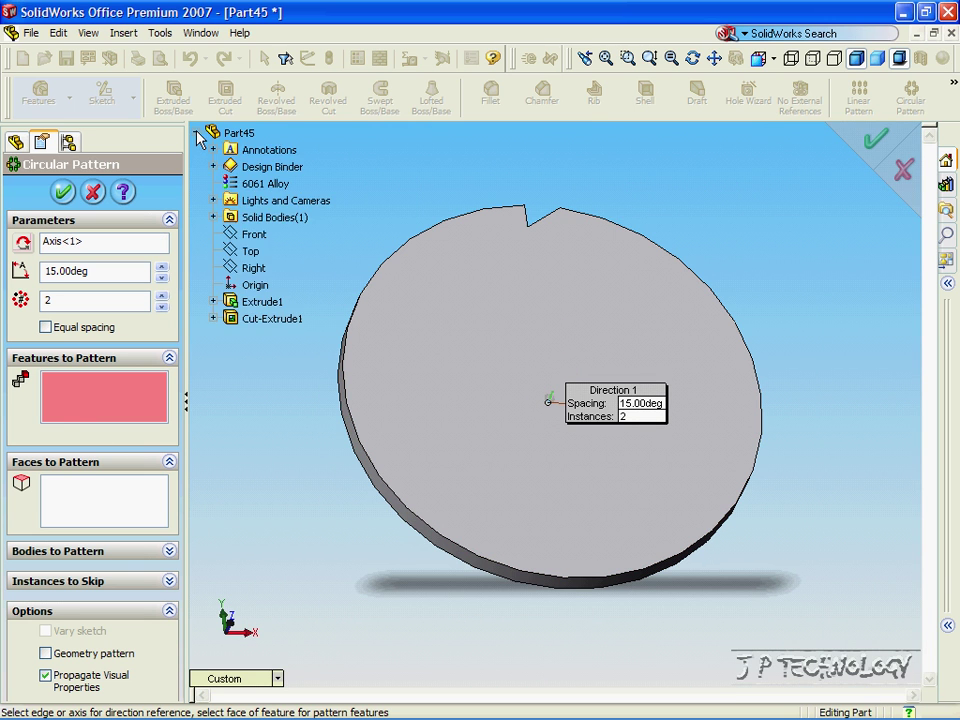
{"action": "left_click", "coordinate": [260, 319]}
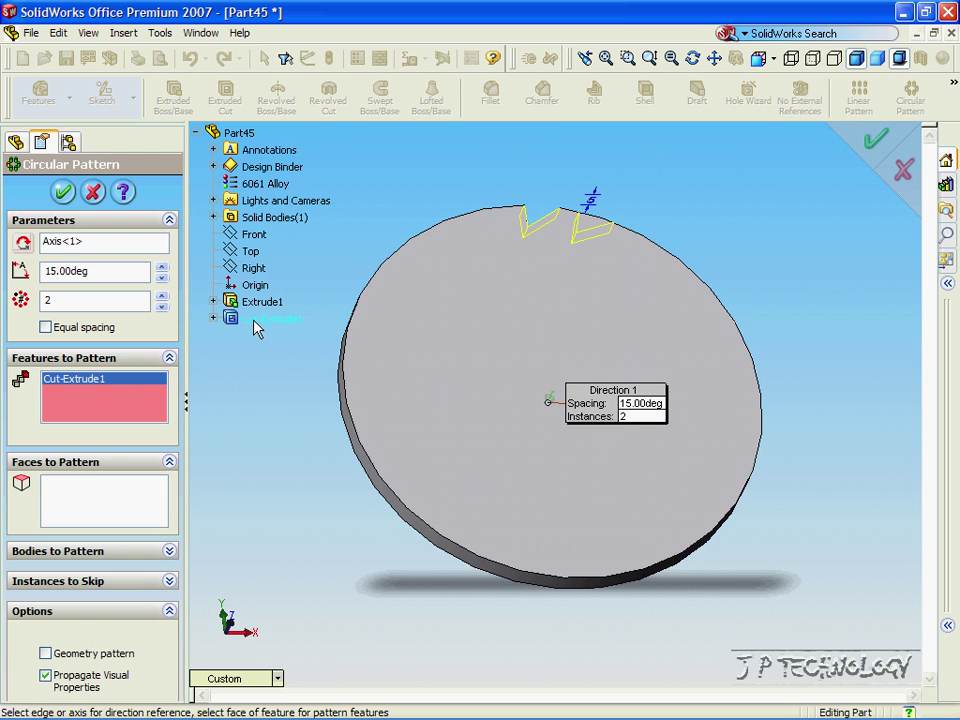
{"action": "middle_click_drag", "start_coordinate": [278, 400], "coordinate": [284, 393]}
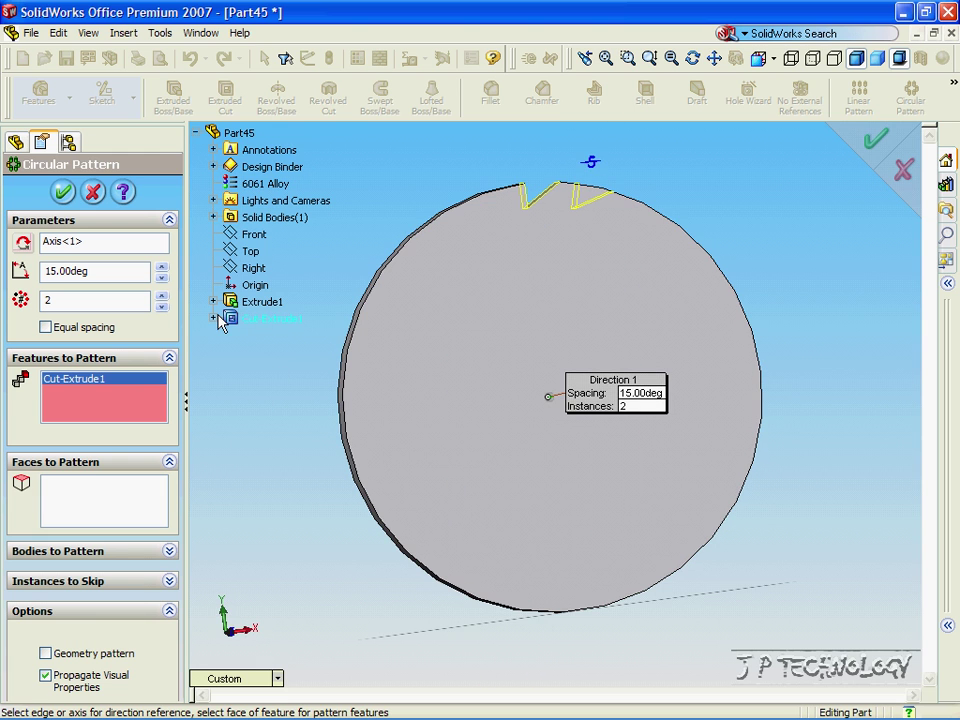
- Set the pattern to 10.00deg spacing and 36 instances and apply it
{"action": "left_click", "coordinate": [162, 295]}
{"action": "left_click_drag", "start_coordinate": [162, 297], "coordinate": [162, 297]}
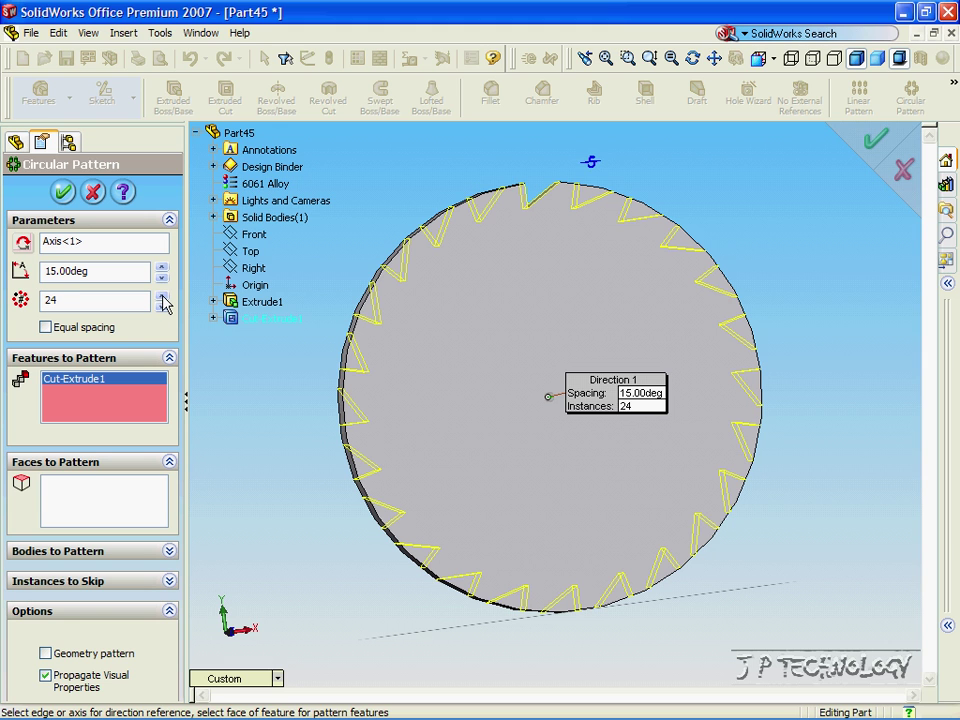
{"action": "left_click", "coordinate": [162, 268]}
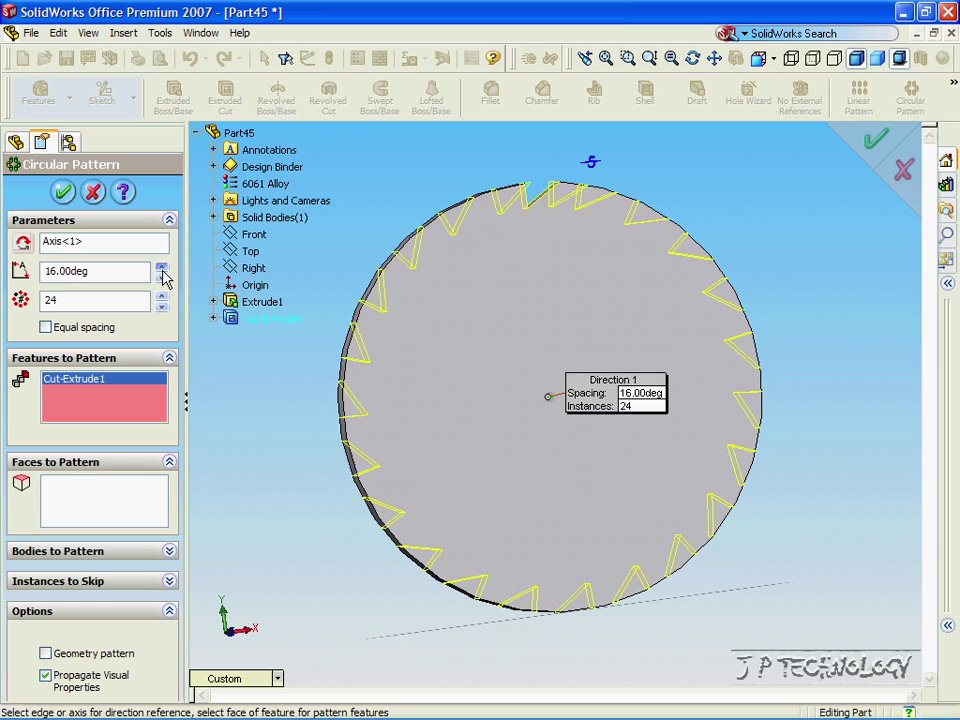
{"action": "left_click", "coordinate": [163, 280]}
{"action": "left_click", "coordinate": [163, 280]}
{"action": "left_click", "coordinate": [163, 280]}
{"action": "left_click", "coordinate": [163, 280]}
{"action": "left_click", "coordinate": [163, 280]}
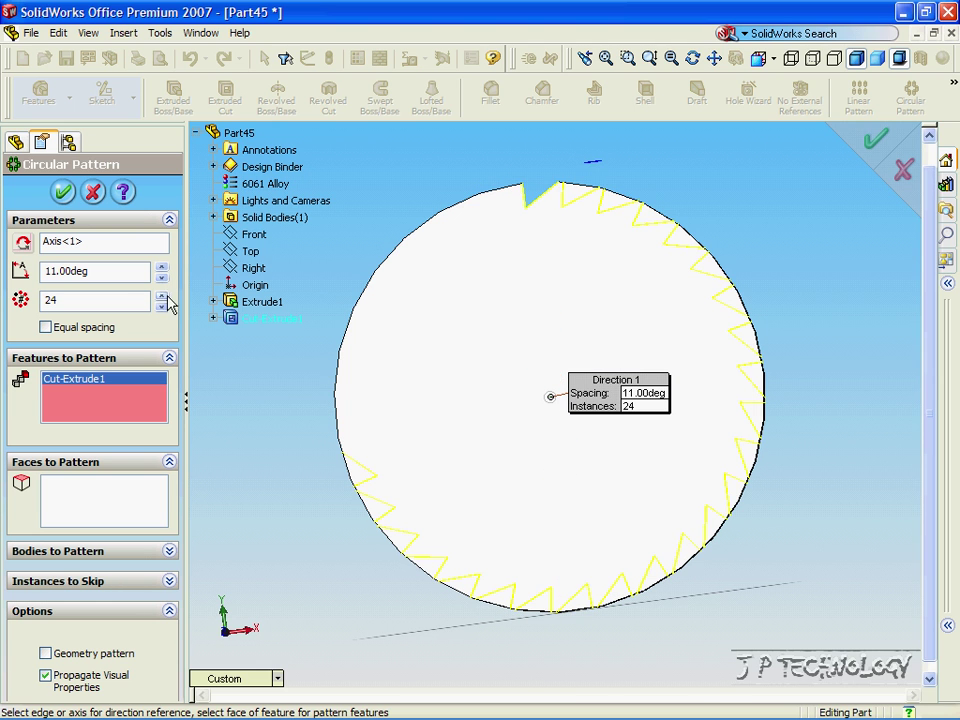
{"action": "left_click", "coordinate": [162, 279]}
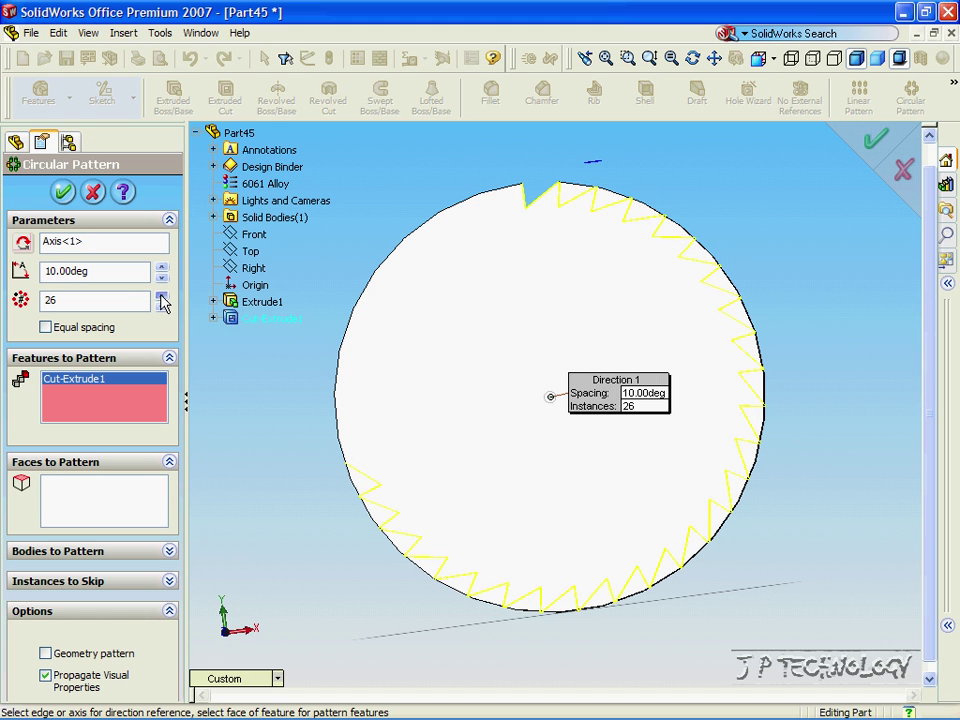
{"action": "left_click", "coordinate": [162, 296]}
{"action": "left_click", "coordinate": [162, 296]}
{"action": "left_click", "coordinate": [162, 296]}
{"action": "left_click", "coordinate": [162, 296]}
{"action": "left_click", "coordinate": [162, 296]}
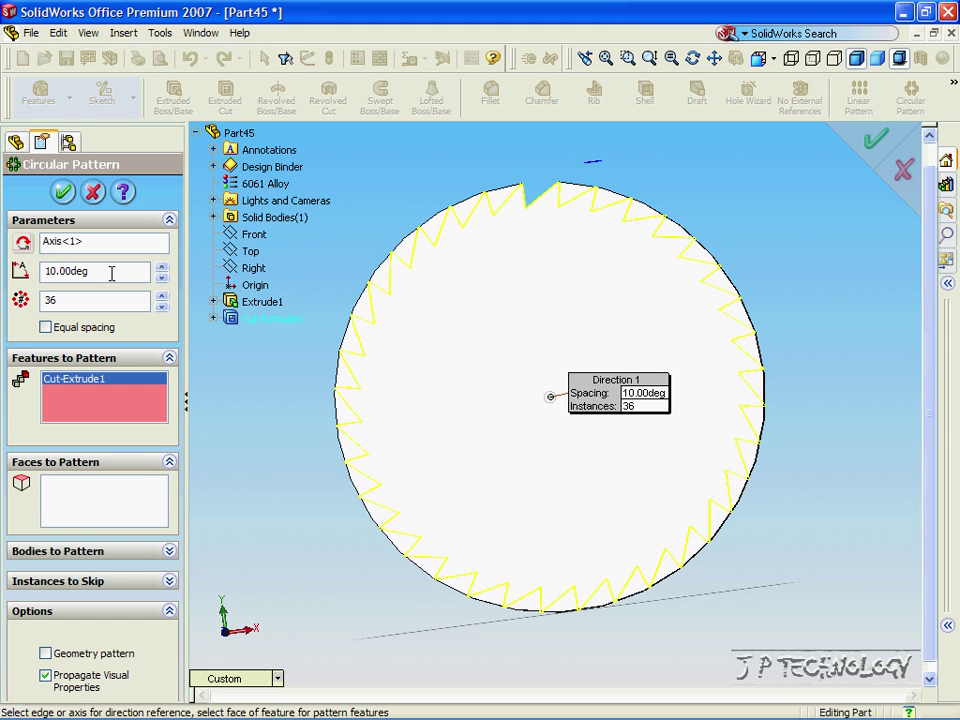
{"action": "left_click_drag", "start_coordinate": [113, 272], "coordinate": [45, 273]}
{"action": "key", "text": "Tab"}
{"action": "left_click", "coordinate": [63, 192]}
- Rotate the view back and forth to inspect the toothed wheel
{"action": "left_click", "coordinate": [246, 314]}
{"action": "key", "text": "Left"}
{"action": "key", "text": "Right"}
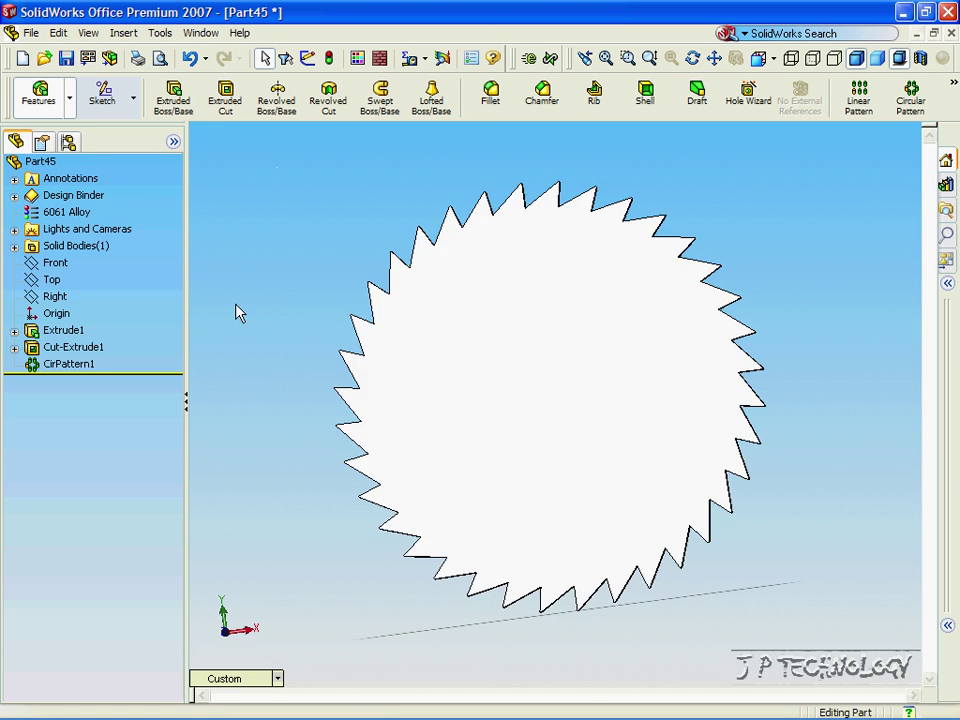
{"action": "key", "text": "Left"}
{"action": "key", "text": "Left"}
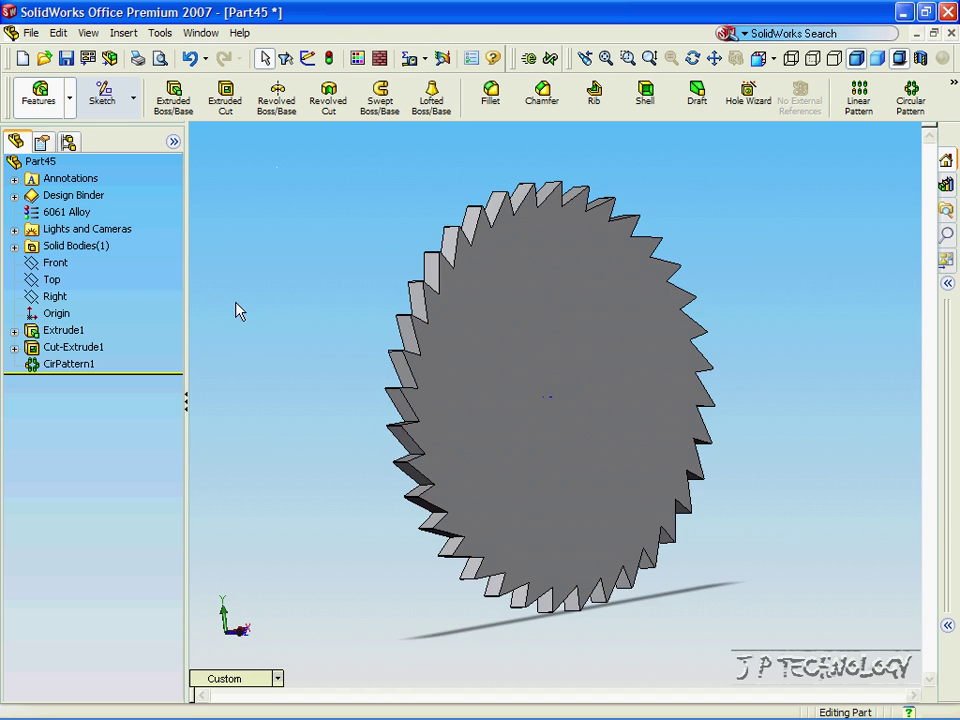
{"action": "key", "text": "Right"}
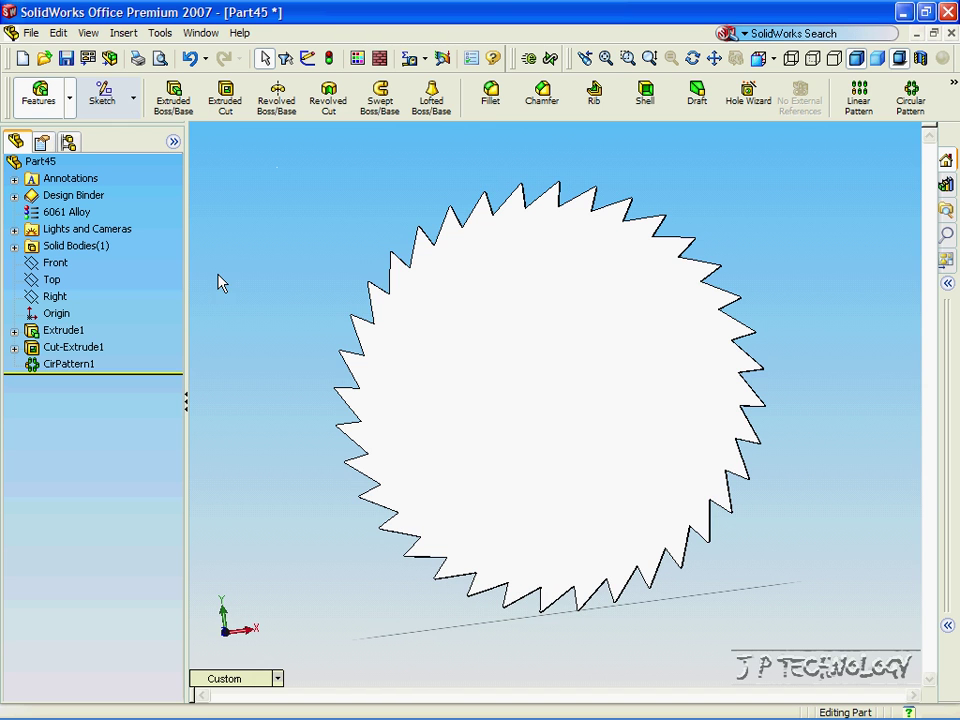
{"action": "left_click", "coordinate": [31, 33]}
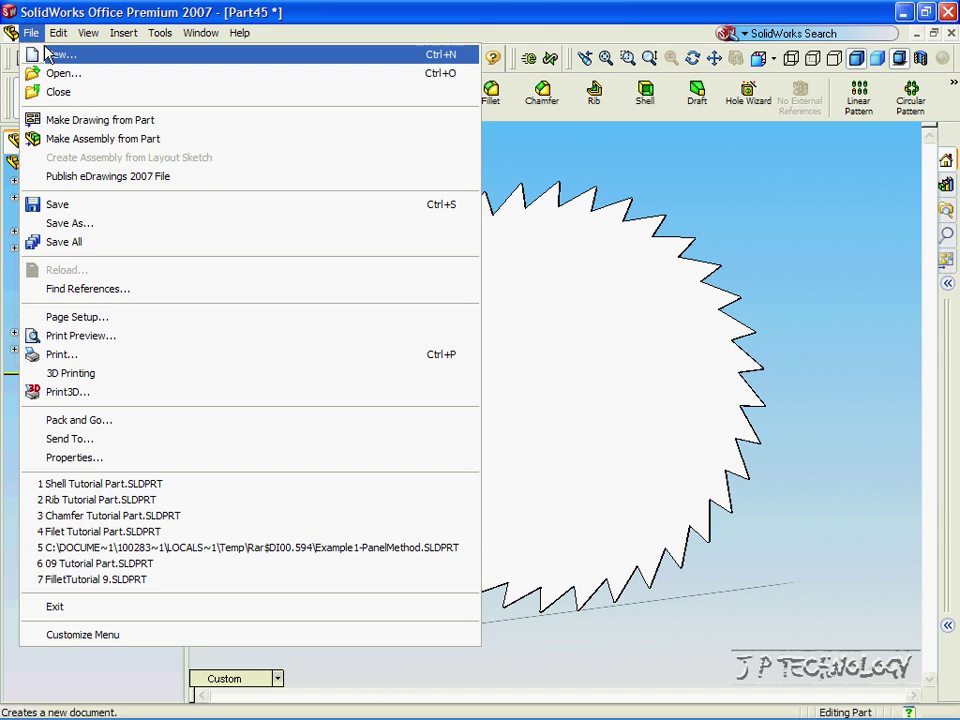
- Start a new part from the template and draw a radius-50 circle at the Front plane origin
{"action": "left_click", "coordinate": [52, 58]}
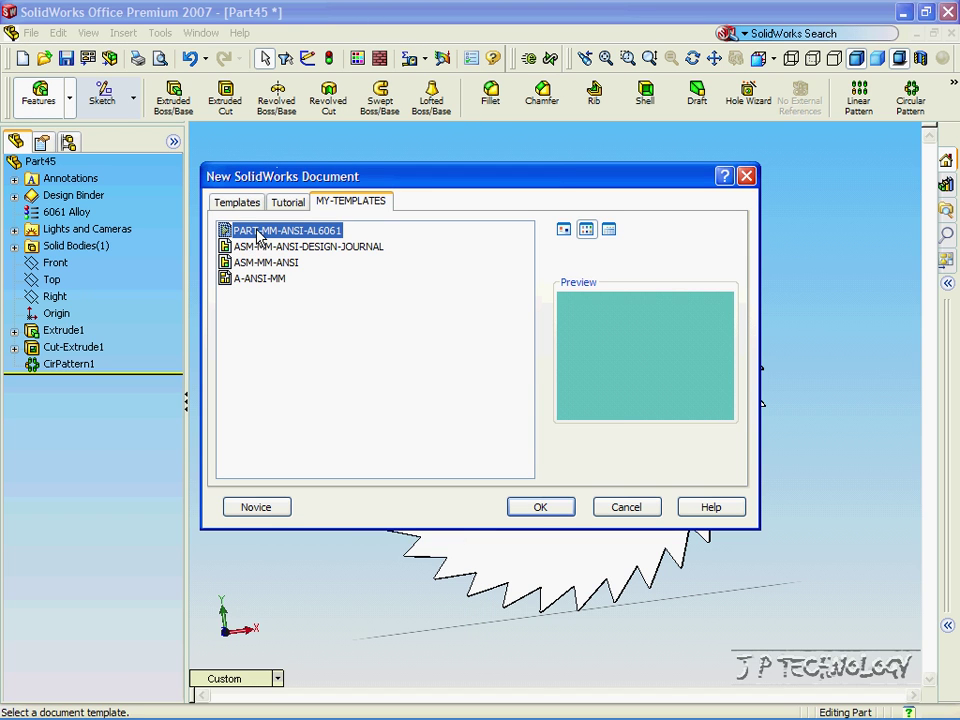
{"action": "left_click", "coordinate": [542, 508]}
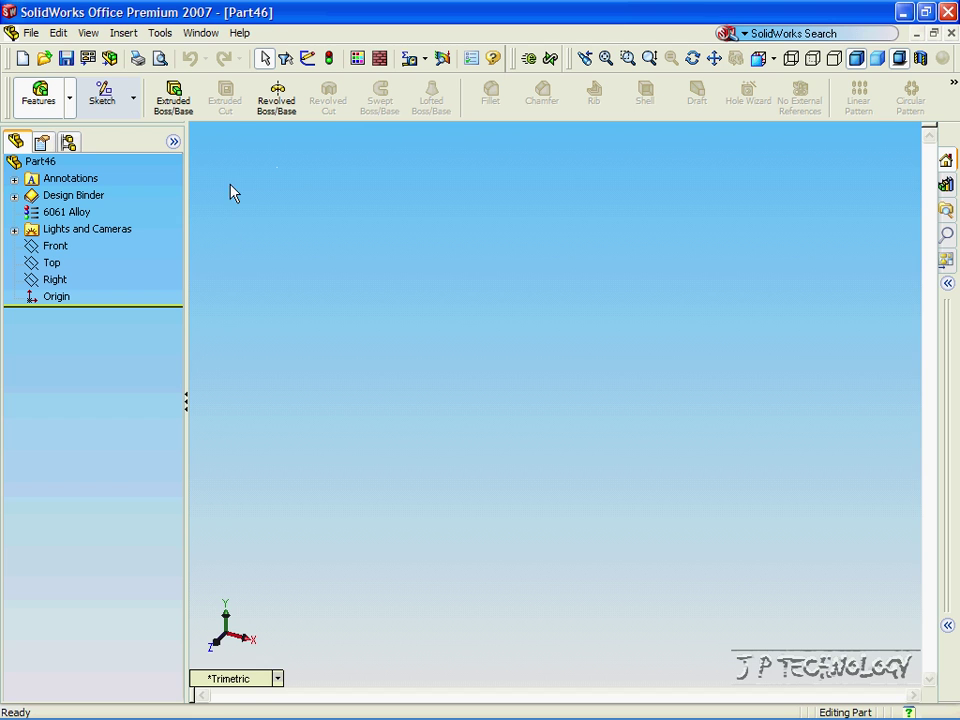
{"action": "left_click", "coordinate": [130, 104]}
{"action": "left_click", "coordinate": [442, 100]}
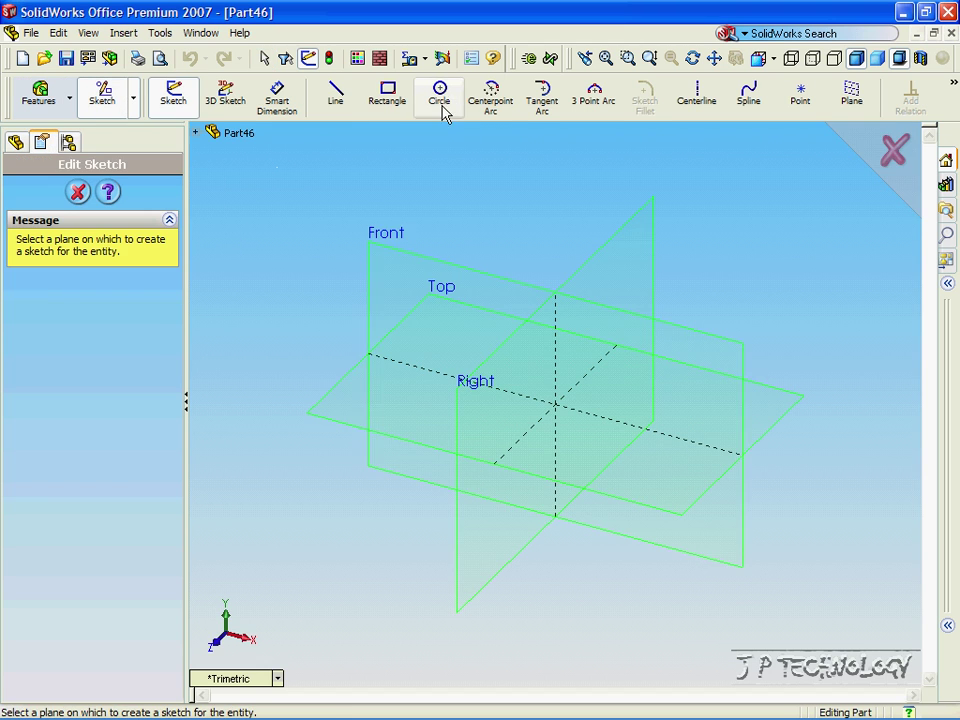
{"action": "left_click", "coordinate": [393, 247]}
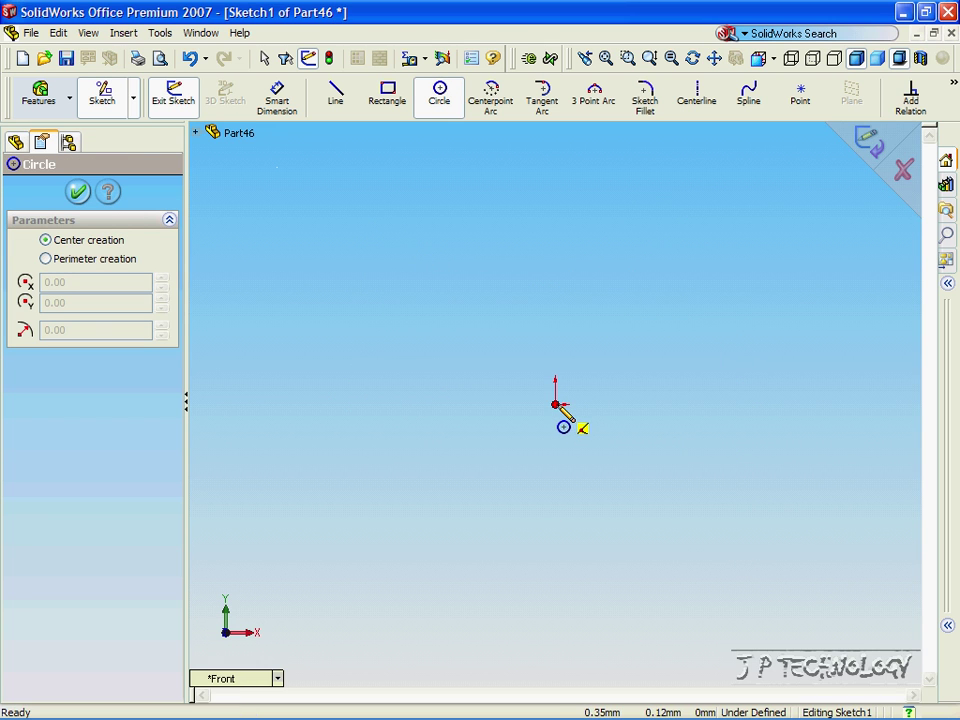
{"action": "left_click", "coordinate": [557, 406]}
{"action": "left_click", "coordinate": [749, 408]}
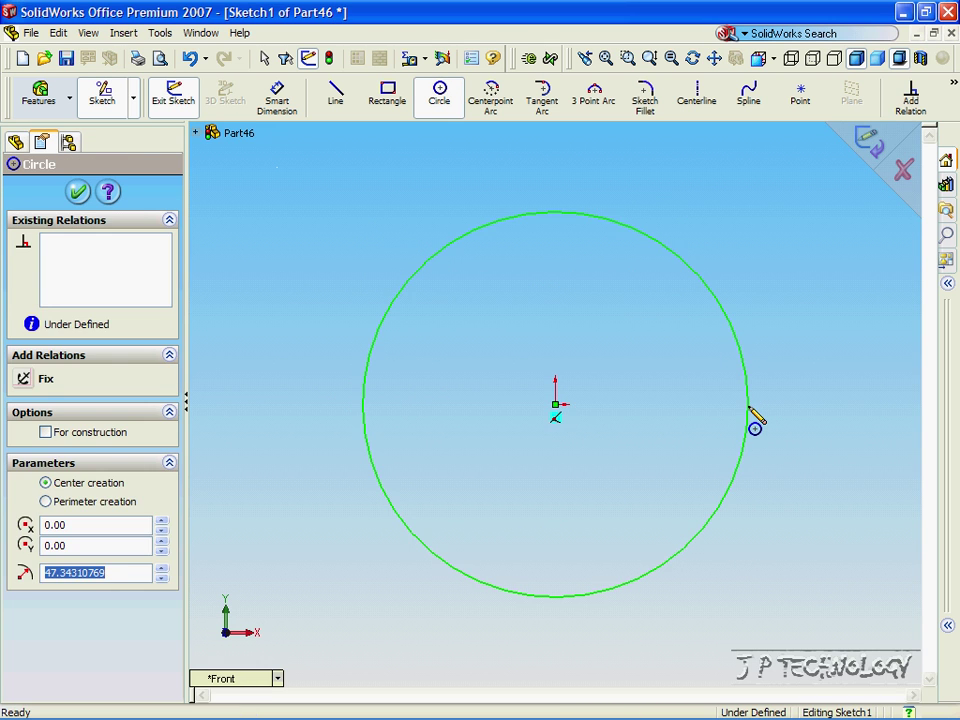
{"action": "type", "text": "50"}
{"action": "key", "text": "Return"}
{"action": "left_click", "coordinate": [78, 191]}
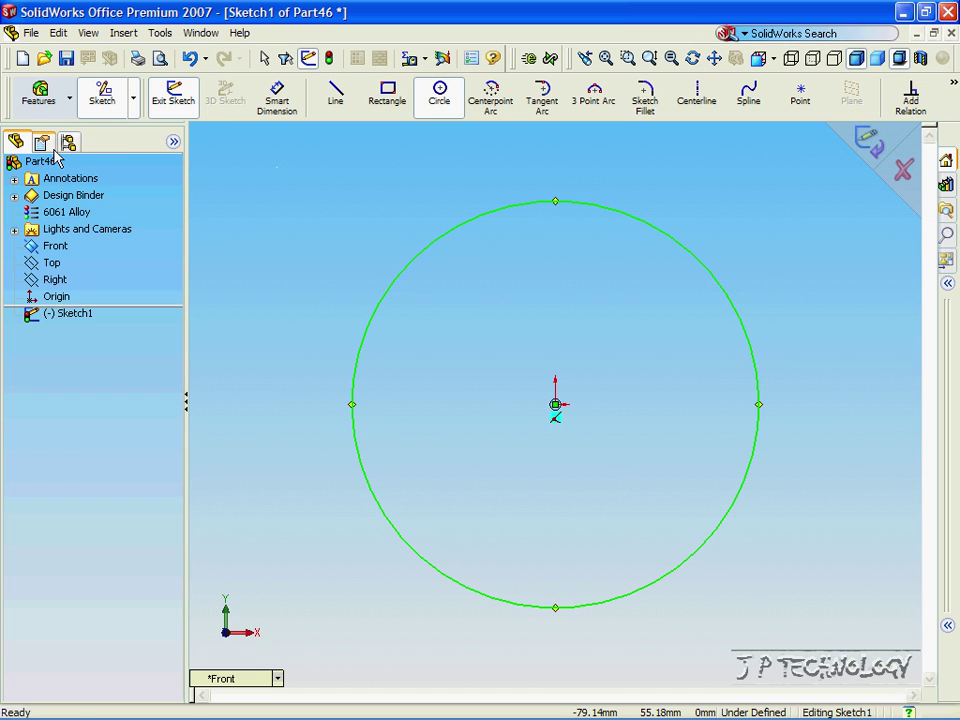
{"action": "left_click", "coordinate": [43, 97]}
- Extrude the radius-50 circle 10.00 mm blind into a solid disc and view it from the Front
{"action": "left_click", "coordinate": [172, 98]}
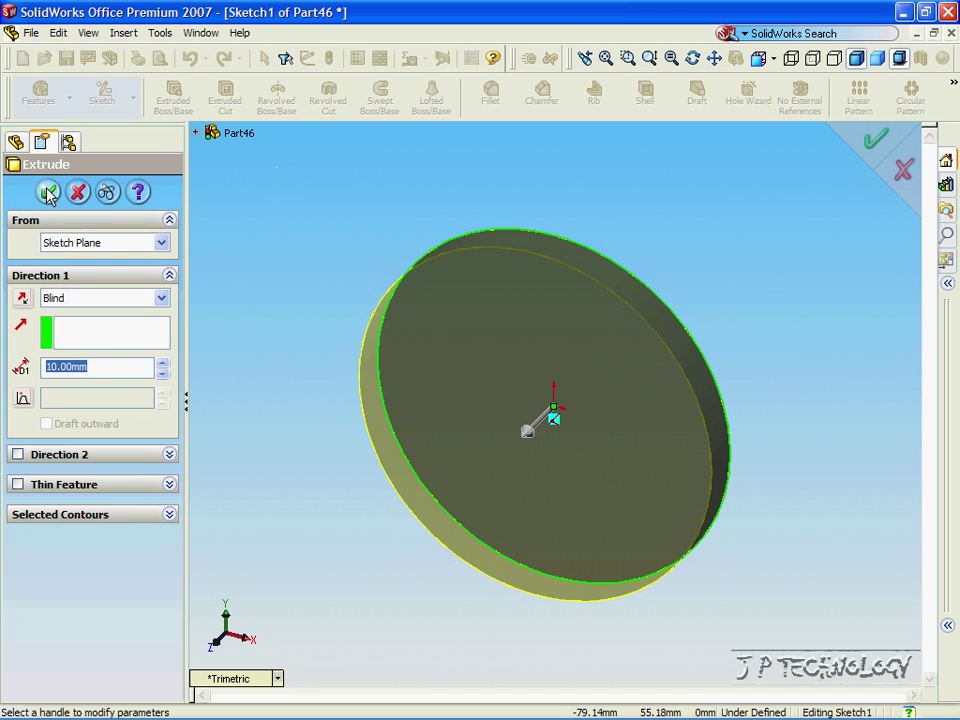
{"action": "left_click", "coordinate": [48, 192]}
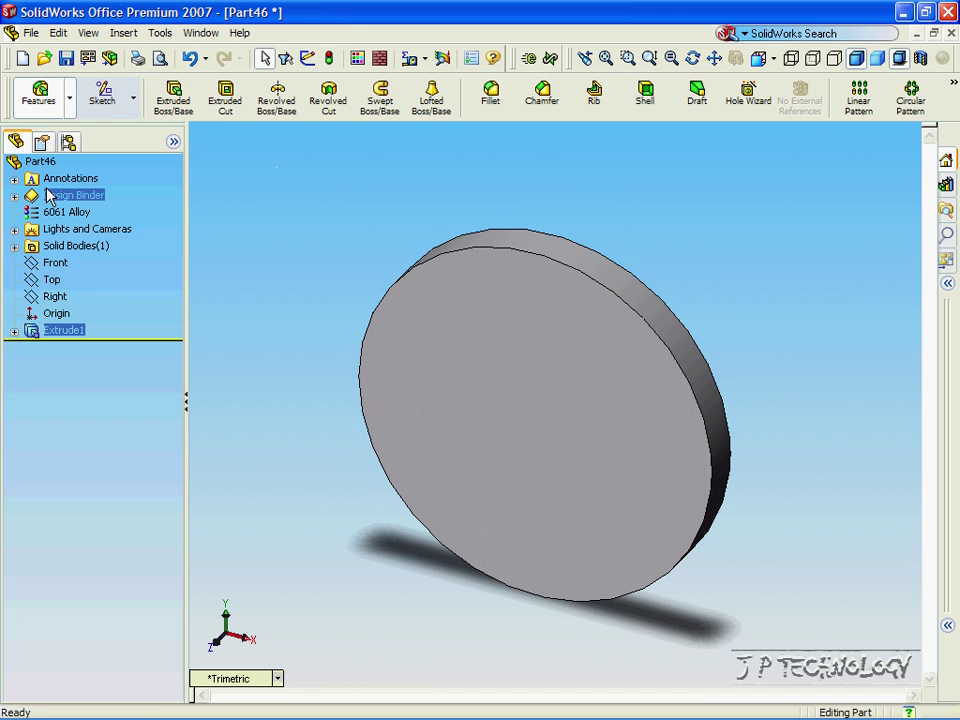
{"action": "left_click", "coordinate": [250, 679]}
{"action": "left_click", "coordinate": [319, 389]}
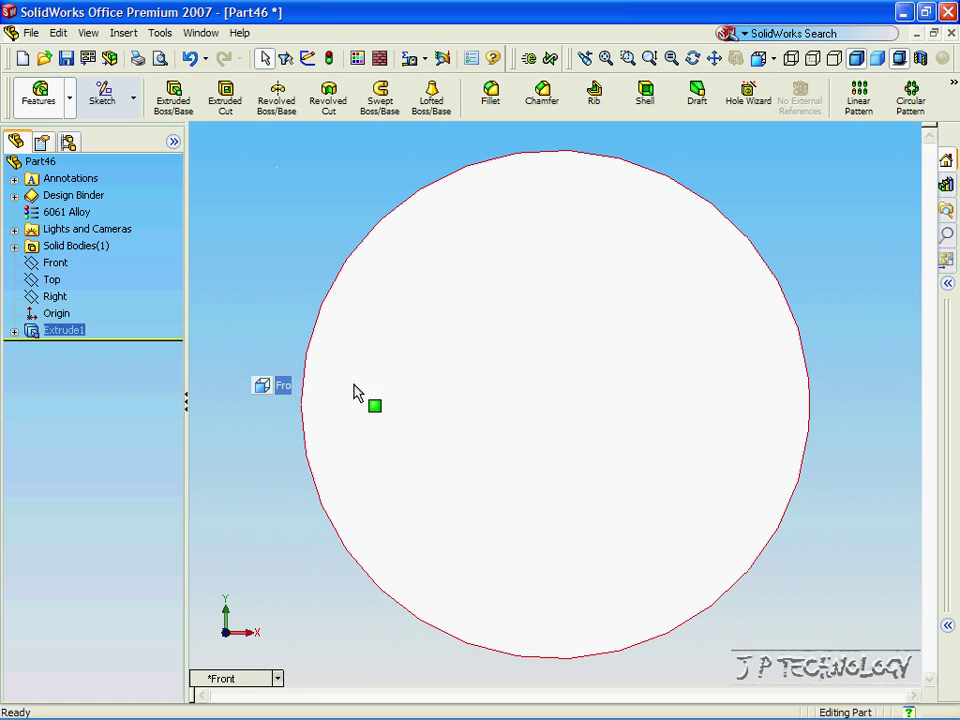
{"action": "left_click", "coordinate": [494, 256]}
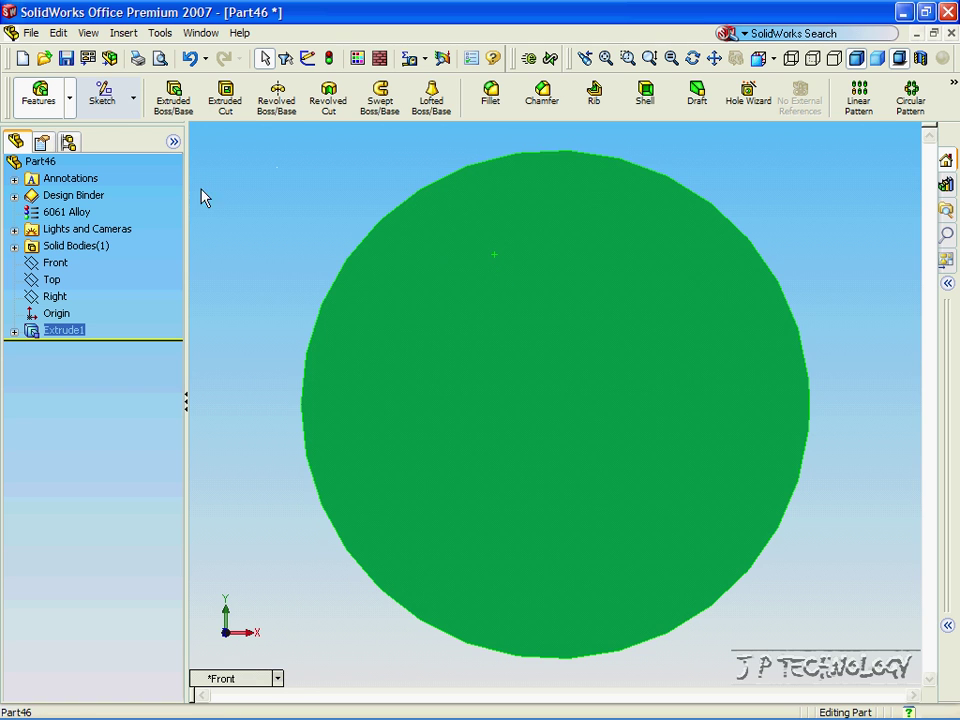
- On the disc's front face, draw two origin-centred circles of radius 50 and radius 40
{"action": "left_click", "coordinate": [135, 101]}
{"action": "left_click", "coordinate": [103, 95]}
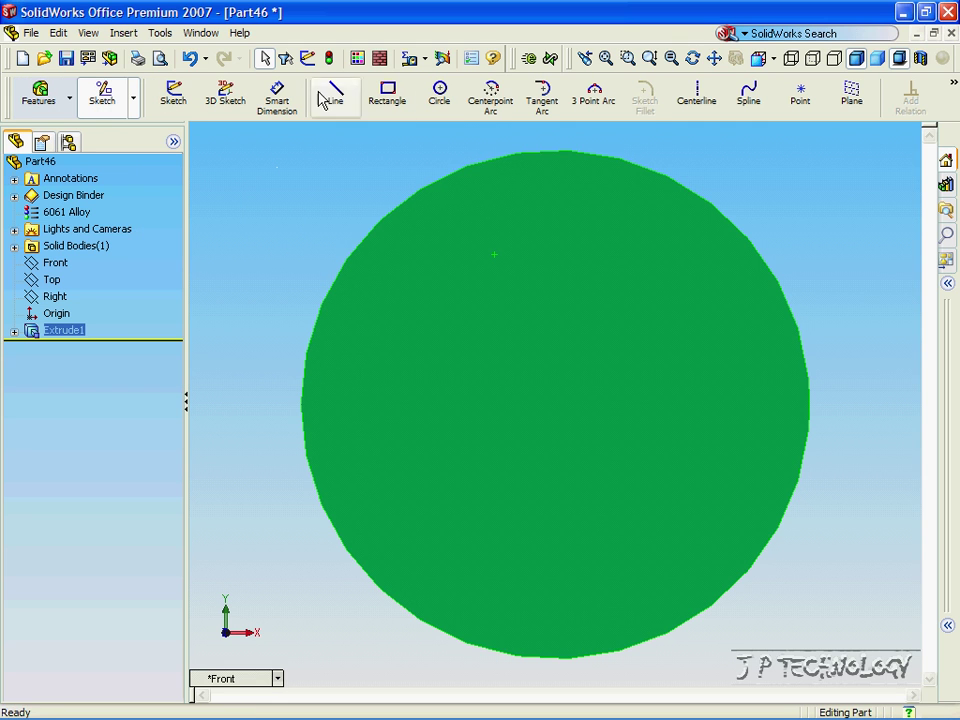
{"action": "left_click", "coordinate": [439, 92]}
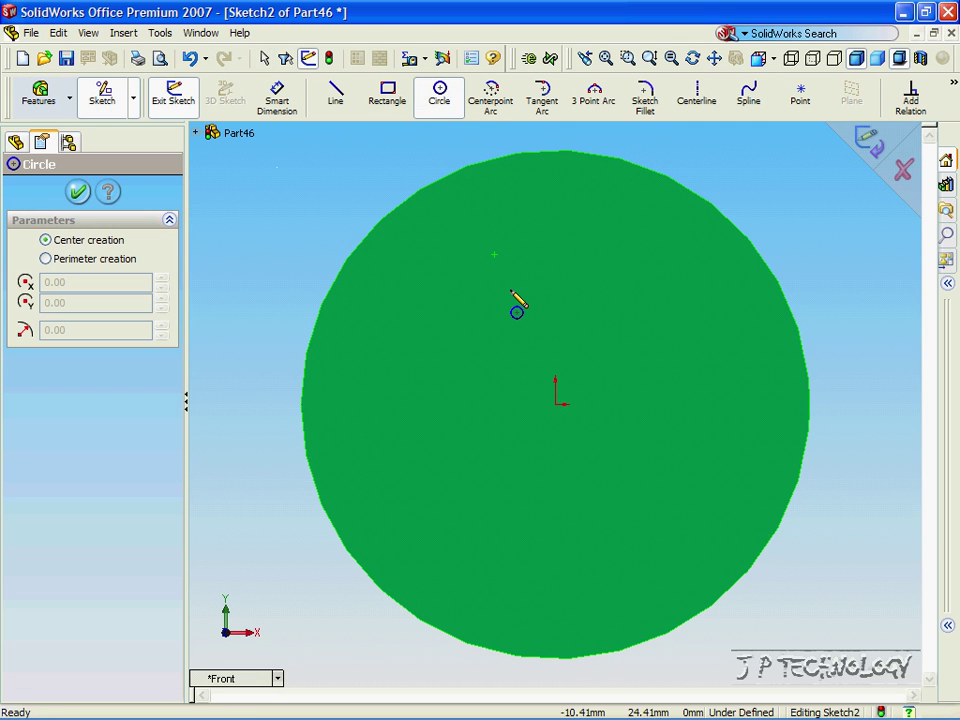
{"action": "left_click", "coordinate": [557, 403]}
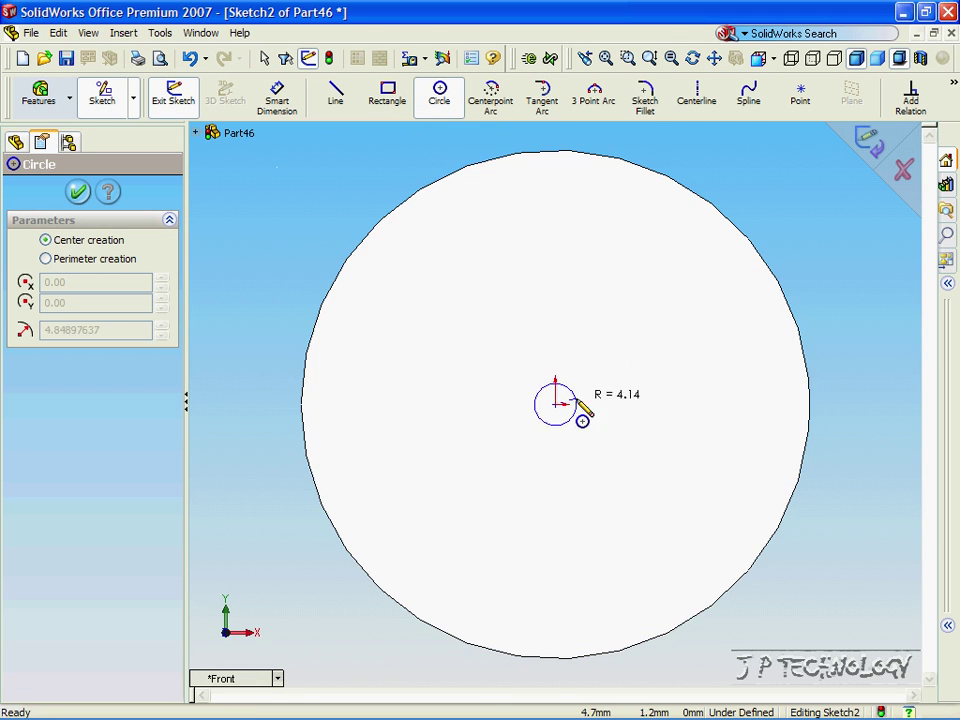
{"action": "left_click", "coordinate": [748, 243]}
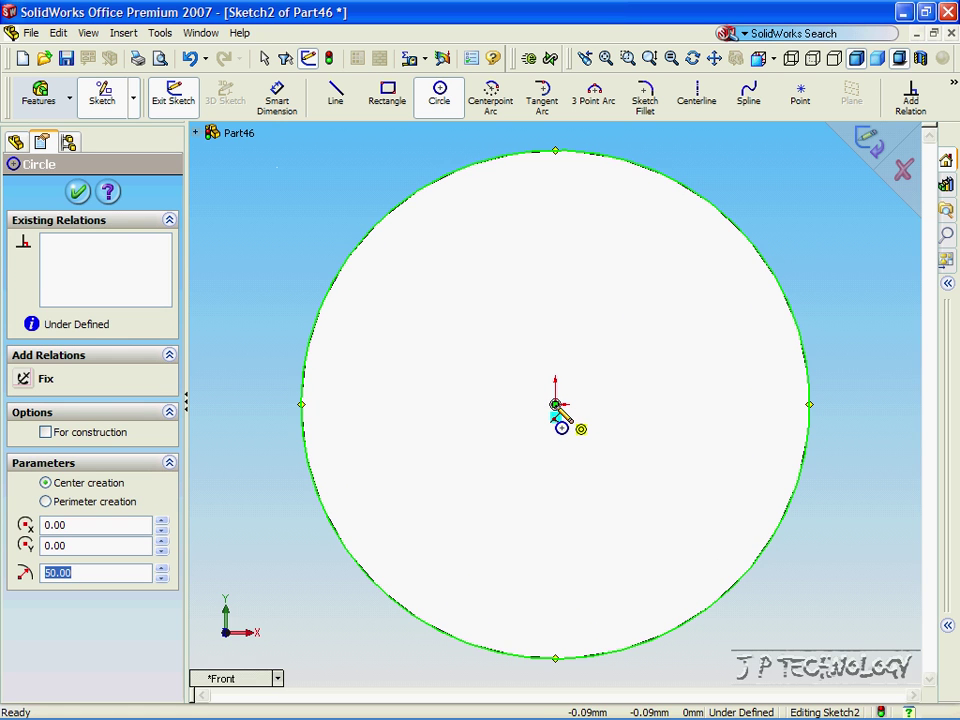
{"action": "left_click", "coordinate": [555, 405]}
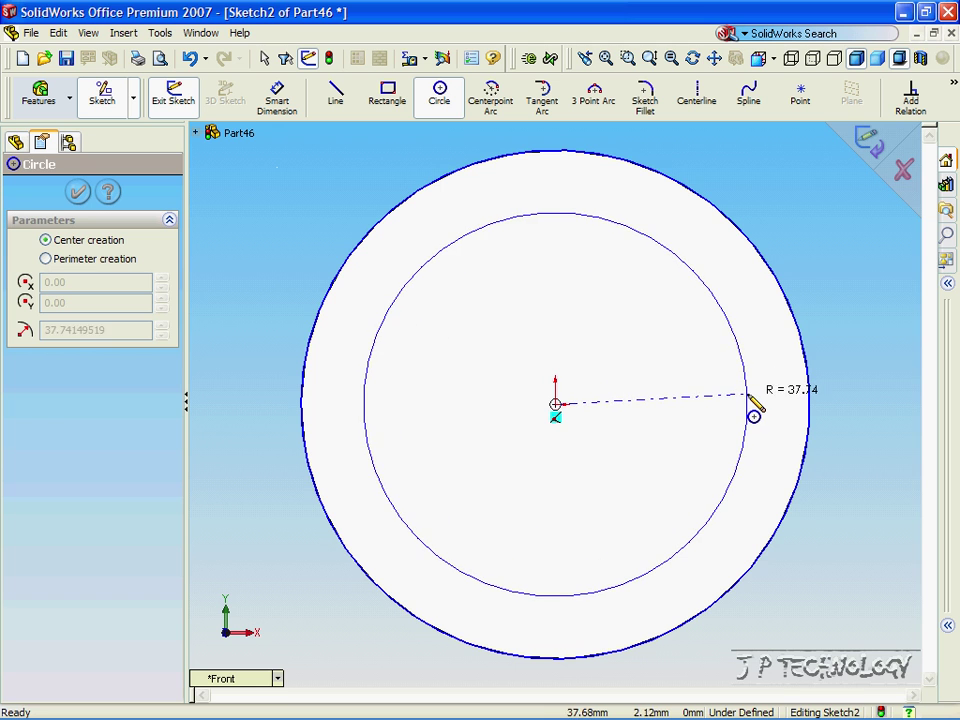
{"action": "left_click", "coordinate": [747, 398]}
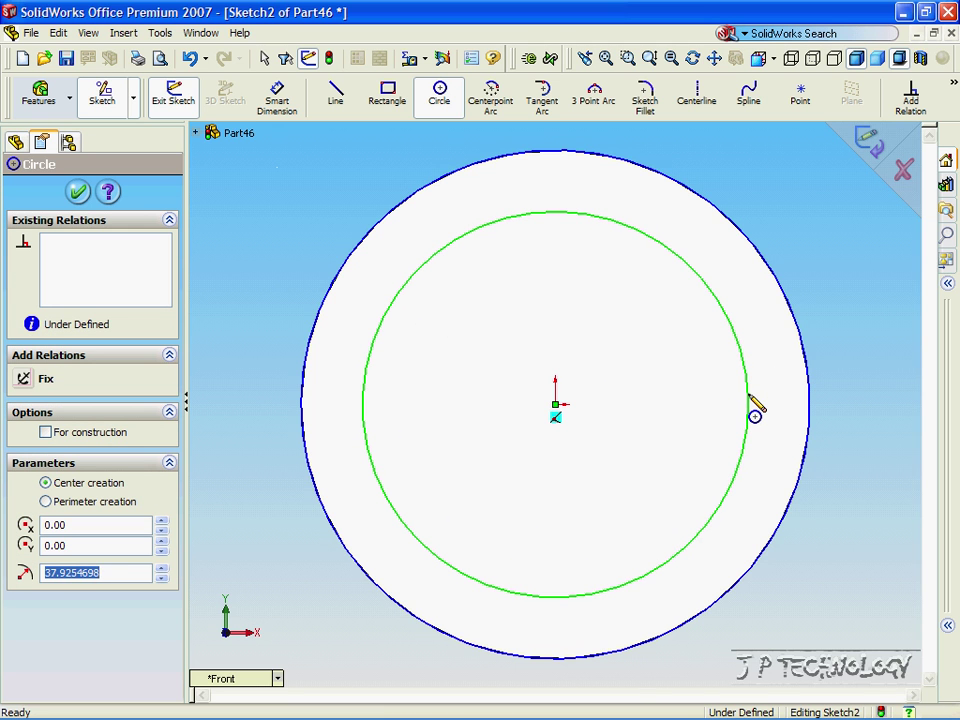
{"action": "type", "text": "40"}
{"action": "key", "text": "Return"}
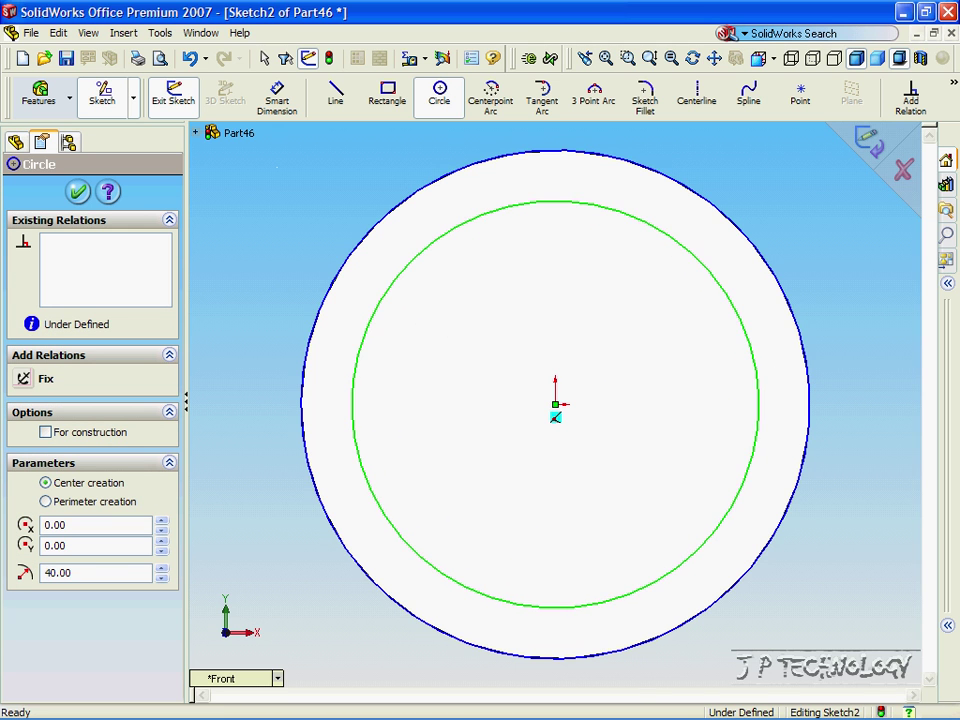
{"action": "left_click", "coordinate": [78, 191]}
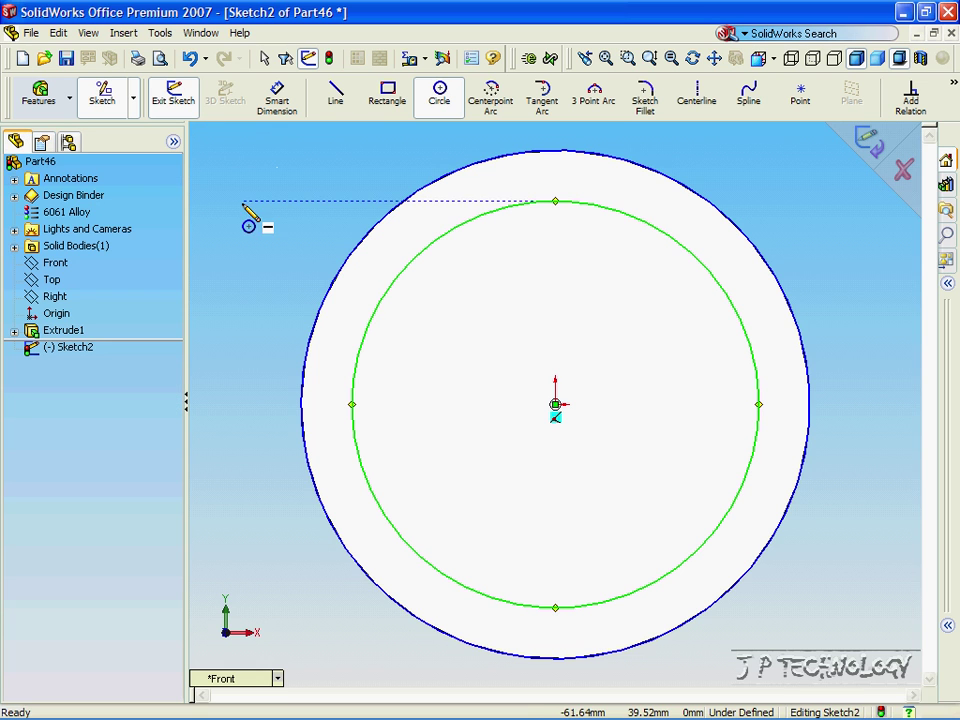
- Draw a vertical line from outer to inner circle at the top, plus a slanted line beside it
{"action": "left_click", "coordinate": [336, 103]}
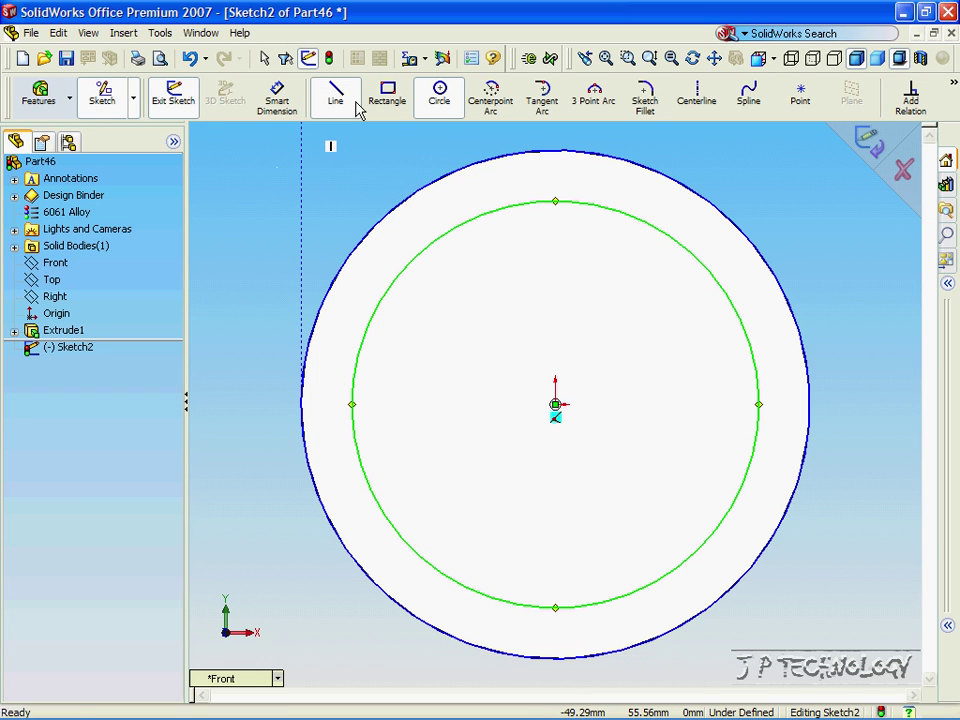
{"action": "left_click", "coordinate": [556, 151]}
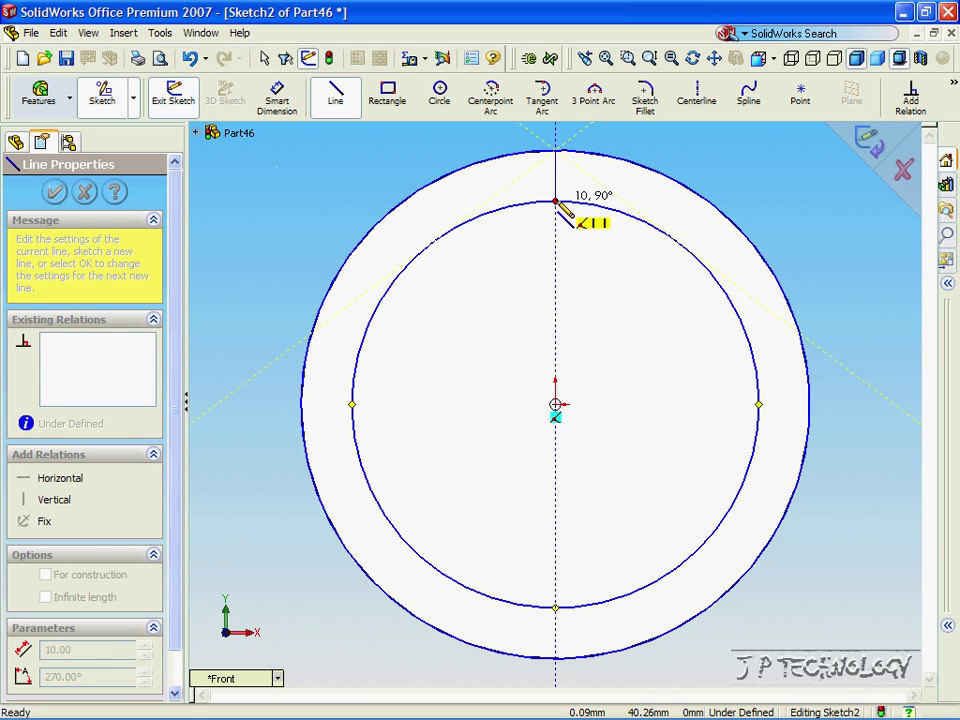
{"action": "left_click", "coordinate": [556, 202]}
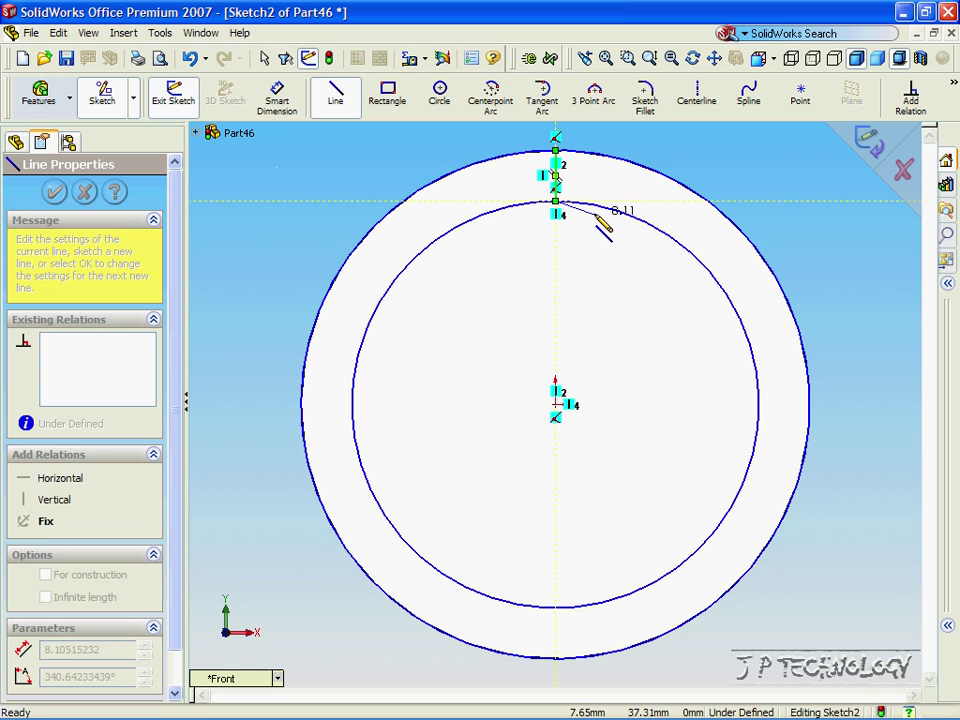
{"action": "right_click", "coordinate": [576, 190]}
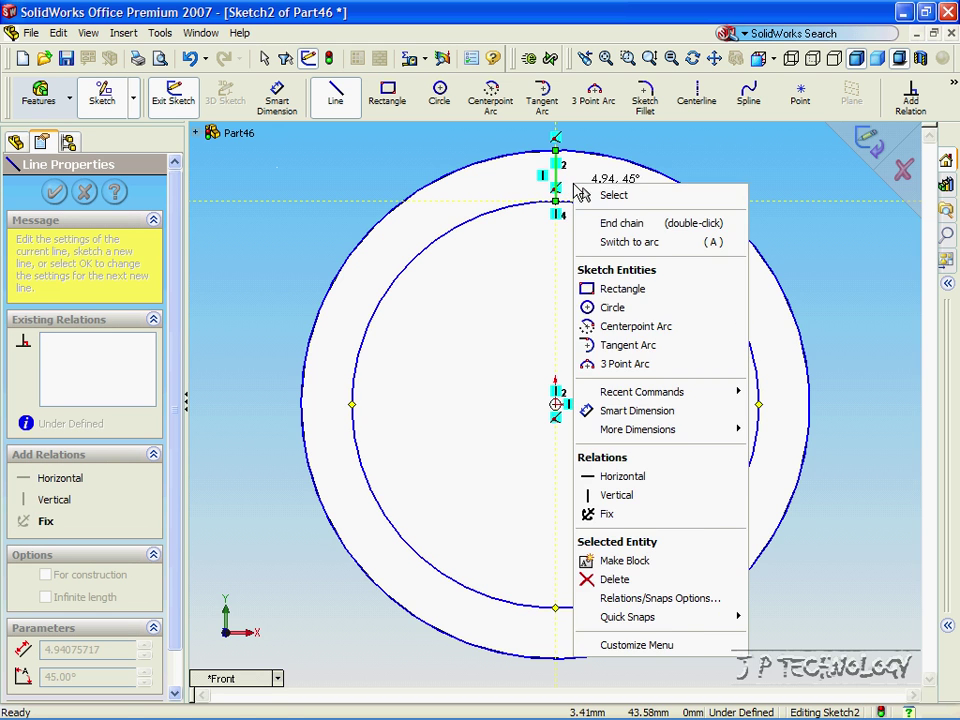
{"action": "left_click", "coordinate": [583, 221]}
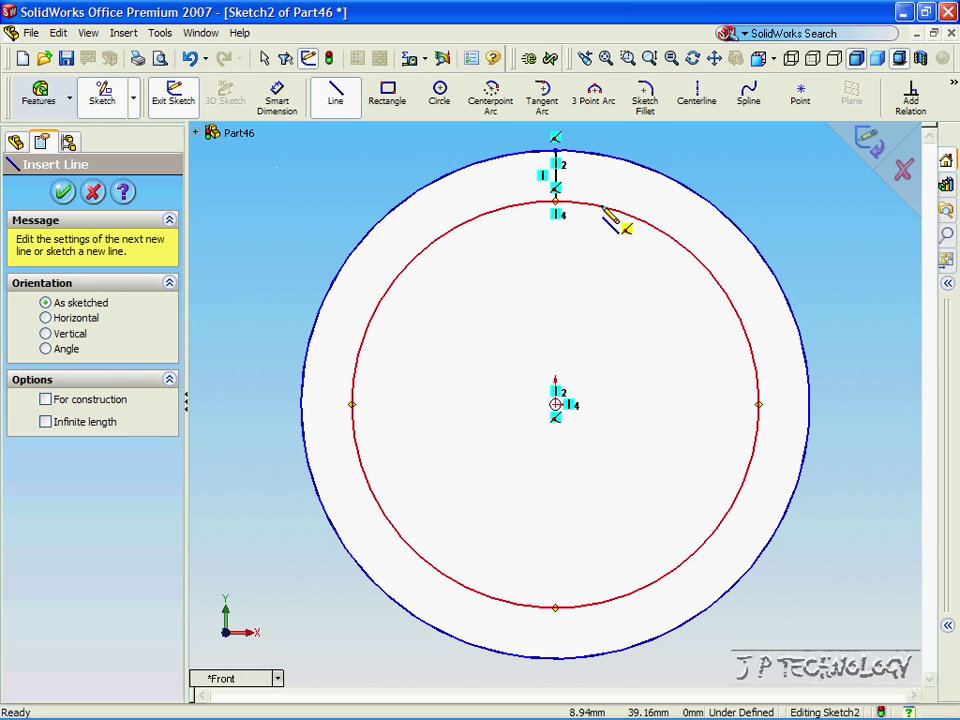
{"action": "left_click", "coordinate": [605, 208]}
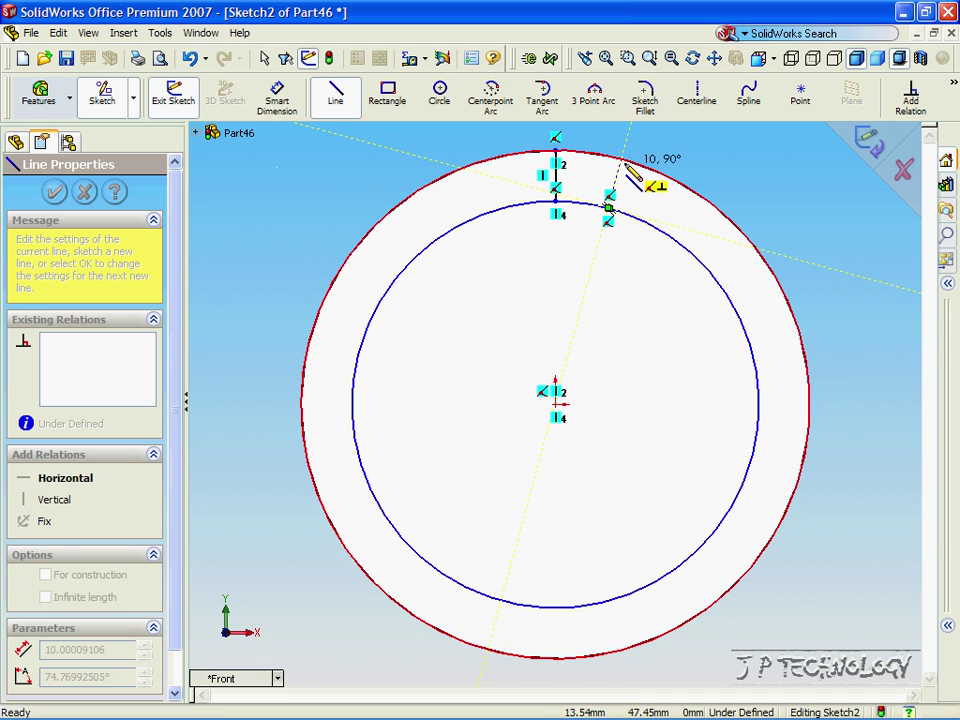
{"action": "left_click", "coordinate": [624, 159]}
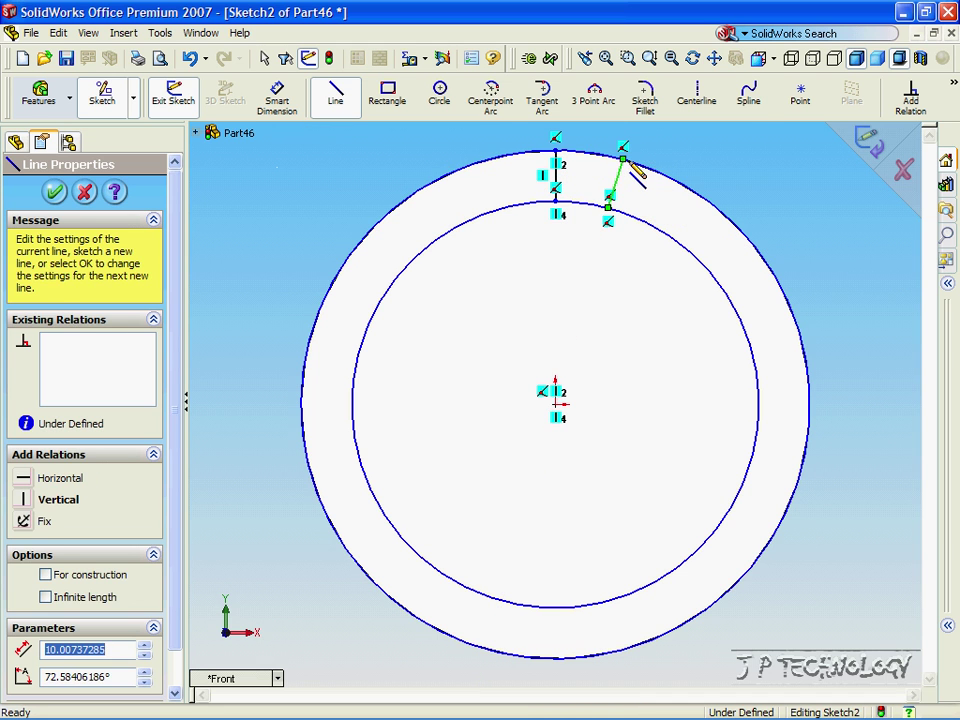
- Add an Equal relation between the slanted line and the vertical line
{"action": "left_click", "coordinate": [911, 98]}
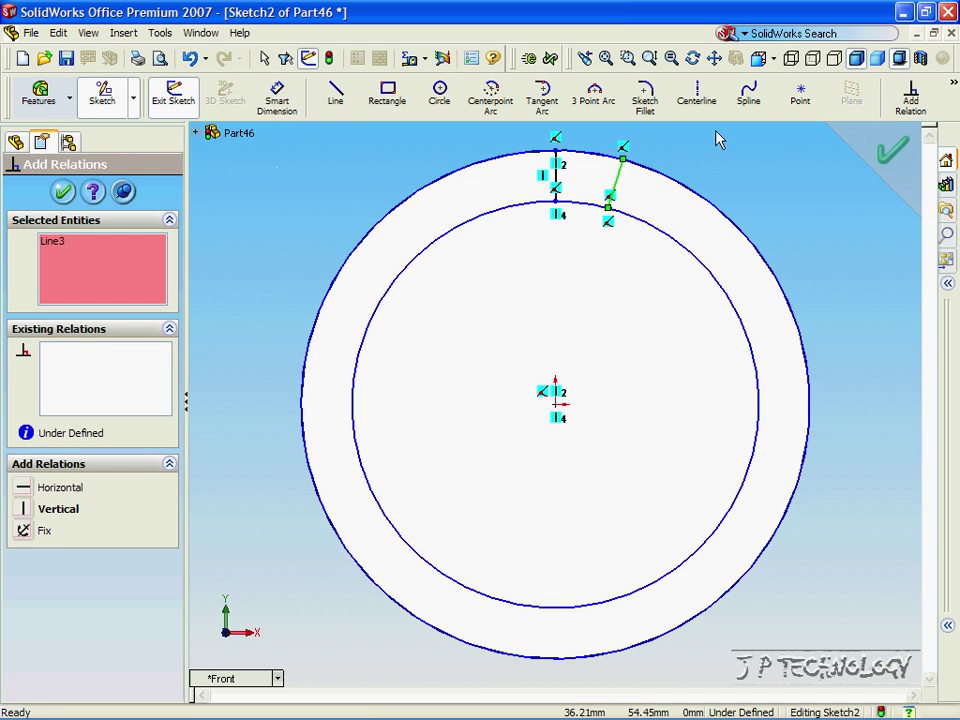
{"action": "left_click", "coordinate": [556, 178]}
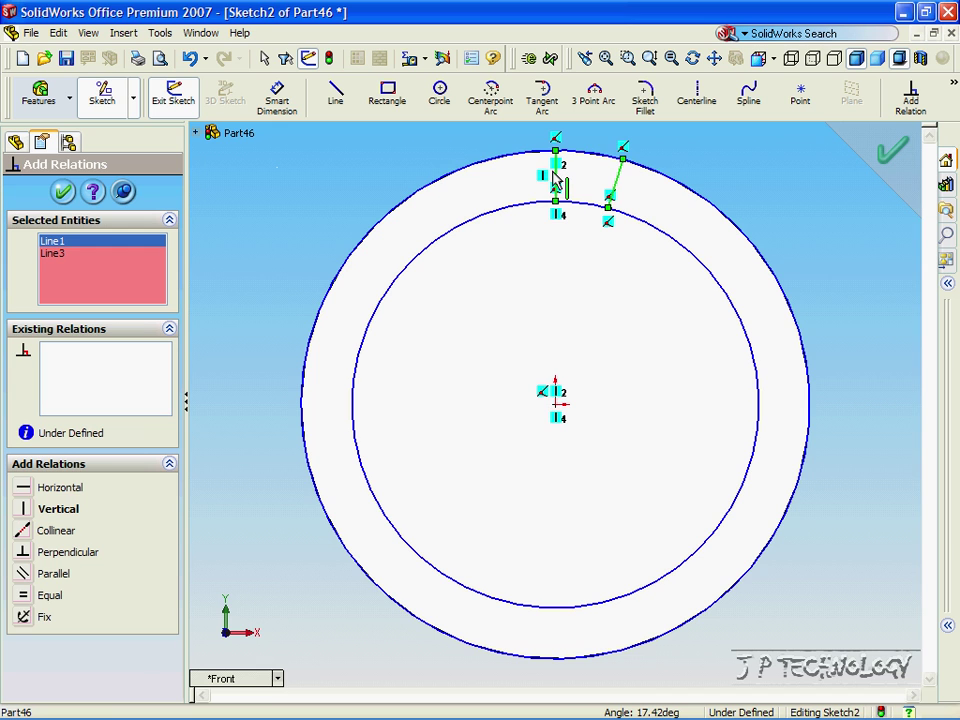
{"action": "left_click", "coordinate": [46, 598]}
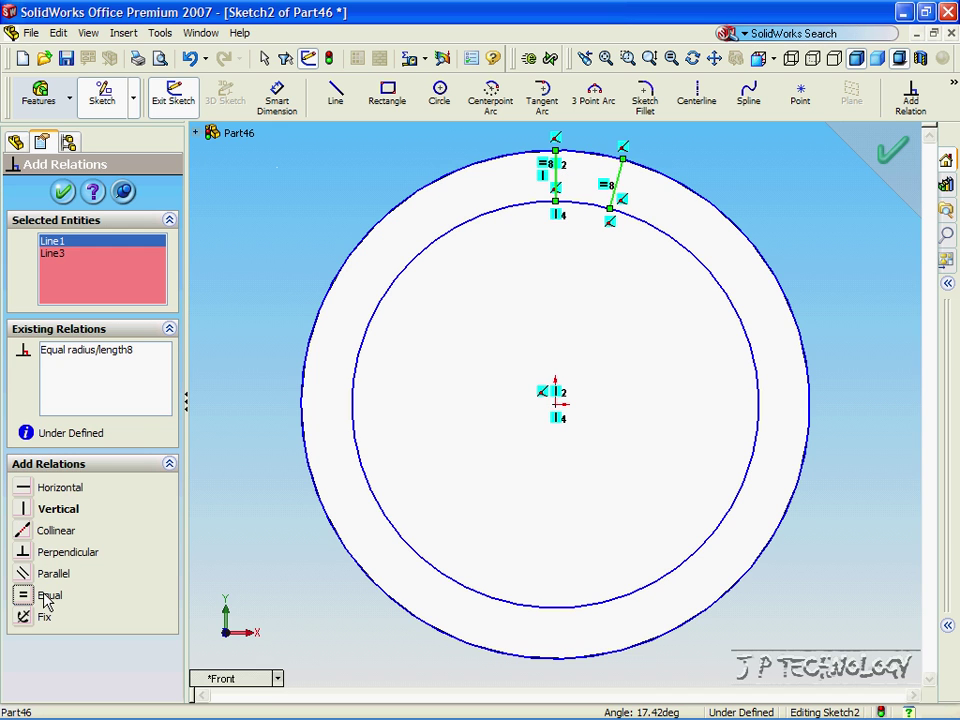
{"action": "left_click", "coordinate": [62, 193]}
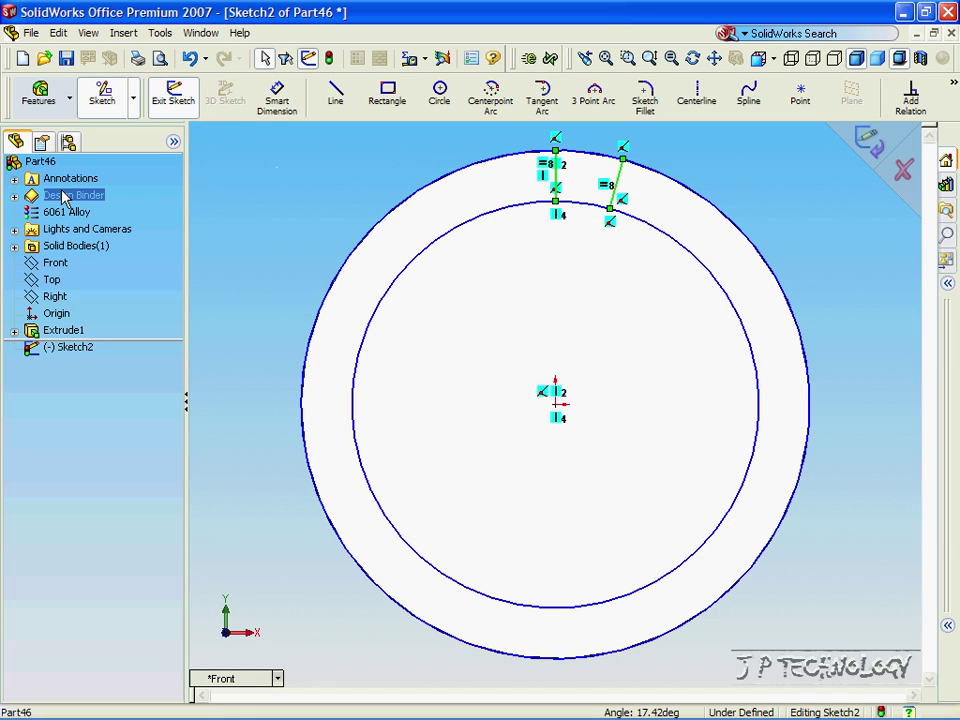
- Dimension the angle between the vertical and slanted lines to 10 degrees
{"action": "left_click", "coordinate": [285, 105]}
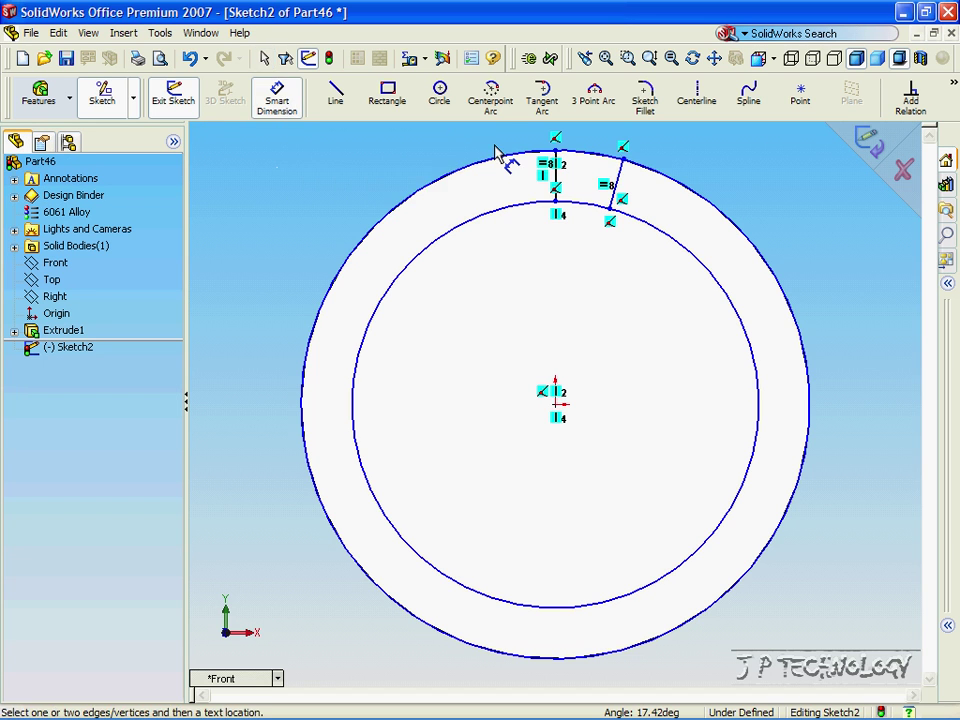
{"action": "left_click", "coordinate": [556, 183]}
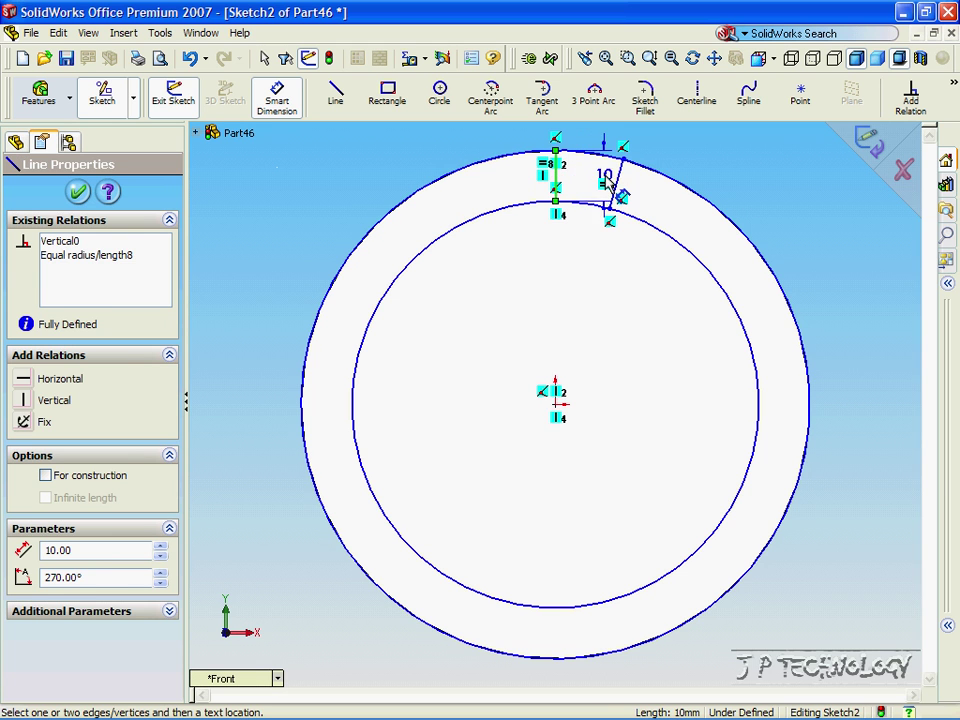
{"action": "left_click", "coordinate": [615, 188]}
{"action": "left_click", "coordinate": [592, 142]}
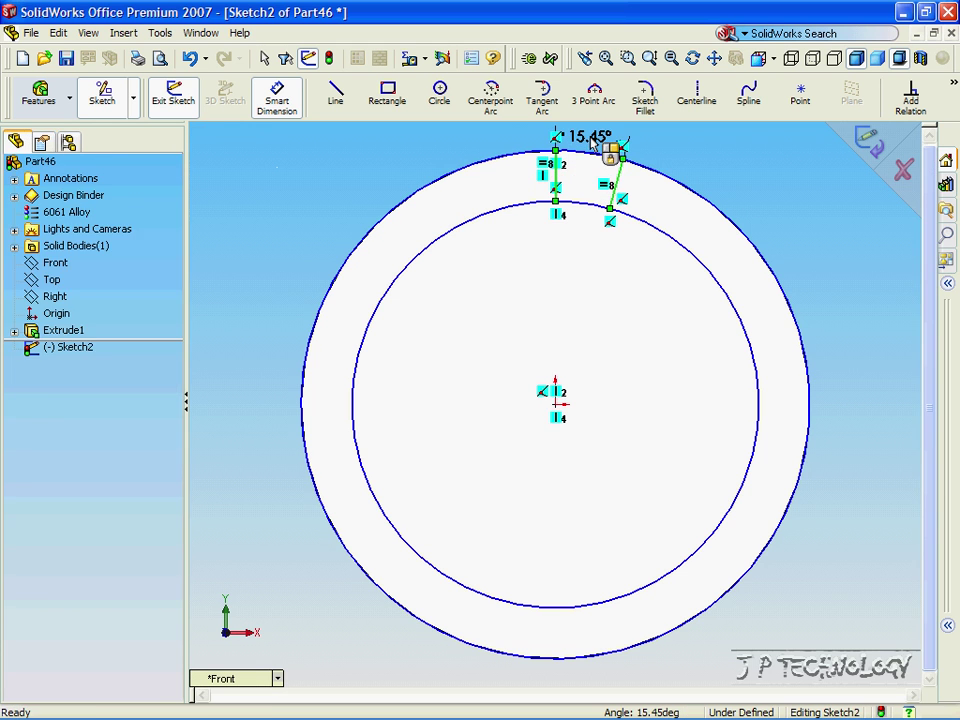
{"action": "type", "text": "10"}
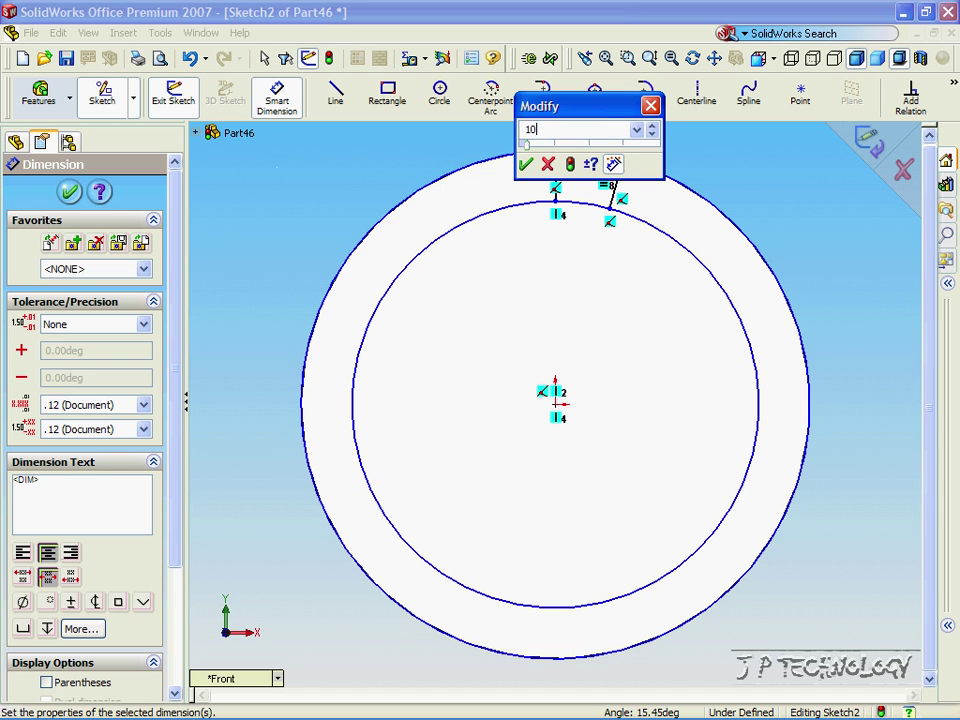
{"action": "key", "text": "Return"}
{"action": "left_click", "coordinate": [68, 191]}
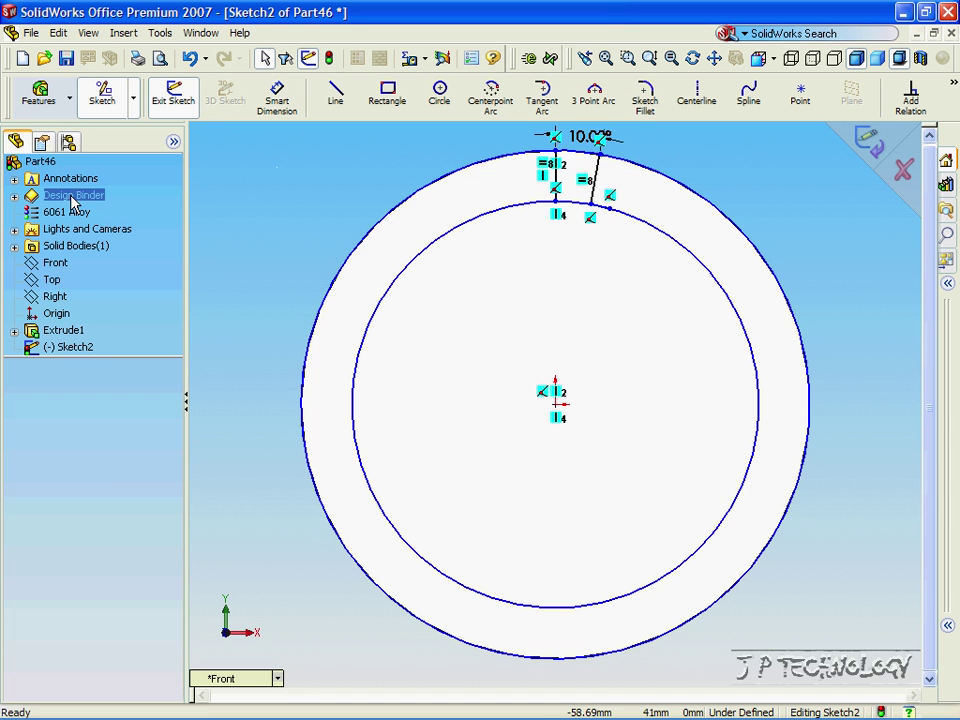
{"action": "key", "text": "Right"}
- Extruded Cut the small region between the two lines 10.00 mm blind, notching the rim
{"action": "left_click", "coordinate": [52, 105]}
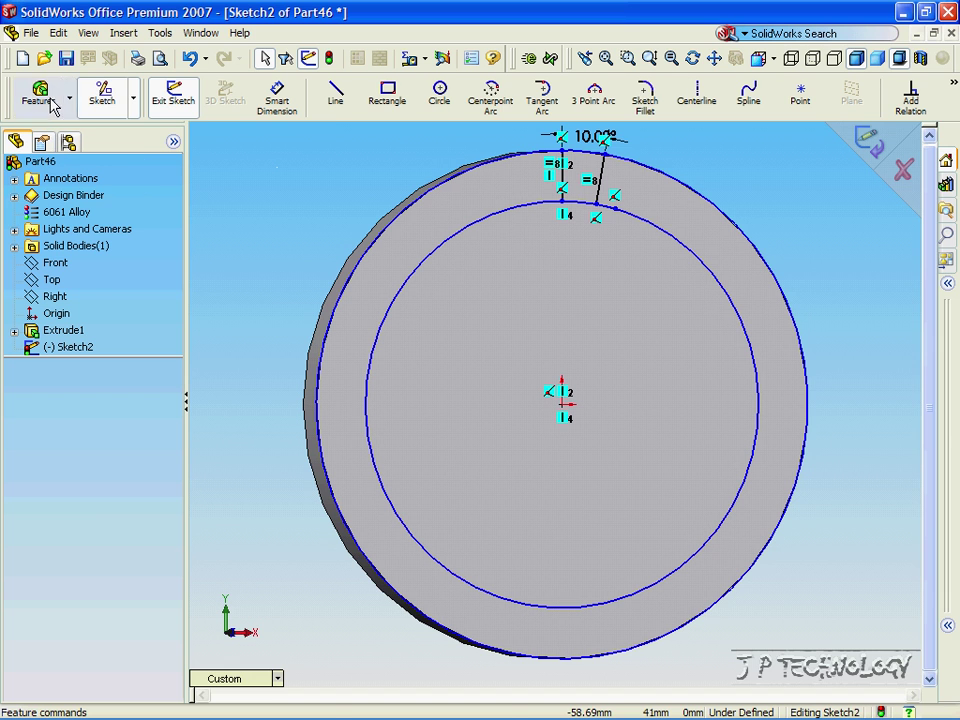
{"action": "left_click", "coordinate": [224, 97]}
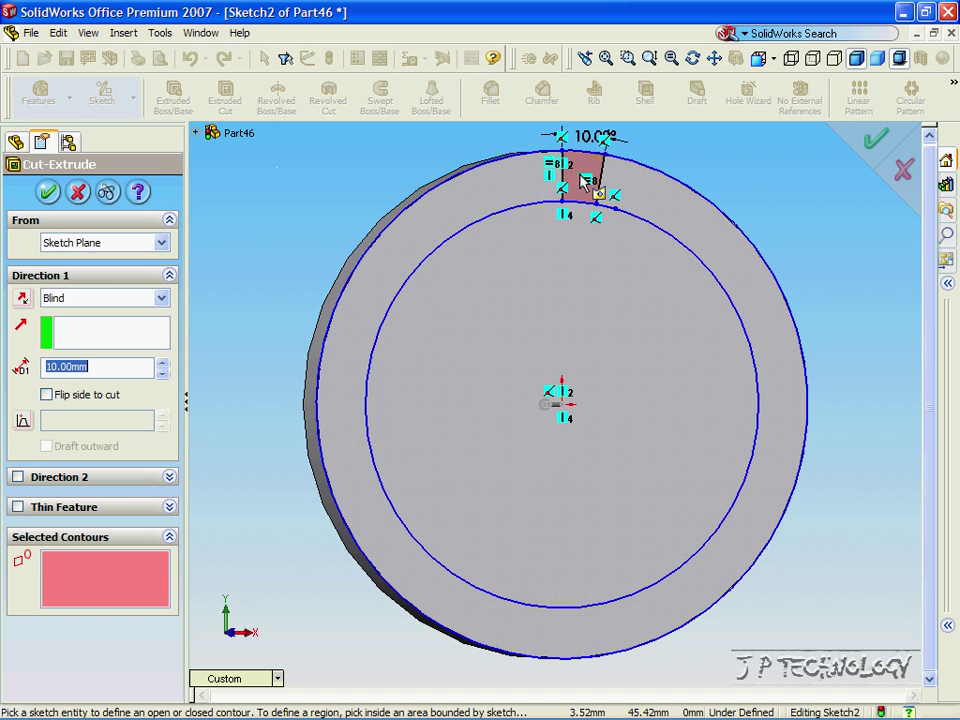
{"action": "left_click", "coordinate": [584, 180]}
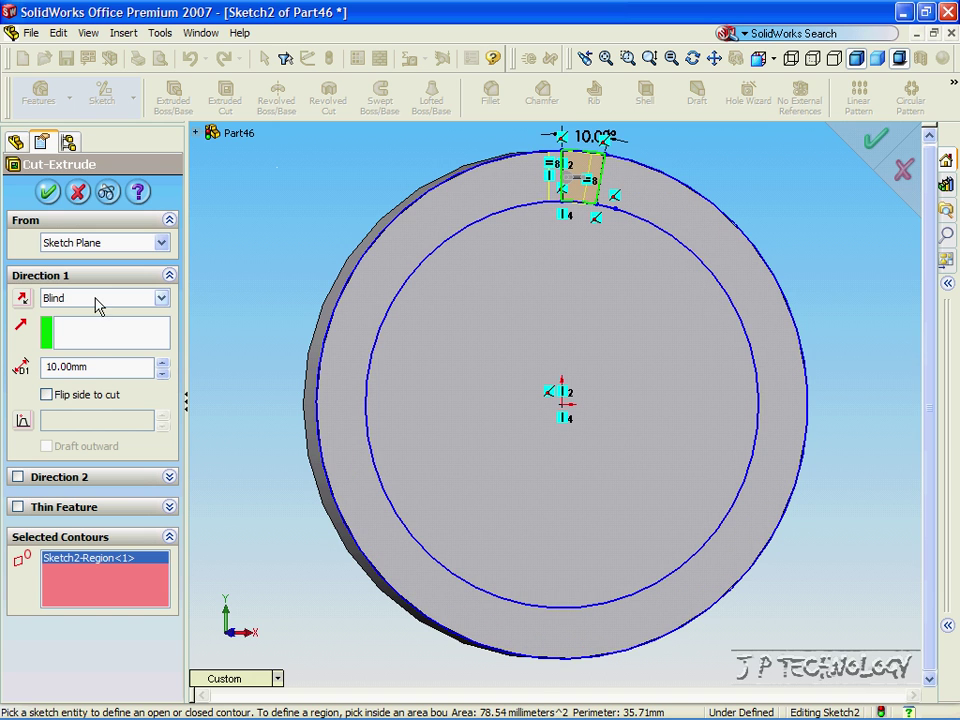
{"action": "left_click", "coordinate": [48, 193]}
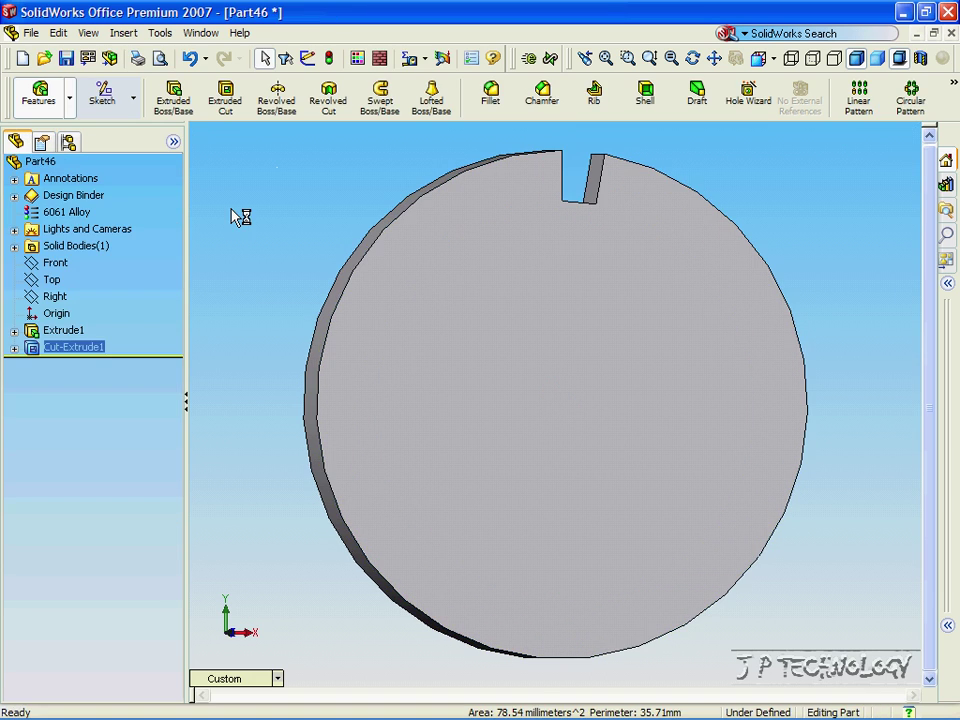
{"action": "key", "text": "ctrl+1"}
{"action": "key", "text": "Right"}
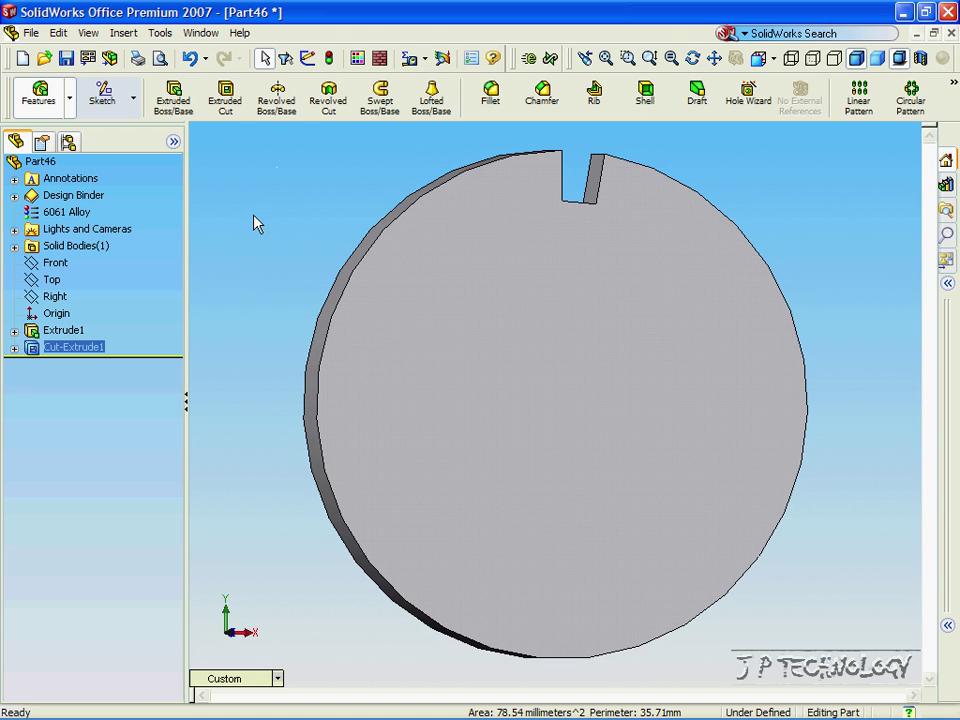
{"action": "left_click", "coordinate": [88, 33]}
- Show temporary axes and start a circular pattern of the notch about the disc's central axis
{"action": "left_click", "coordinate": [130, 205]}
{"action": "key", "text": "Right"}
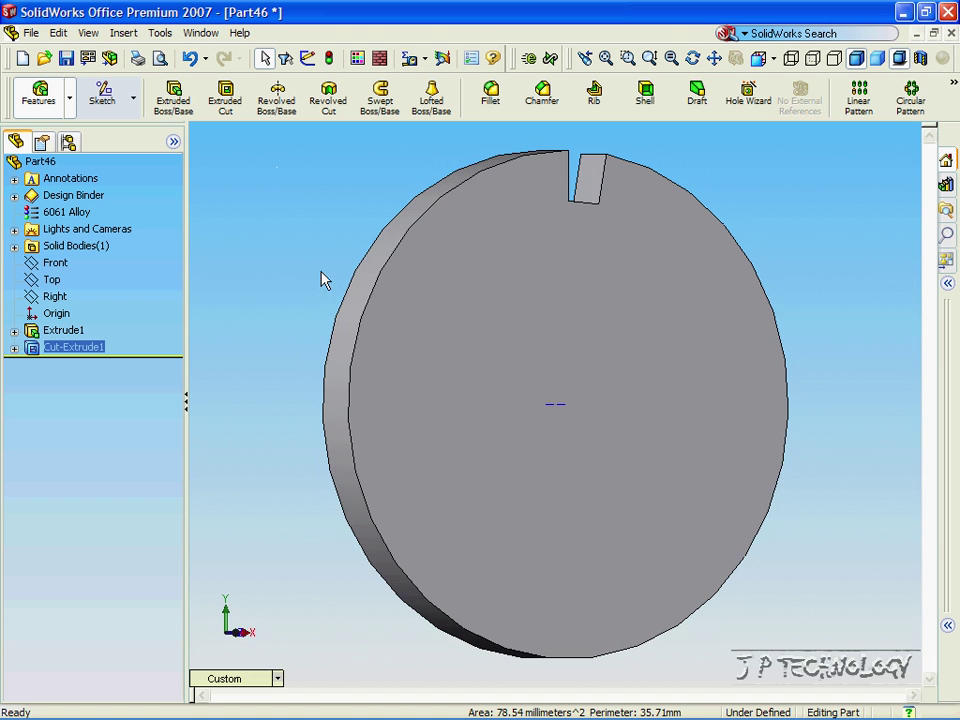
{"action": "left_click", "coordinate": [904, 100]}
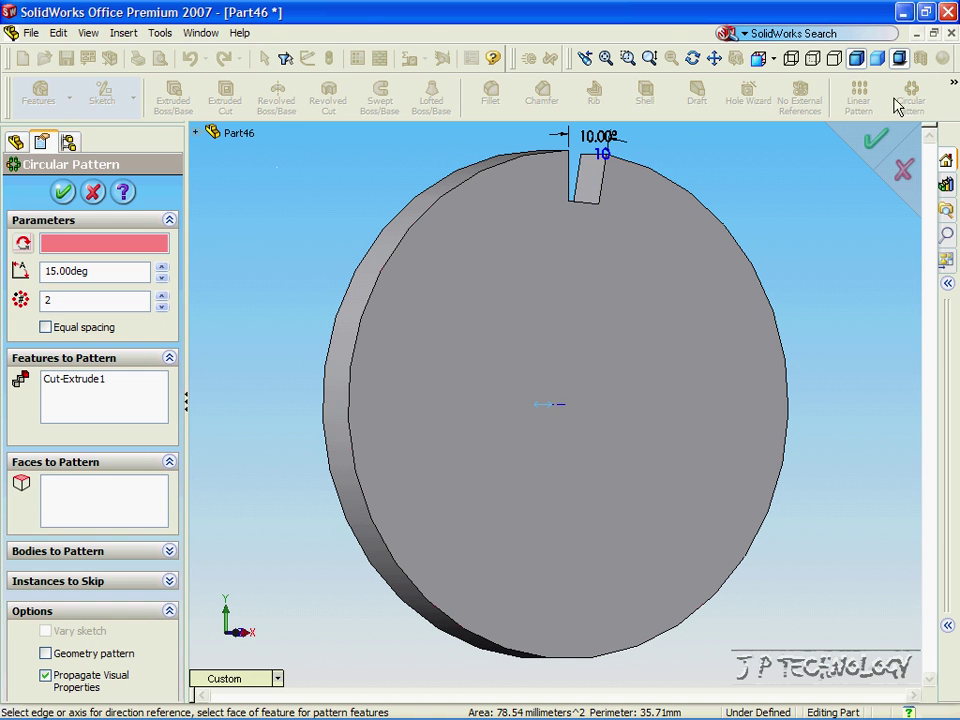
{"action": "left_click", "coordinate": [562, 404]}
{"action": "key", "text": "Left"}
{"action": "key", "text": "Left"}
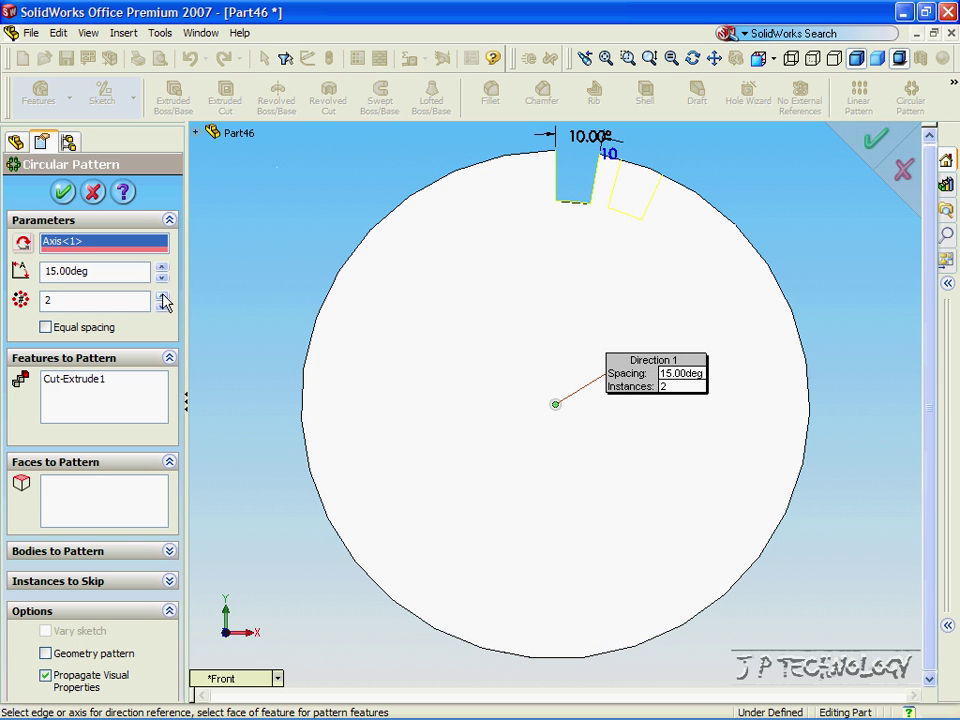
- Set the circular pattern to 20° spacing with 18 instances and accept it
{"action": "double_click", "coordinate": [114, 268]}
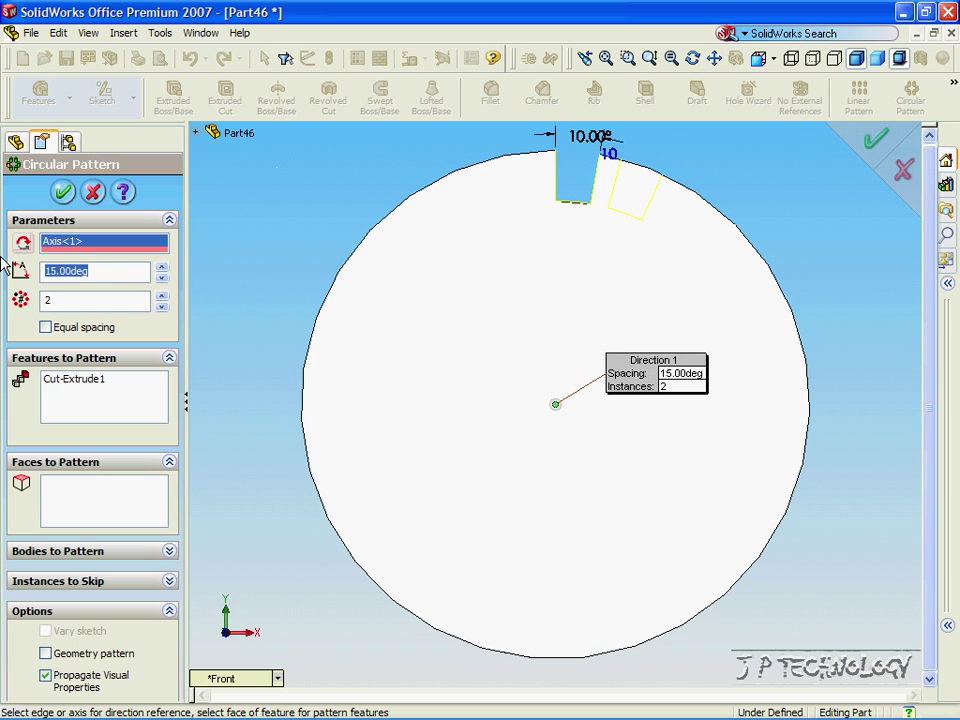
{"action": "type", "text": "20"}
{"action": "key", "text": "Return"}
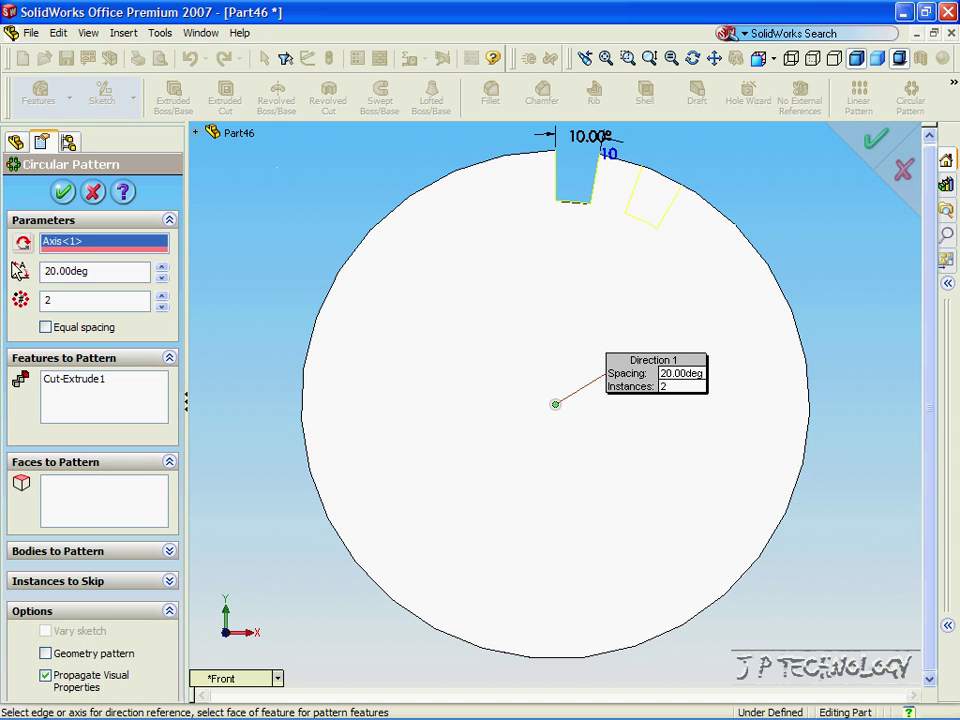
{"action": "left_click", "coordinate": [161, 296]}
{"action": "left_click", "coordinate": [161, 296]}
{"action": "left_click", "coordinate": [161, 296]}
{"action": "left_click", "coordinate": [161, 296]}
{"action": "left_click", "coordinate": [161, 296]}
{"action": "left_click", "coordinate": [161, 296]}
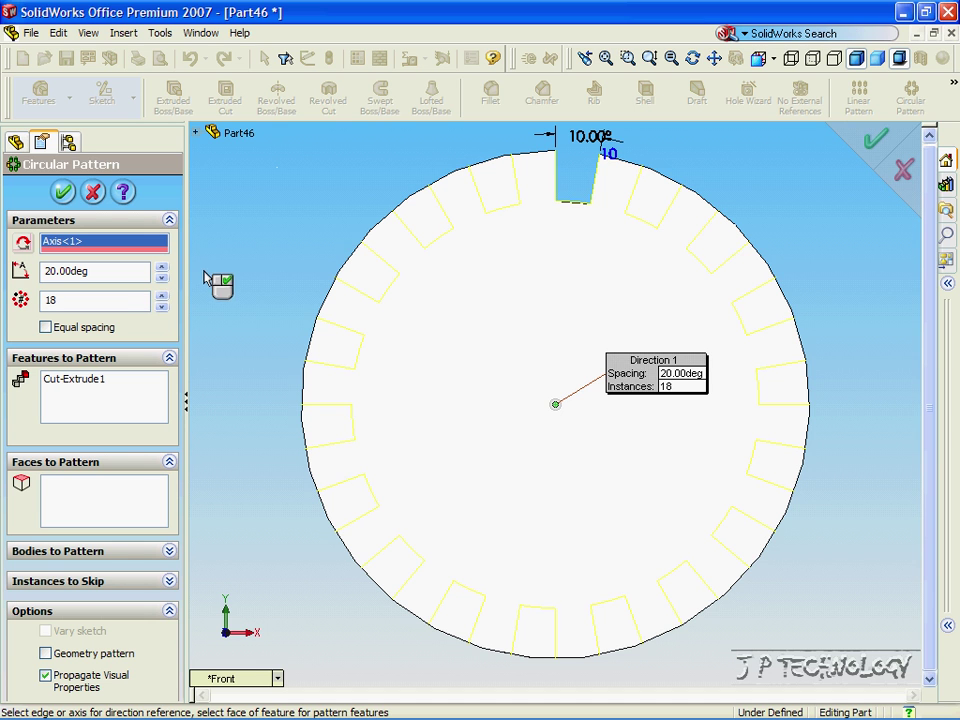
{"action": "left_click", "coordinate": [66, 198]}
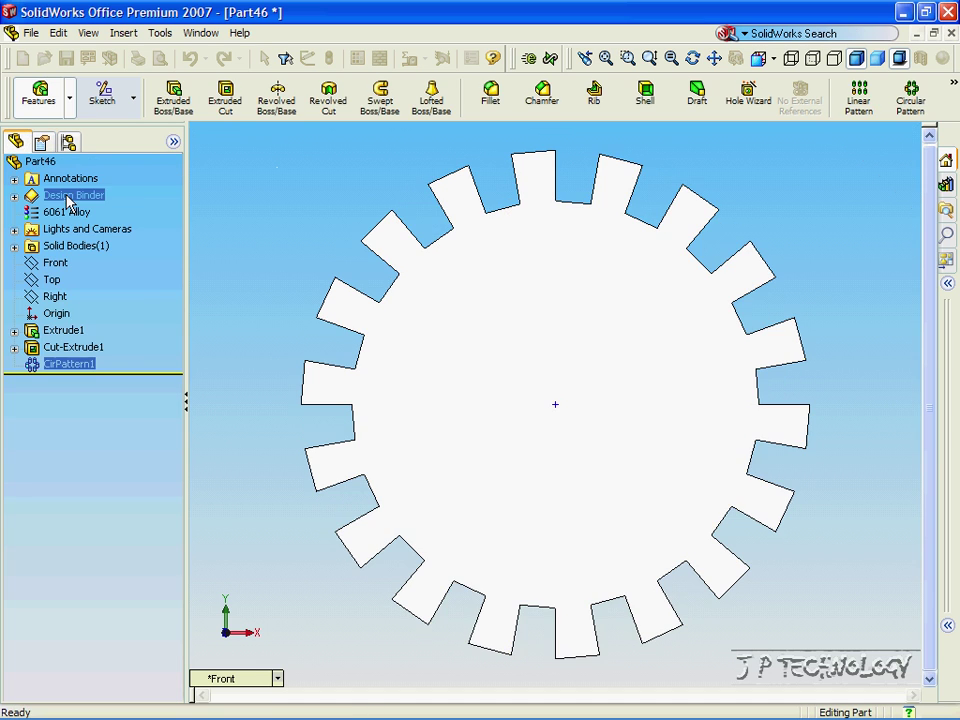
{"action": "key", "text": "Left"}
{"action": "key", "text": "Left"}
{"action": "key", "text": "Left"}
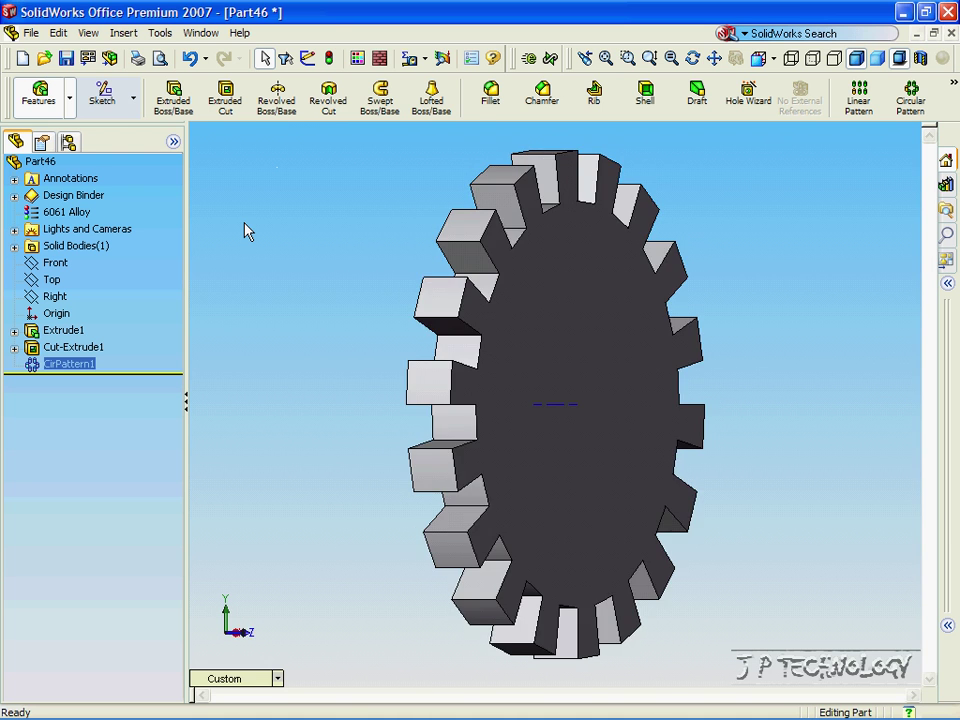